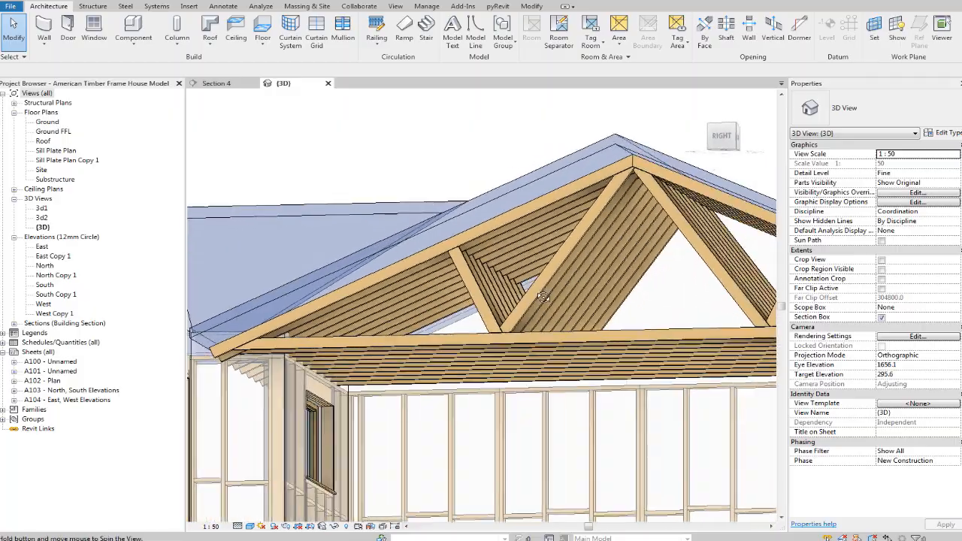
# Examine the timber frame house model's roof trusses, their bearing on the wall framing and the eaves from several angles.
pyautogui.scroll(6, 428, 327)
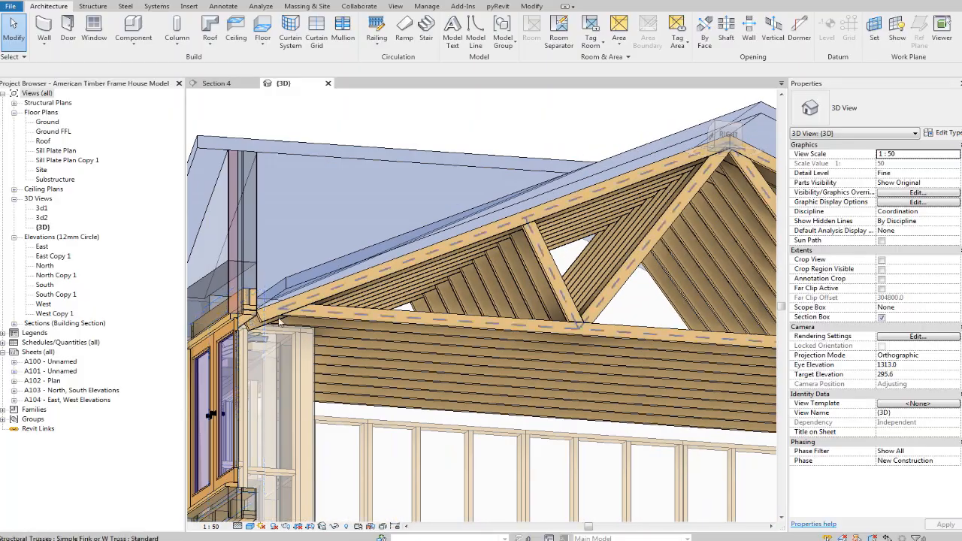
pyautogui.scroll(-8, 428, 327)
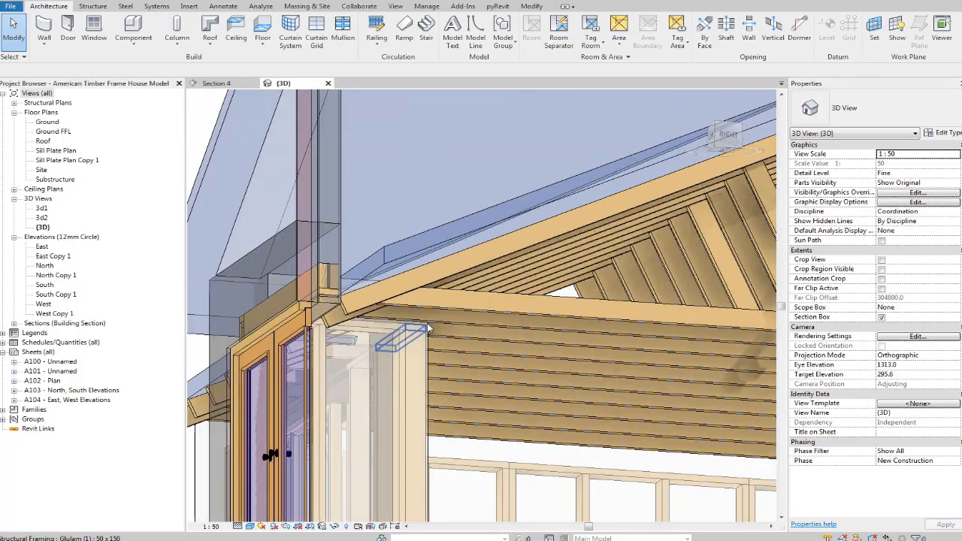
pyautogui.keyDown('shift'); pyautogui.moveTo(485, 376); pyautogui.dragTo(506, 354, button='middle'); pyautogui.keyUp('shift')
pyautogui.scroll(6, 505, 354)
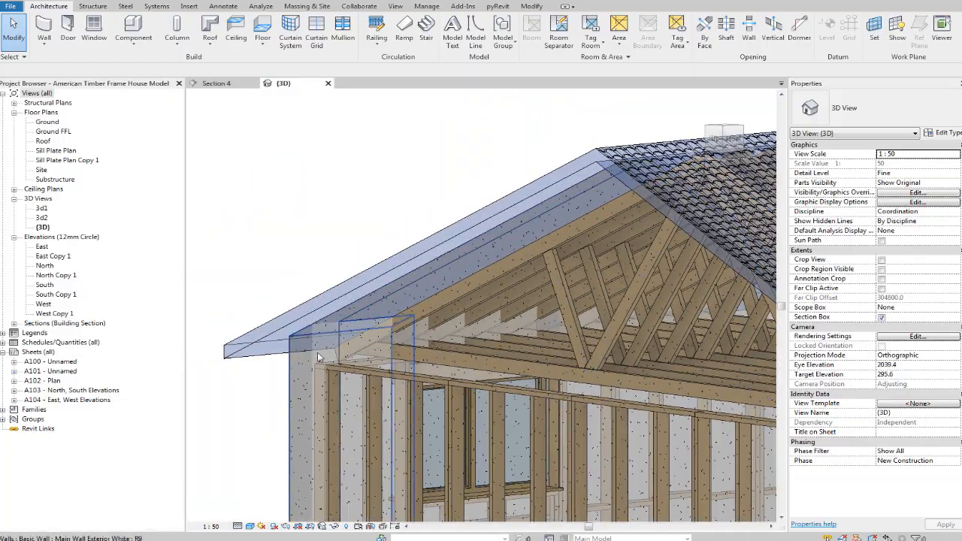
pyautogui.scroll(5, 347, 355)
pyautogui.scroll(-2, 347, 356)
pyautogui.scroll(-5, 347, 355)
pyautogui.keyDown('shift'); pyautogui.moveTo(370, 354); pyautogui.dragTo(451, 398, button='middle'); pyautogui.keyUp('shift')
pyautogui.scroll(3, 590, 396)
pyautogui.moveTo(453, 364); pyautogui.dragTo(294, 300, button='middle')
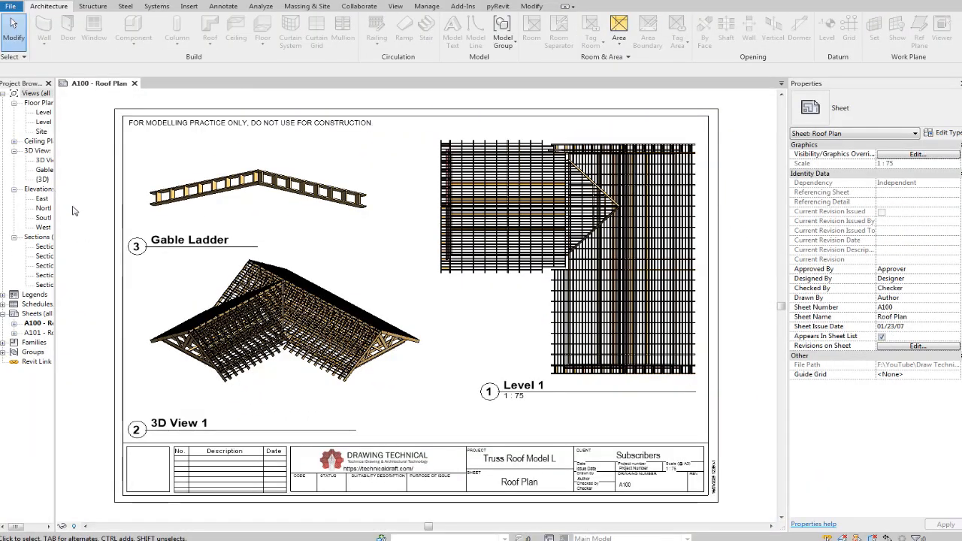
# Activate the 3D View 1 viewport on the A100 Roof Plan sheet and inspect the gable end truss and ladder.
pyautogui.scroll(4, 269, 360)
pyautogui.scroll(2, 269, 361)
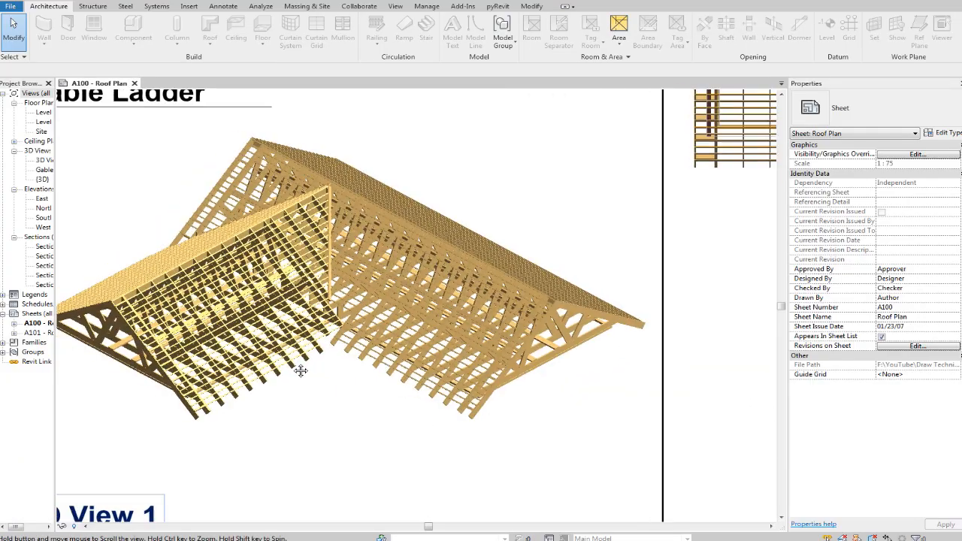
pyautogui.scroll(2, 640, 398)
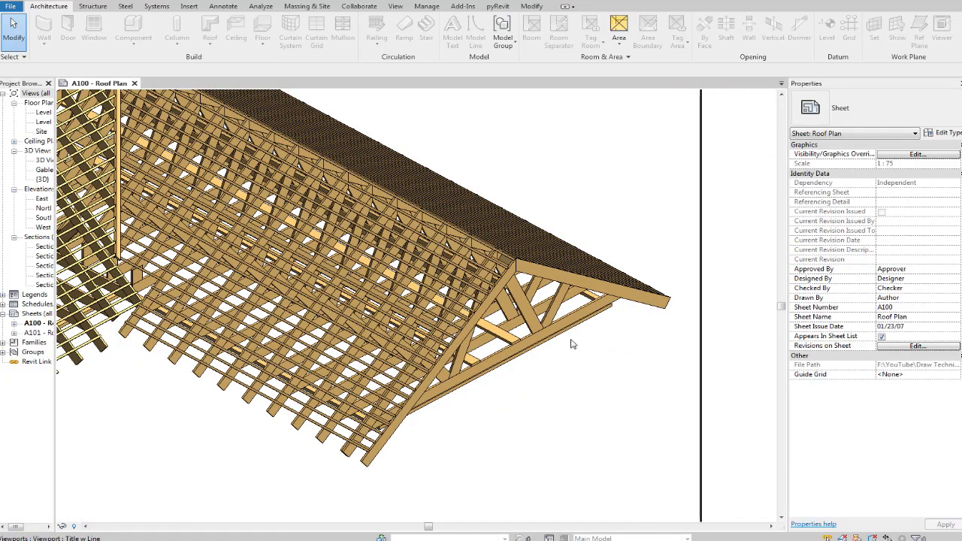
pyautogui.scroll(2, 504, 347)
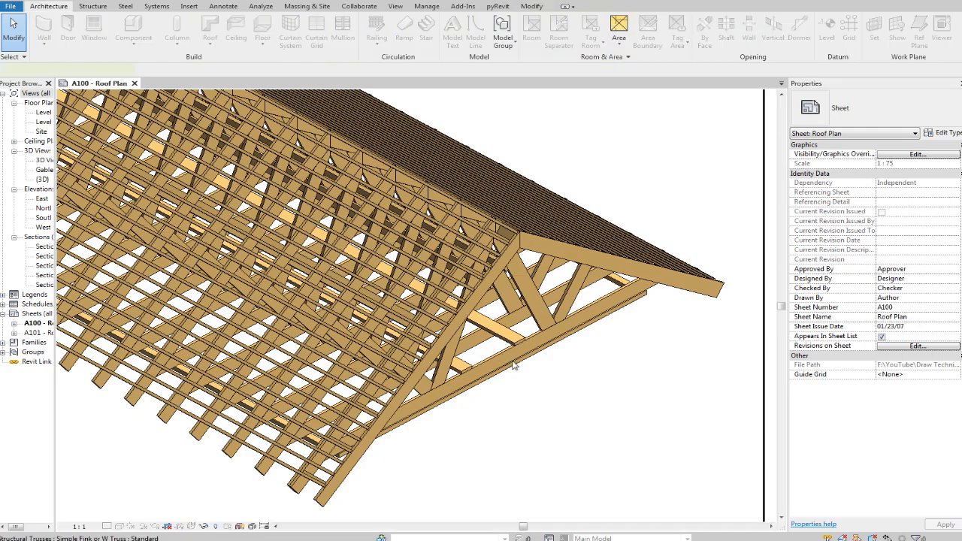
pyautogui.doubleClick(513, 366)
pyautogui.scroll(2, 466, 182)
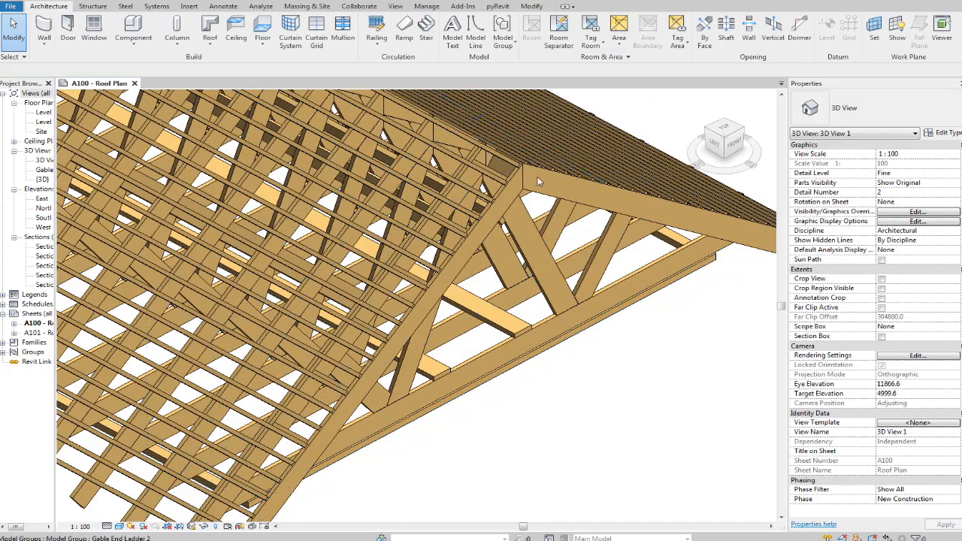
pyautogui.moveTo(573, 211); pyautogui.dragTo(599, 286, button='middle')
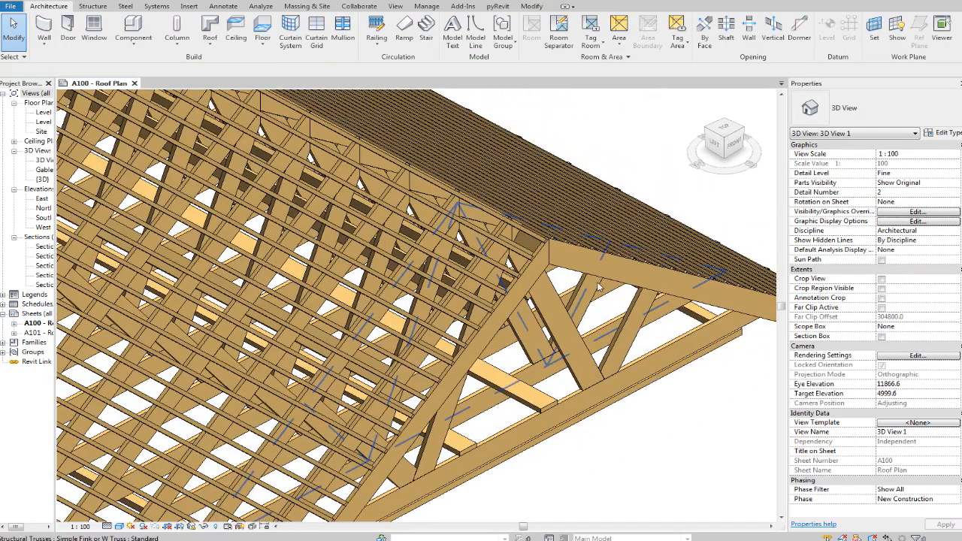
pyautogui.scroll(3, 567, 308)
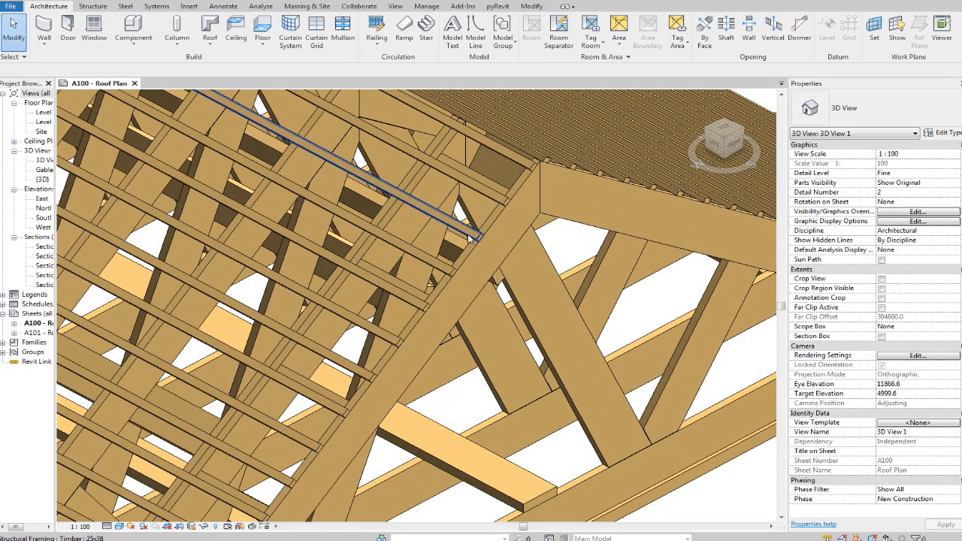
# Select the 25x38 timber batten near the ridge at the gable end and examine how the battens cross the trusses.
pyautogui.click(469, 239)
pyautogui.scroll(3, 471, 240)
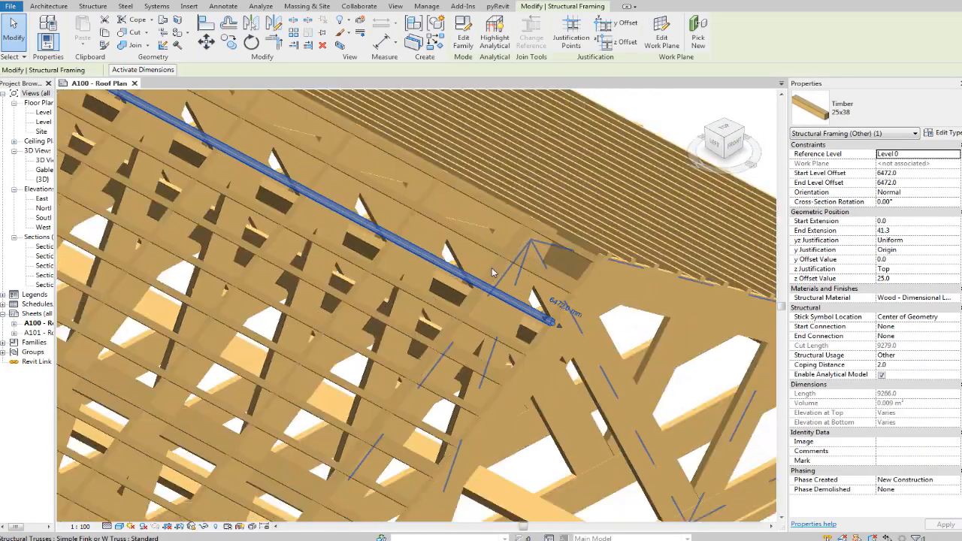
pyautogui.scroll(-4, 493, 272)
pyautogui.moveTo(559, 314); pyautogui.dragTo(635, 291, button='middle')
pyautogui.scroll(4, 660, 285)
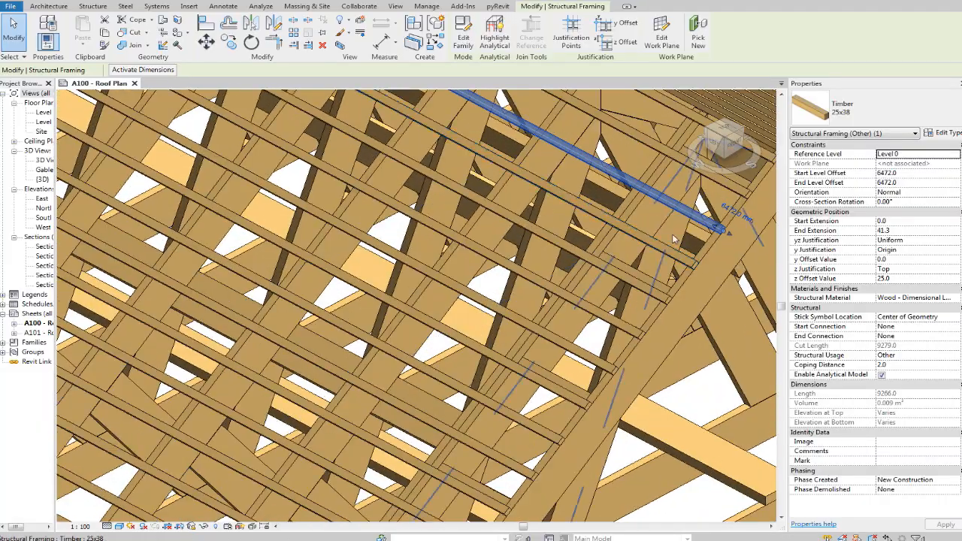
pyautogui.scroll(-2, 636, 295)
pyautogui.keyDown('shift'); pyautogui.moveTo(636, 295); pyautogui.dragTo(562, 291, button='middle'); pyautogui.keyUp('shift')
pyautogui.scroll(-1, 562, 293)
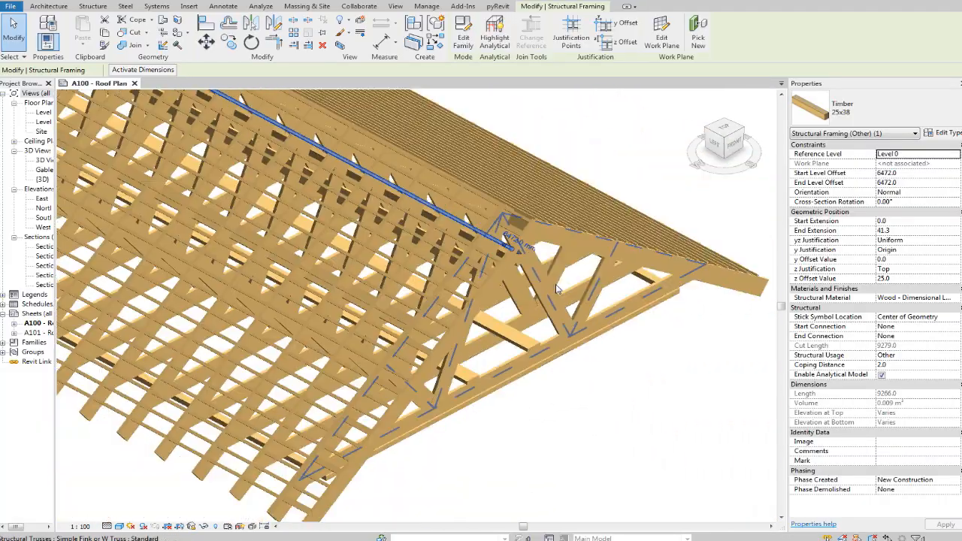
# Select the 50x200 timber running across the trusses' bottom chords and inspect it along the gable end.
pyautogui.scroll(3, 639, 307)
pyautogui.scroll(2, 640, 307)
pyautogui.moveTo(442, 456); pyautogui.dragTo(579, 294, button='middle')
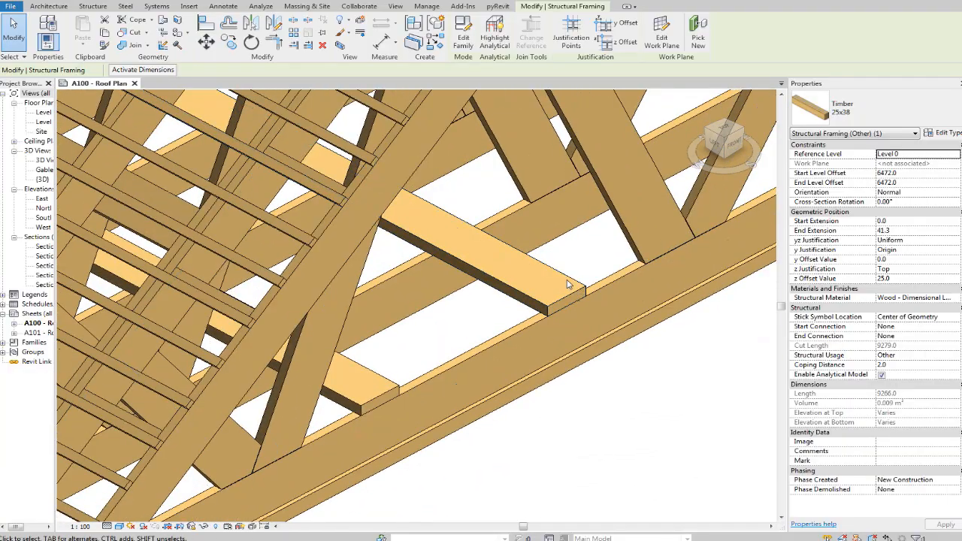
pyautogui.click(571, 283)
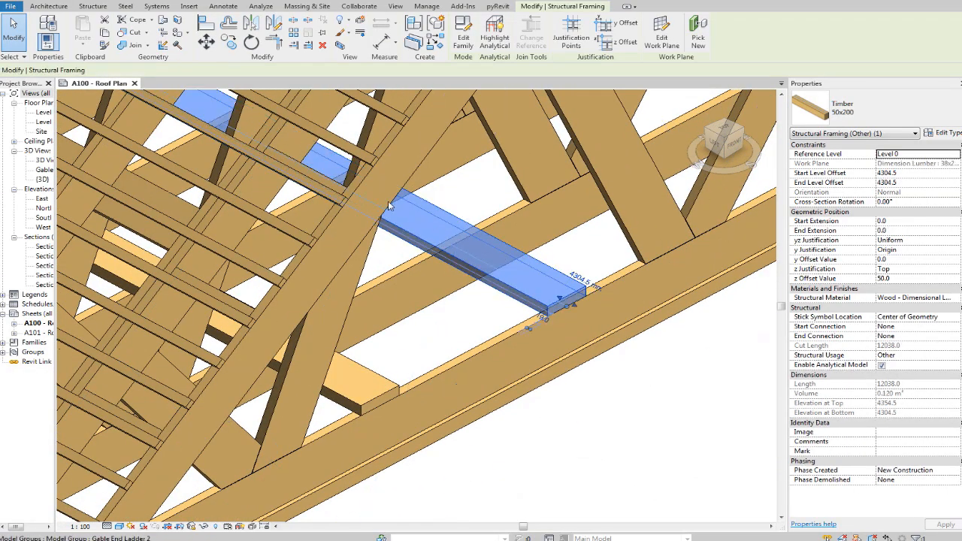
pyautogui.scroll(-3, 345, 369)
pyautogui.moveTo(345, 369); pyautogui.dragTo(318, 492, button='middle')
pyautogui.scroll(2, 688, 355)
pyautogui.scroll(-4, 688, 346)
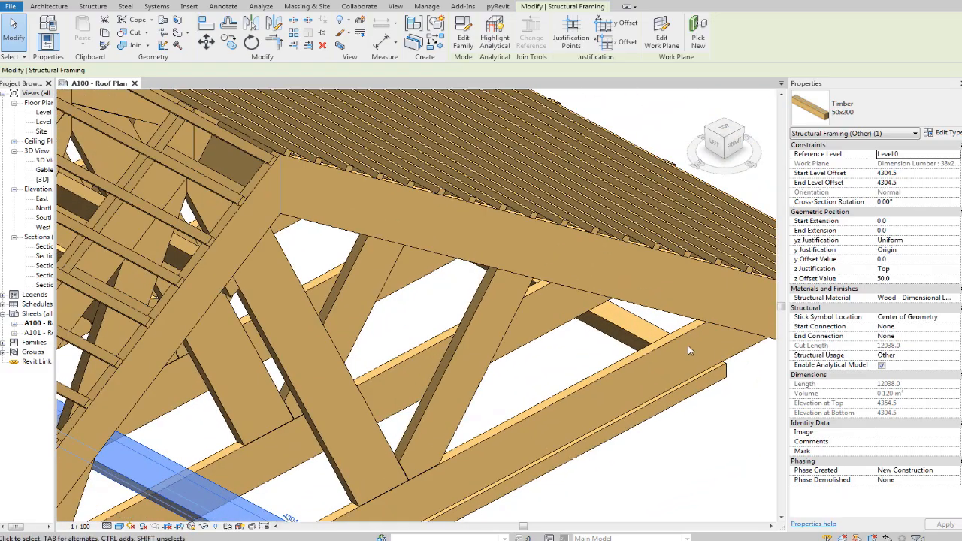
# Clear the selection and examine the web members and gable ladder around the end truss.
pyautogui.moveTo(602, 352); pyautogui.dragTo(641, 227, button='middle')
pyautogui.click(635, 336)
pyautogui.scroll(5, 537, 198)
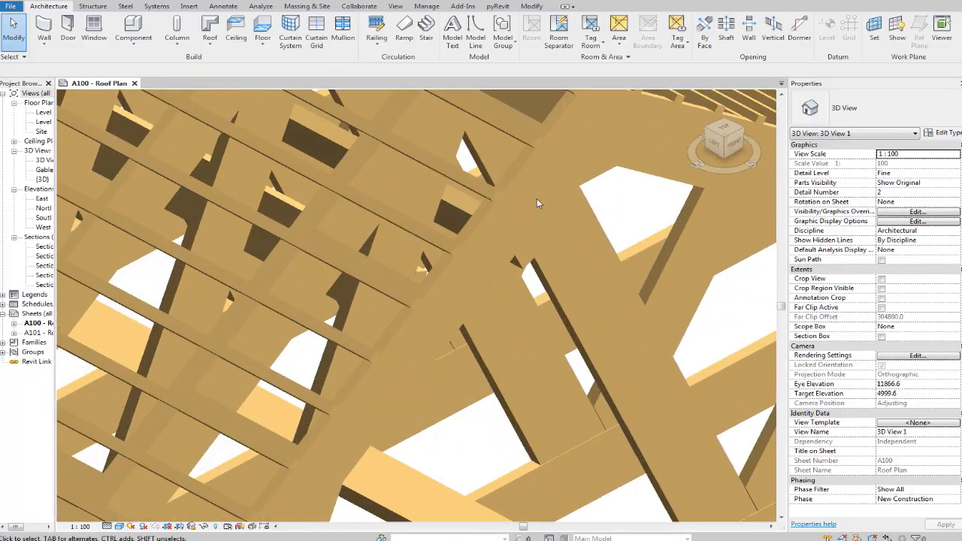
pyautogui.click(524, 266)
pyautogui.scroll(-5, 523, 260)
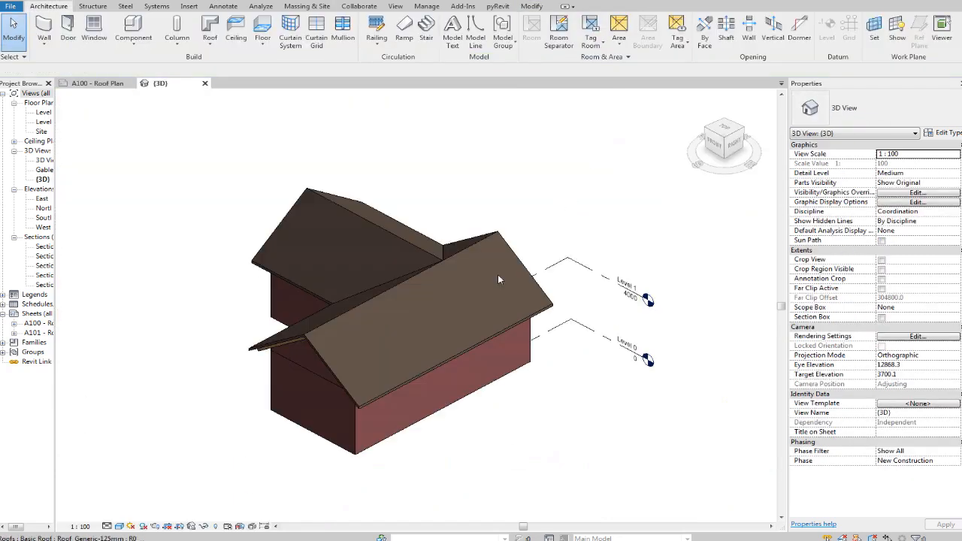
# Select the roof over the front wing of the L-shaped building in the default 3D view.
pyautogui.click(520, 262)
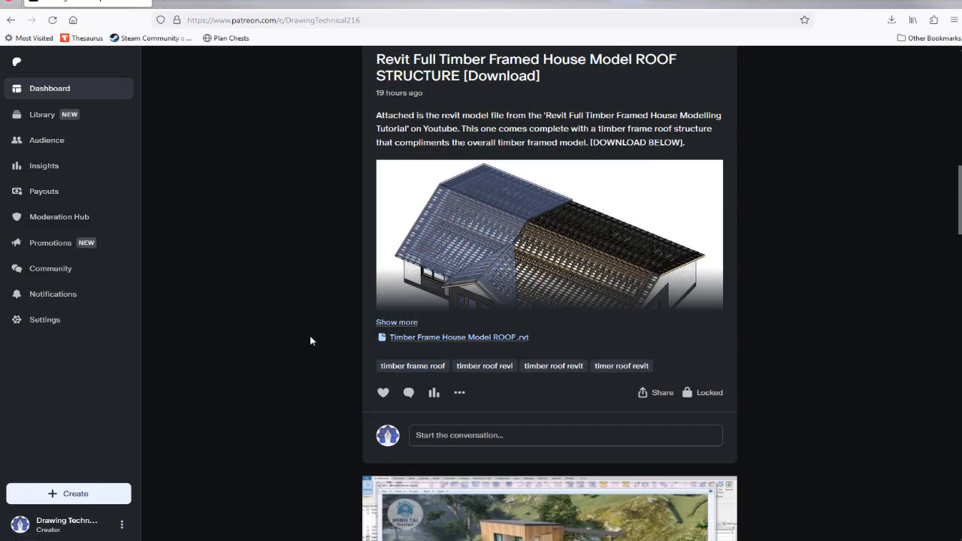
# Switch to the Patreon page in the browser and look through the recent posts for the downloadable Revit timber frame and truss roof models.
pyautogui.scroll(2, 310, 340)
pyautogui.scroll(2, 310, 341)
pyautogui.scroll(-2, 310, 340)
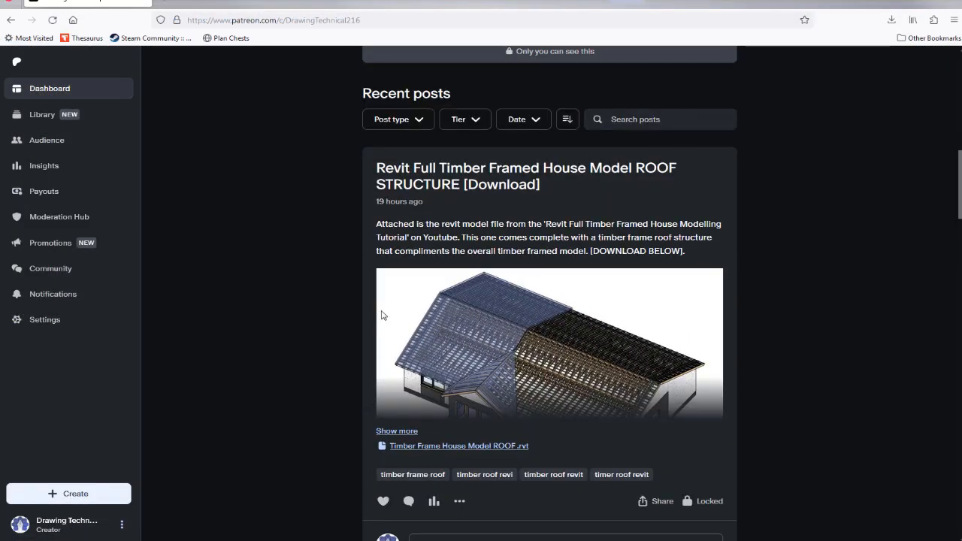
pyautogui.scroll(-2, 436, 301)
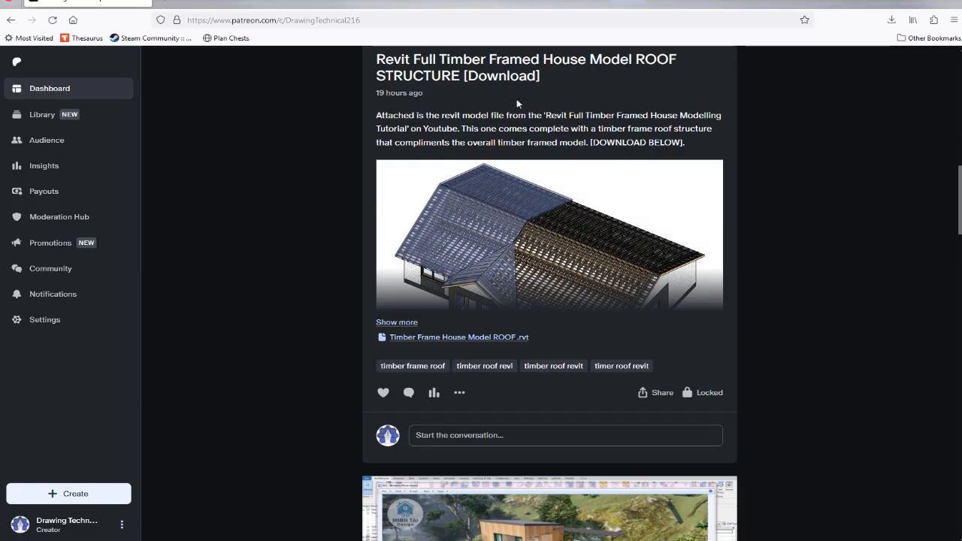
pyautogui.scroll(-12, 569, 222)
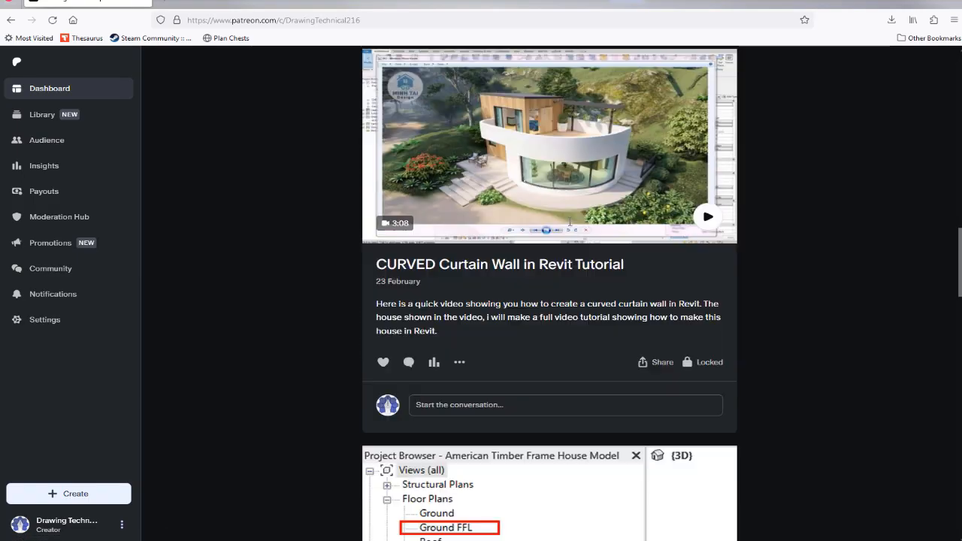
pyautogui.scroll(-3, 571, 225)
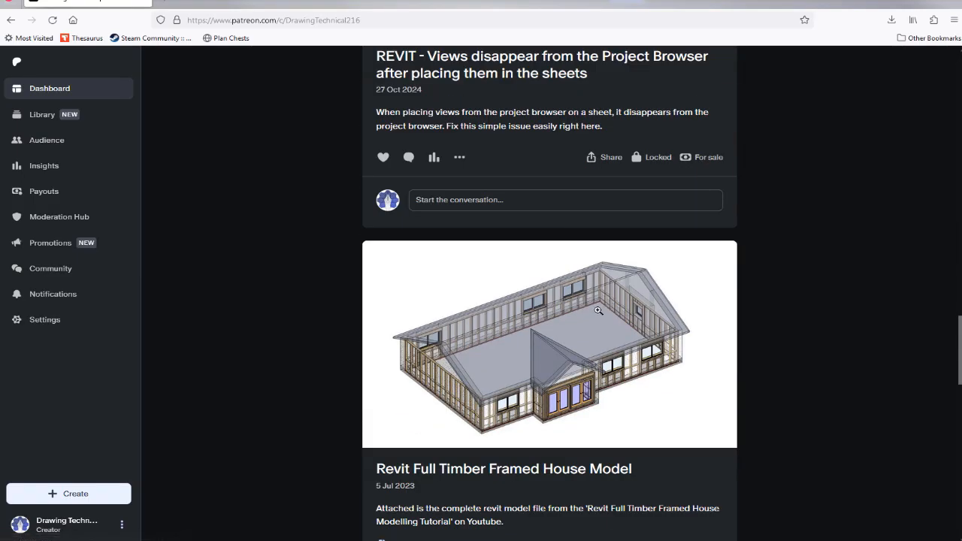
pyautogui.scroll(-2, 624, 347)
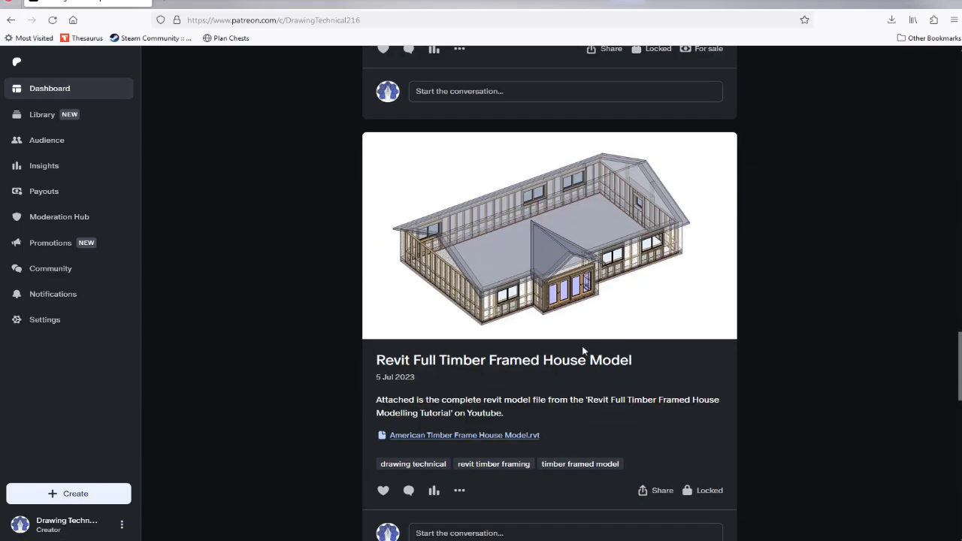
pyautogui.scroll(-9, 462, 360)
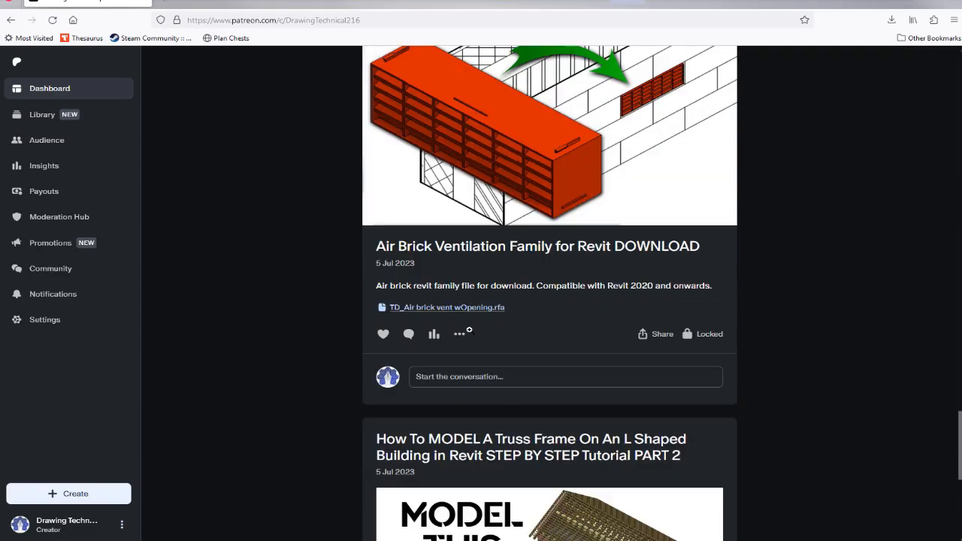
pyautogui.scroll(-2, 542, 297)
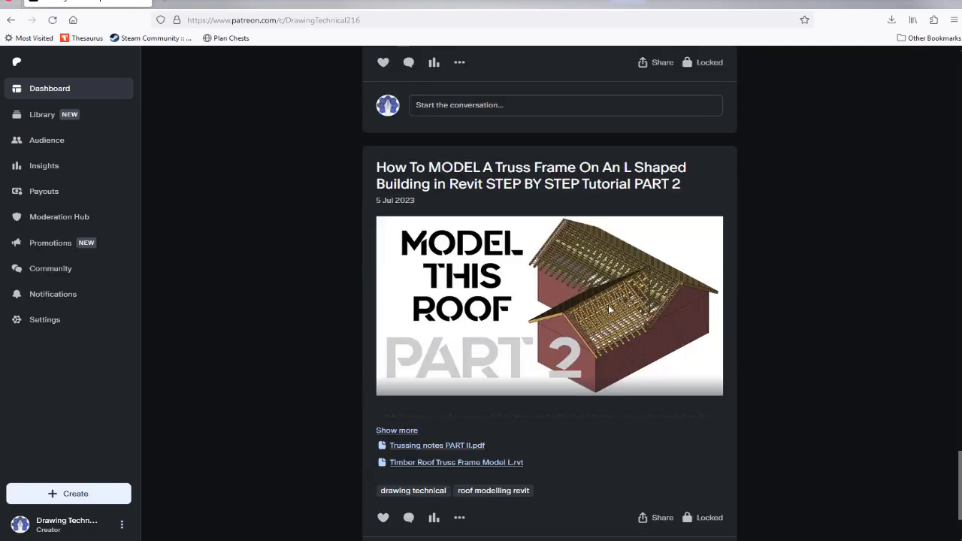
pyautogui.scroll(-2, 629, 295)
pyautogui.scroll(14, 629, 295)
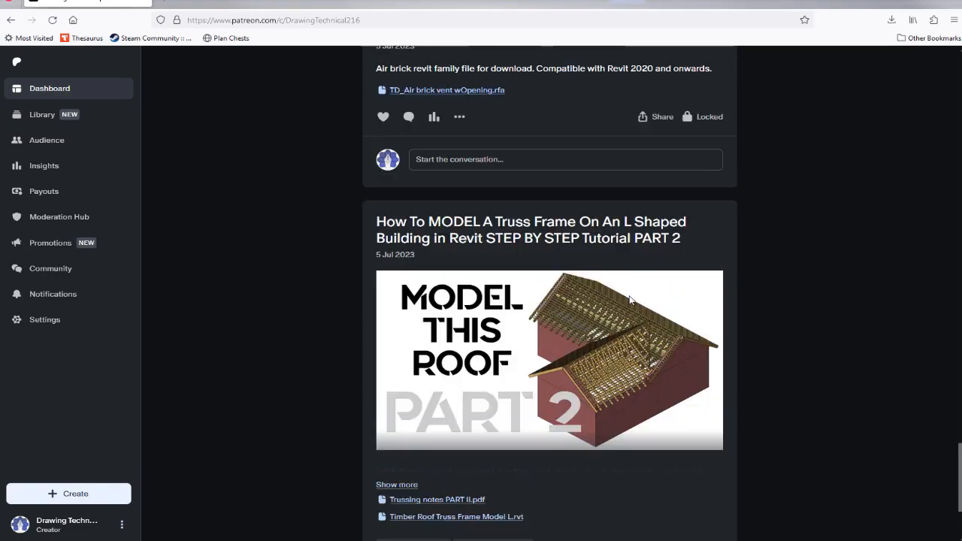
pyautogui.scroll(20, 629, 295)
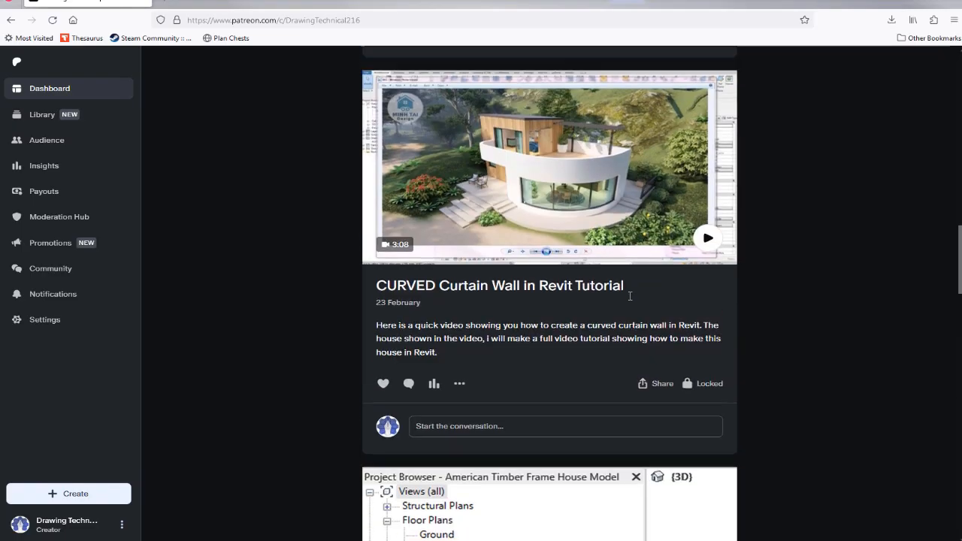
pyautogui.scroll(1, 630, 296)
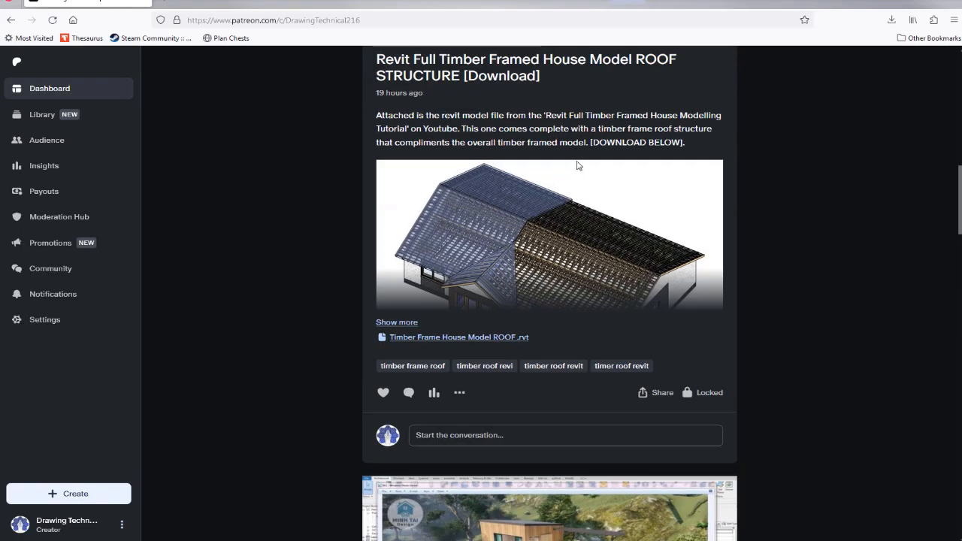
pyautogui.scroll(1, 541, 139)
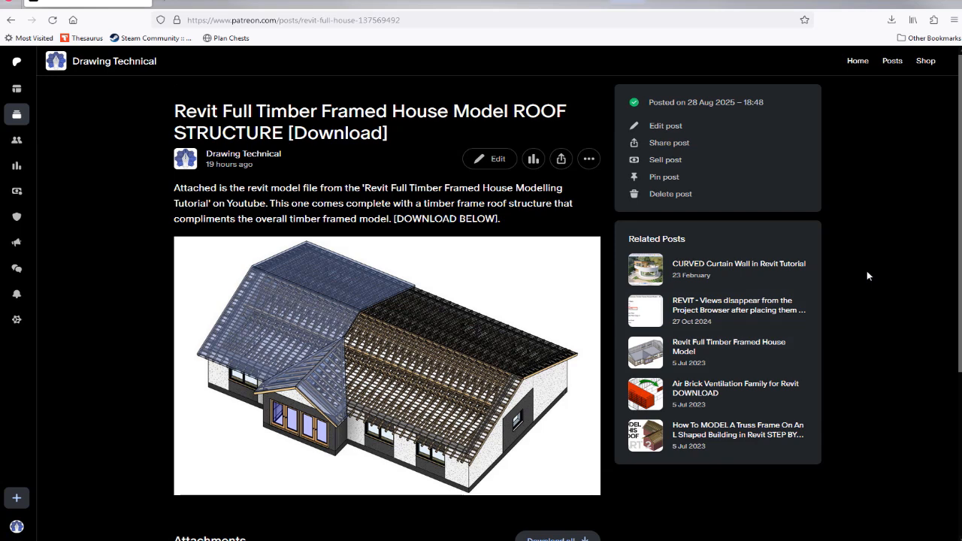
# Review the Revit Full Timber Framed House Model ROOF STRUCTURE post, including its image and attached Timber Frame House Model ROOF .rvt file.
pyautogui.scroll(-1, 866, 276)
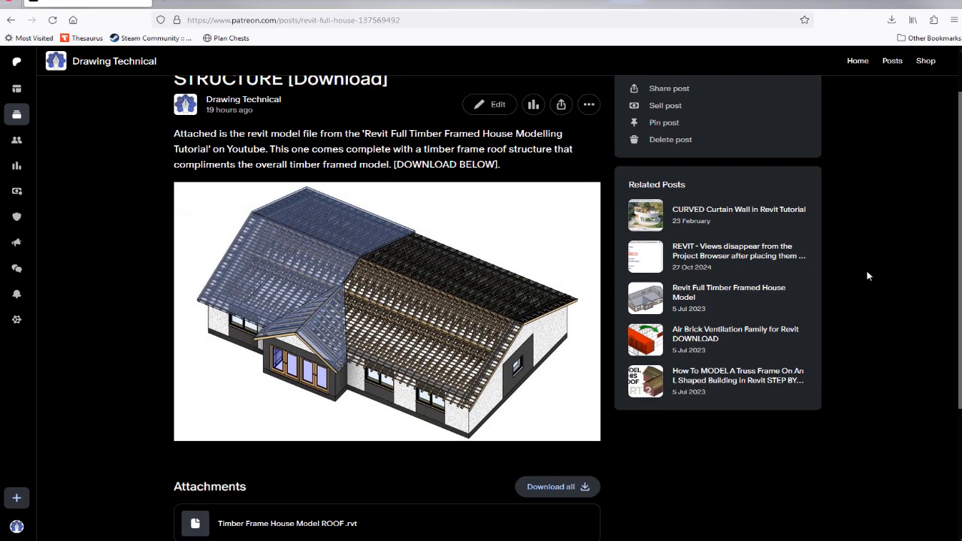
pyautogui.scroll(-1, 866, 276)
pyautogui.scroll(-1, 866, 276)
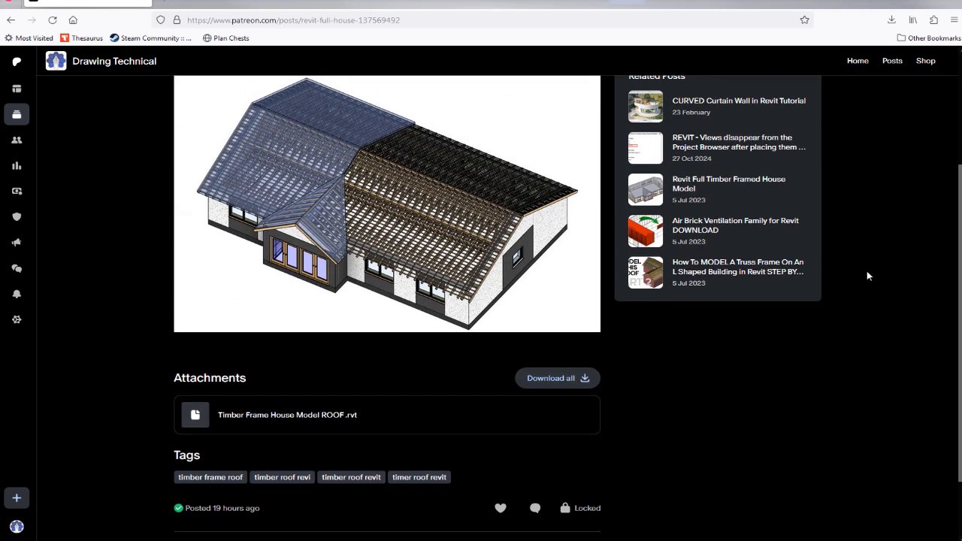
pyautogui.scroll(2, 867, 274)
pyautogui.scroll(1, 867, 275)
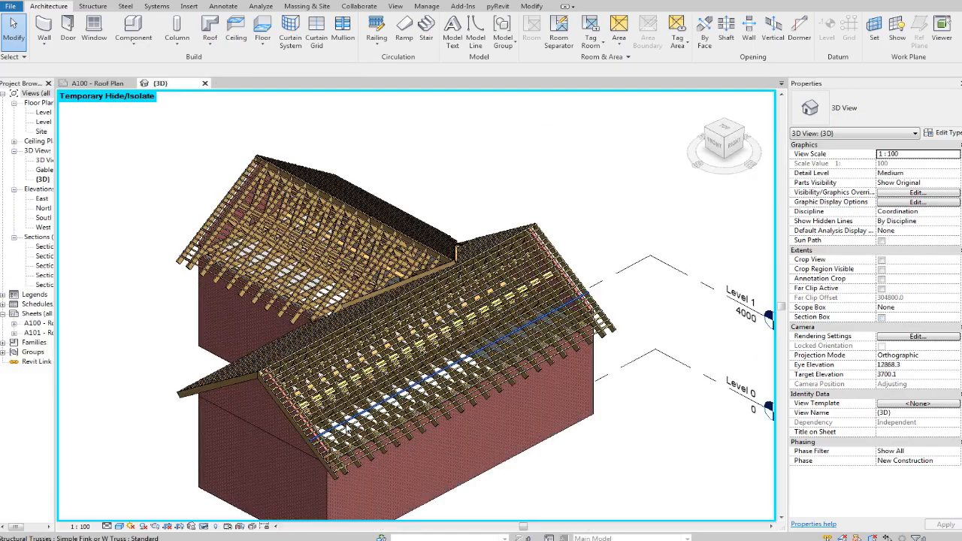
# Switch back to Revit and inspect the exposed trusses, battens and gable ladder at the rear wing's gable end.
pyautogui.moveTo(414, 329); pyautogui.dragTo(461, 329, button='middle')
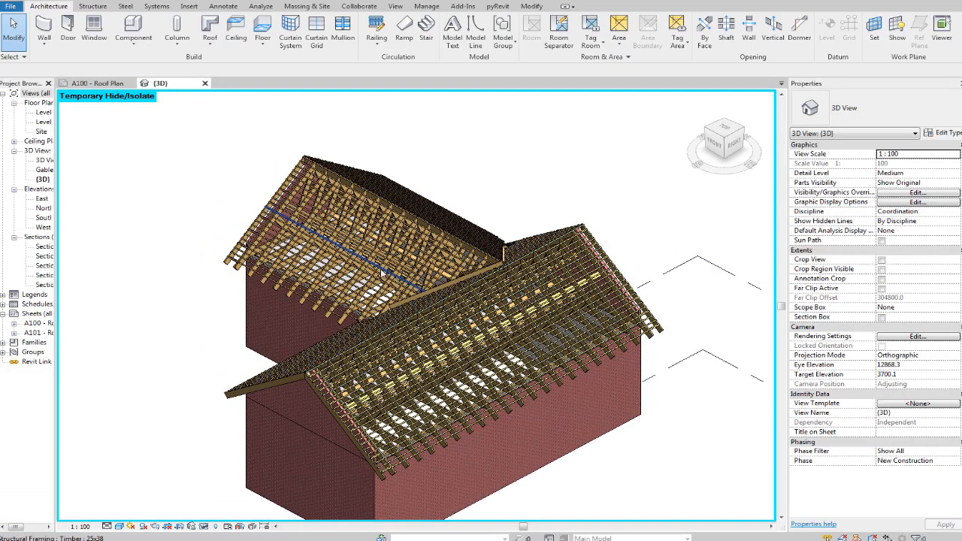
pyautogui.scroll(5, 270, 169)
pyautogui.keyDown('shift'); pyautogui.moveTo(378, 195); pyautogui.dragTo(647, 129, button='middle'); pyautogui.keyUp('shift')
pyautogui.scroll(6, 363, 219)
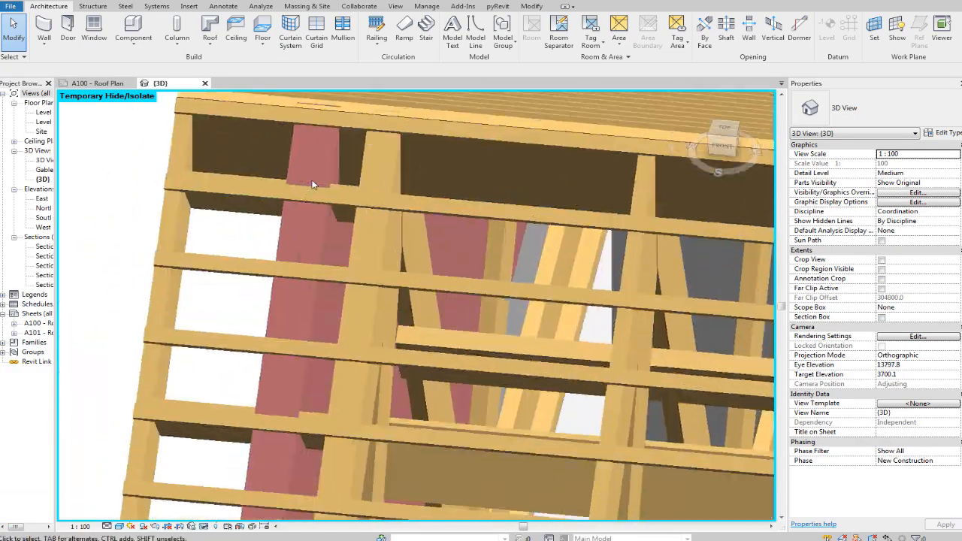
# Select the End Gable Ladder 1 group at the rear wing's gable end and examine it from several angles.
pyautogui.keyDown('shift'); pyautogui.moveTo(312, 184); pyautogui.dragTo(536, 256, button='middle'); pyautogui.keyUp('shift')
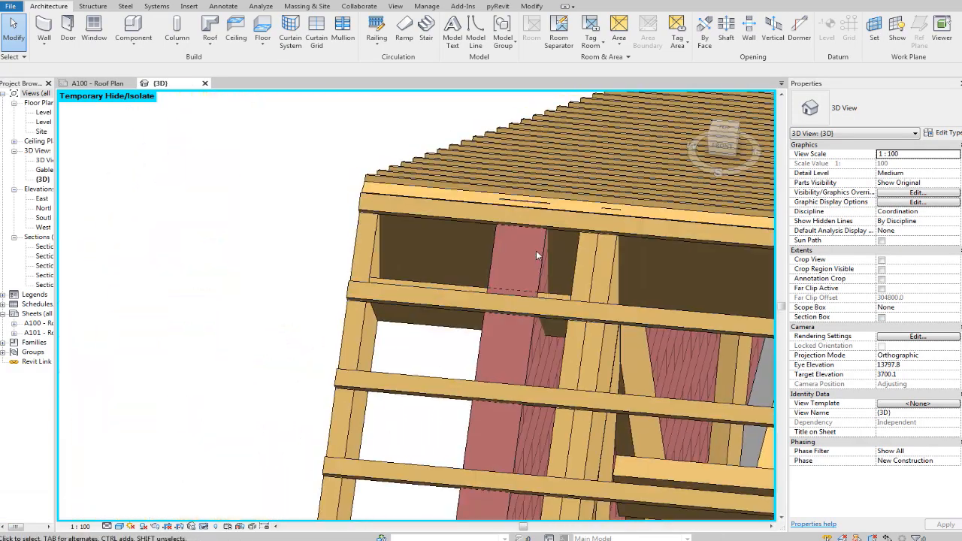
pyautogui.click(578, 255)
pyautogui.keyDown('shift'); pyautogui.moveTo(579, 253); pyautogui.dragTo(451, 257, button='middle'); pyautogui.keyUp('shift')
pyautogui.scroll(2, 433, 263)
pyautogui.scroll(-4, 433, 263)
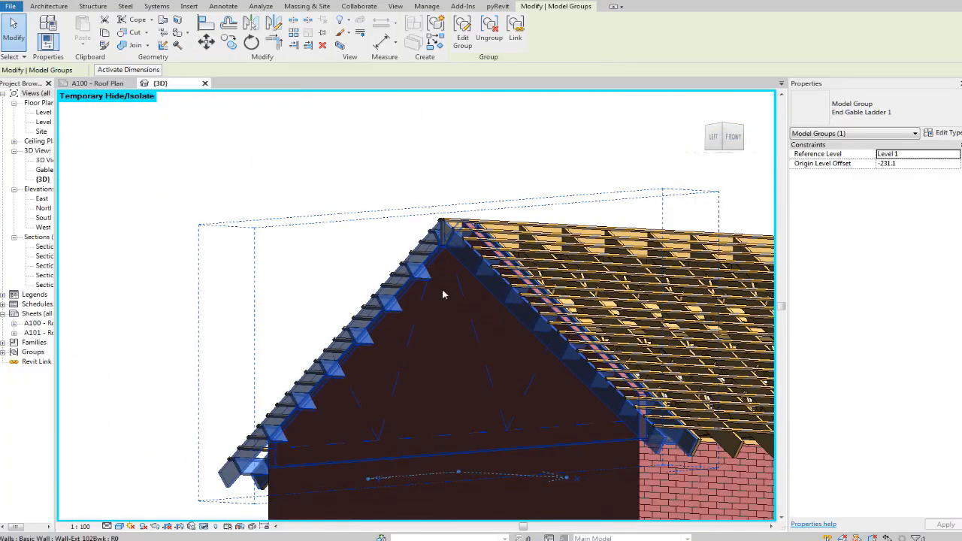
pyautogui.keyDown('shift'); pyautogui.moveTo(443, 292); pyautogui.dragTo(490, 342, button='middle'); pyautogui.keyUp('shift')
pyautogui.scroll(2, 444, 270)
pyautogui.scroll(2, 225, 240)
pyautogui.moveTo(239, 243); pyautogui.dragTo(555, 332, button='middle')
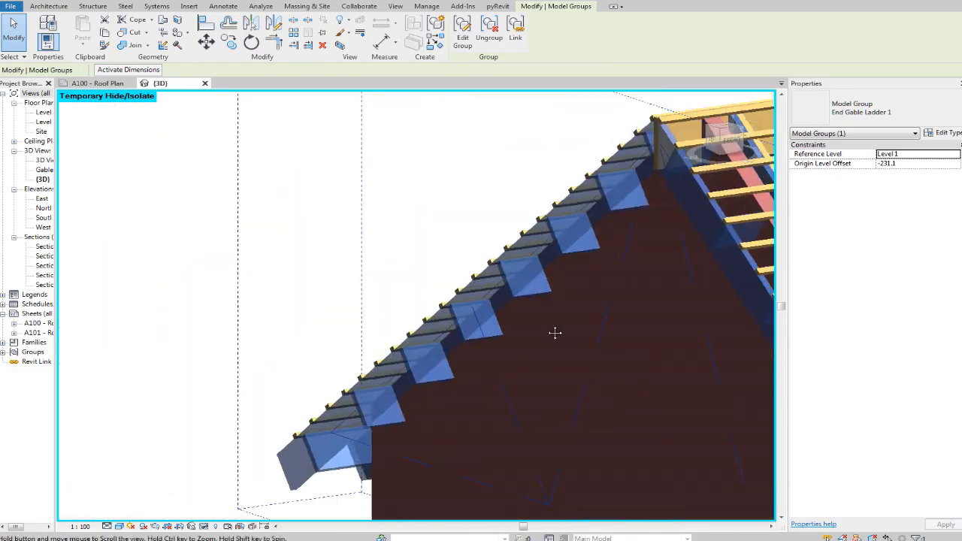
pyautogui.scroll(-5, 518, 327)
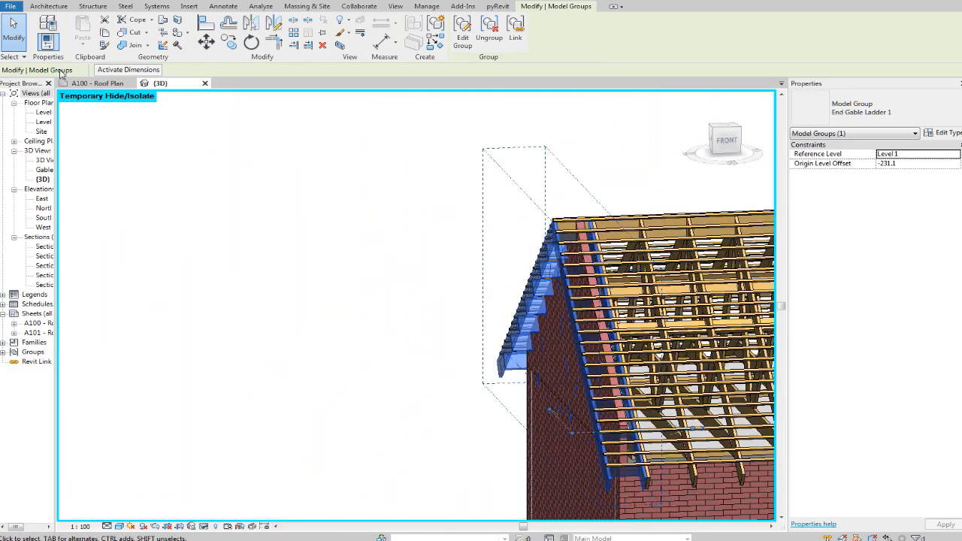
# Open sheet A100 - Roof Plan and examine its Gable Ladder and 3D View 1 drawings up close.
pyautogui.click(73, 85)
pyautogui.scroll(-5, 479, 316)
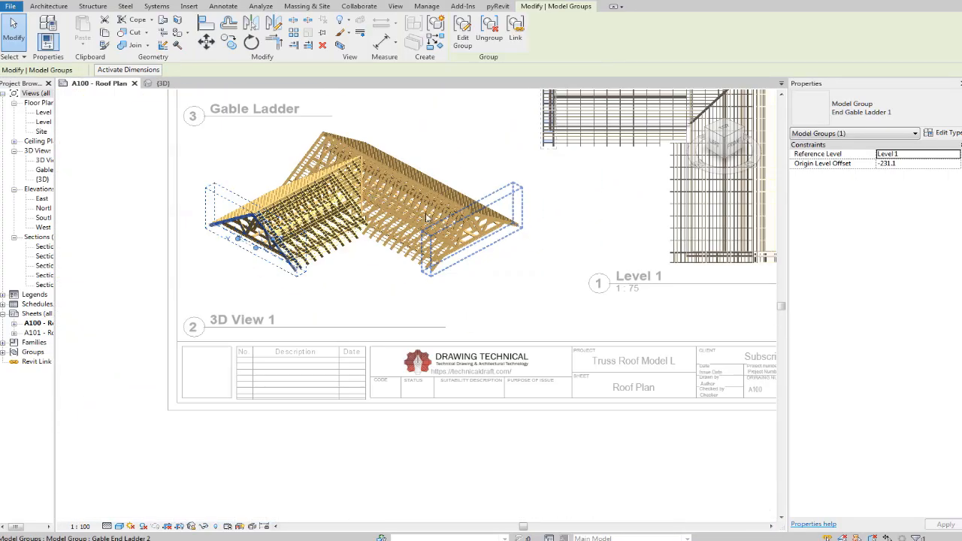
pyautogui.scroll(6, 458, 180)
pyautogui.press('Escape')
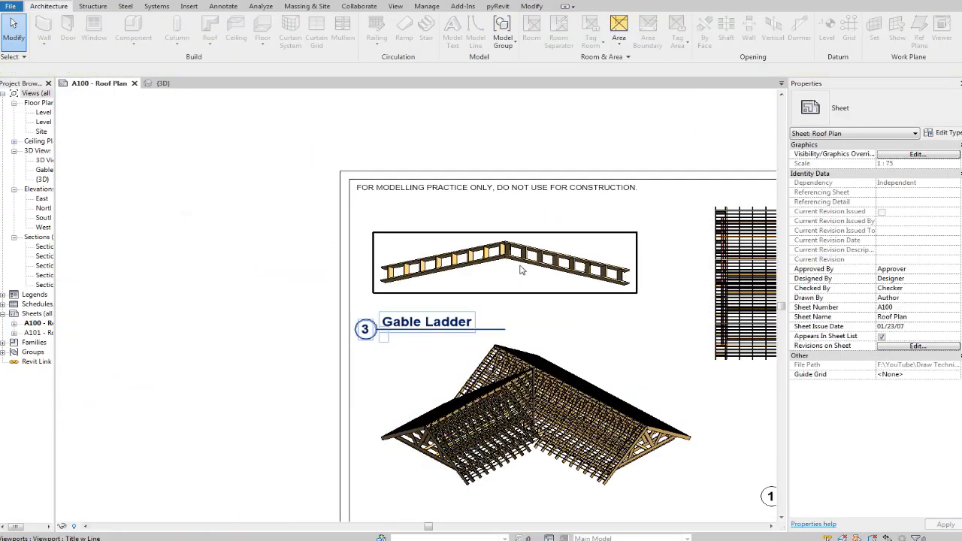
pyautogui.scroll(2, 520, 269)
pyautogui.moveTo(518, 268); pyautogui.dragTo(506, 275, button='middle')
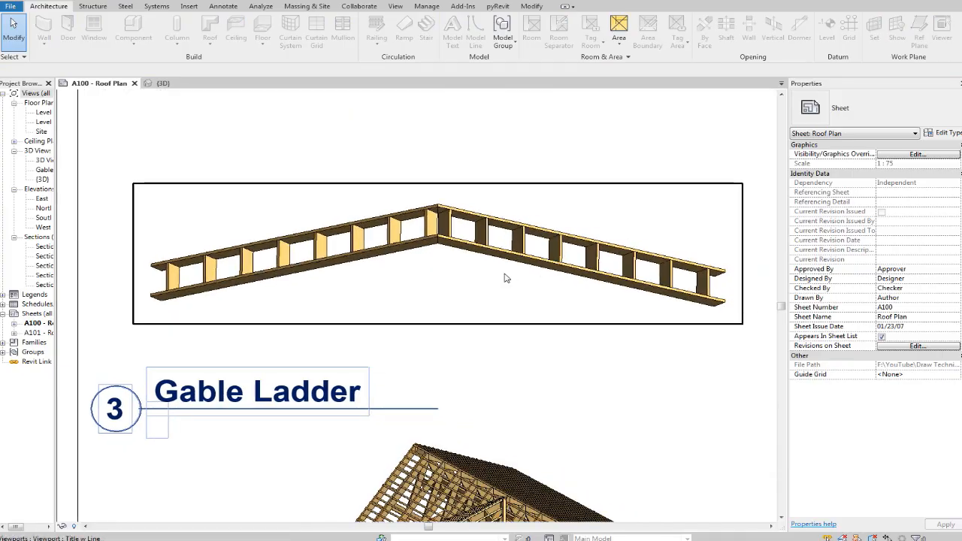
pyautogui.scroll(-4, 516, 323)
pyautogui.scroll(4, 391, 505)
pyautogui.scroll(5, 337, 312)
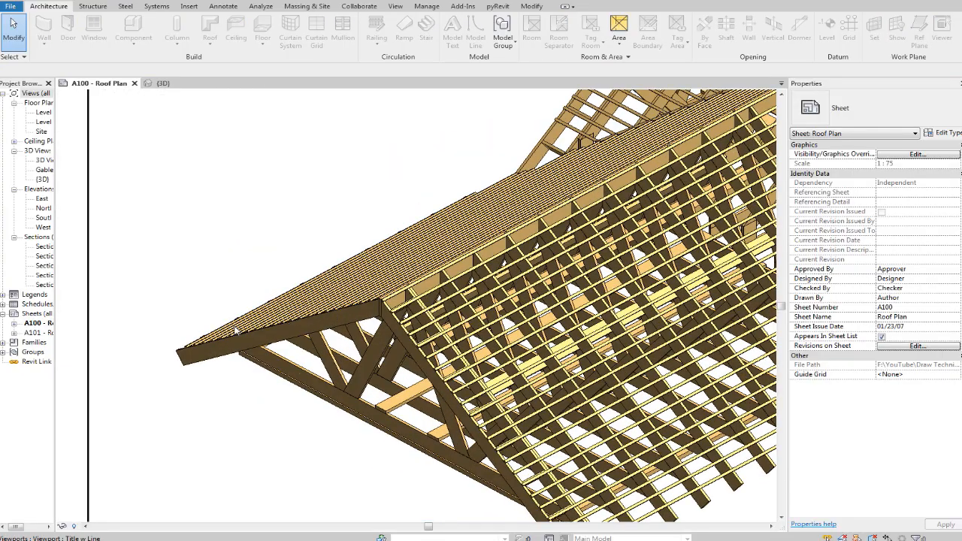
pyautogui.scroll(-3, 423, 381)
pyautogui.scroll(4, 440, 354)
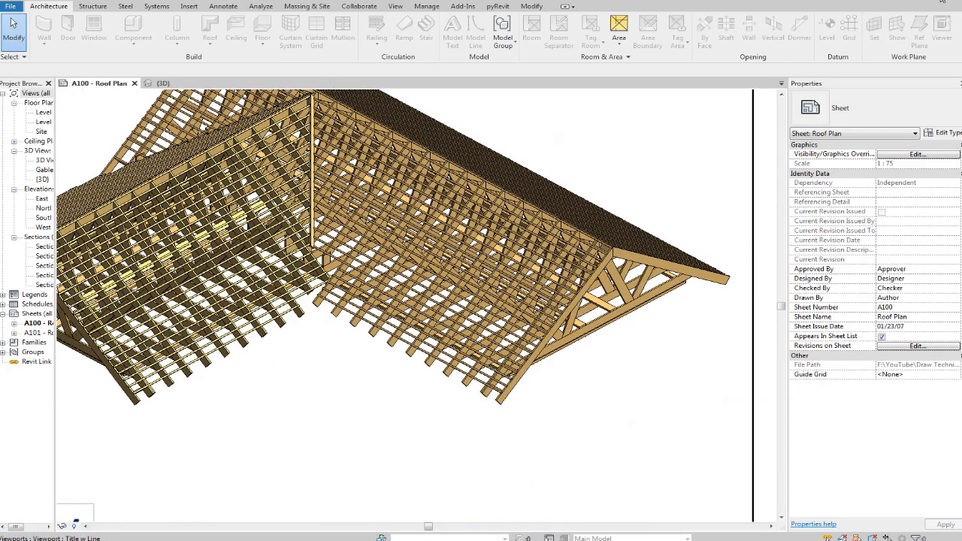
# Return to the default 3D view and temporarily hide the triangular brick gable wall at the front-facing gable end.
pyautogui.click(163, 83)
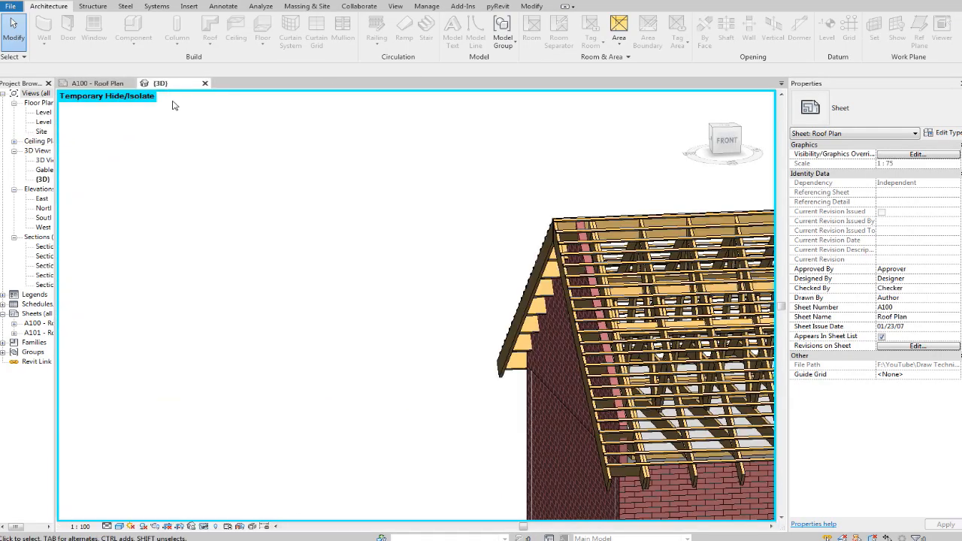
pyautogui.scroll(-5, 602, 383)
pyautogui.keyDown('shift'); pyautogui.moveTo(602, 383); pyautogui.dragTo(494, 342, button='middle'); pyautogui.keyUp('shift')
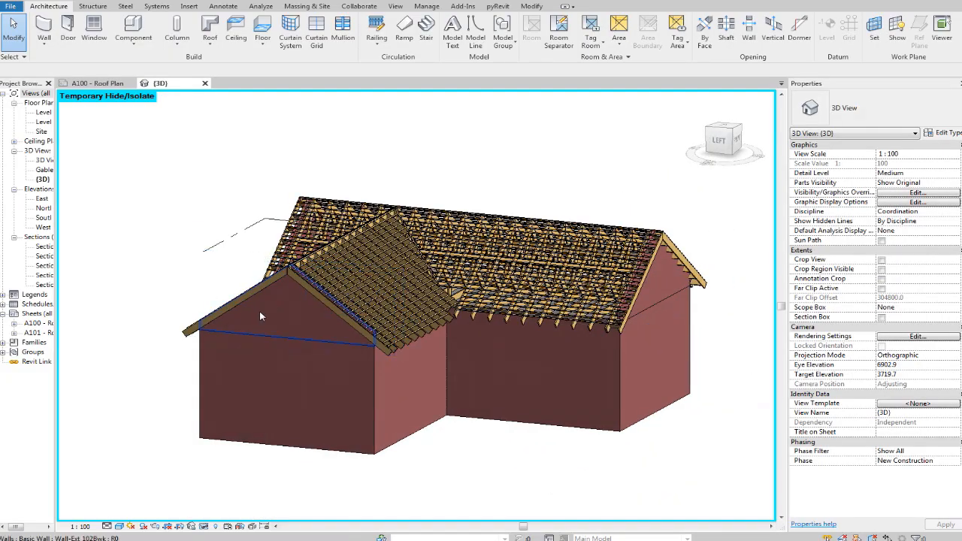
pyautogui.click(677, 289)
pyautogui.scroll(5, 680, 287)
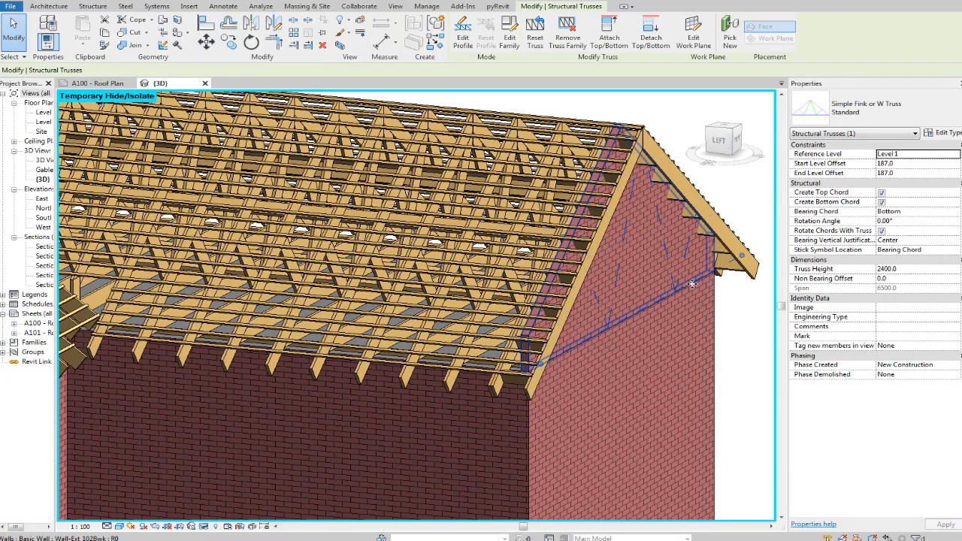
pyautogui.click(671, 303)
pyautogui.click(204, 528)
pyautogui.click(248, 498)
# Inspect the exposed end truss and select its 50x200 longitudinal bracing timbers on the bottom chord and near the apex.
pyautogui.keyDown('shift'); pyautogui.moveTo(741, 295); pyautogui.dragTo(613, 307, button='middle'); pyautogui.keyUp('shift')
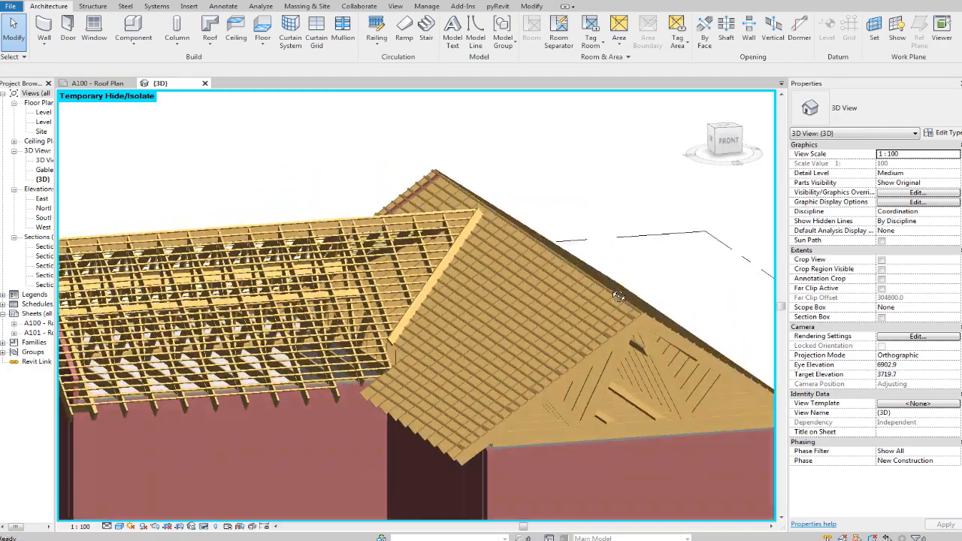
pyautogui.scroll(3, 605, 330)
pyautogui.keyDown('shift'); pyautogui.moveTo(631, 353); pyautogui.dragTo(612, 347, button='middle'); pyautogui.keyUp('shift')
pyautogui.scroll(2, 631, 357)
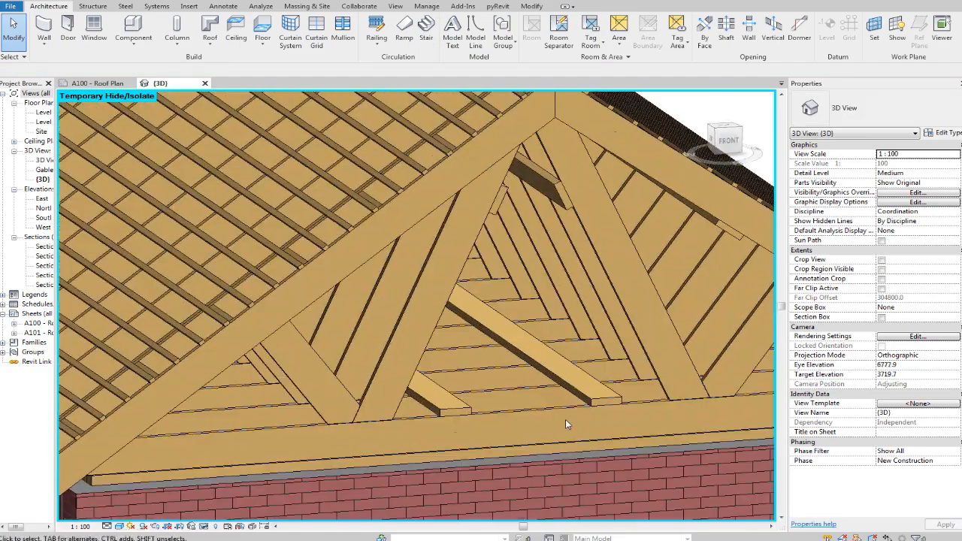
pyautogui.click(552, 381)
pyautogui.click(463, 407)
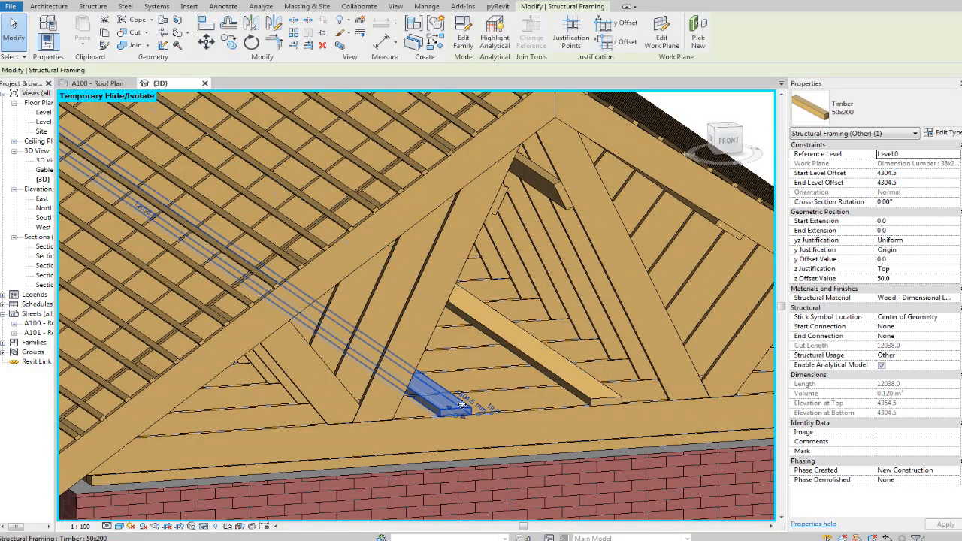
pyautogui.scroll(-1, 464, 404)
pyautogui.scroll(3, 541, 239)
pyautogui.moveTo(508, 245); pyautogui.dragTo(505, 248)
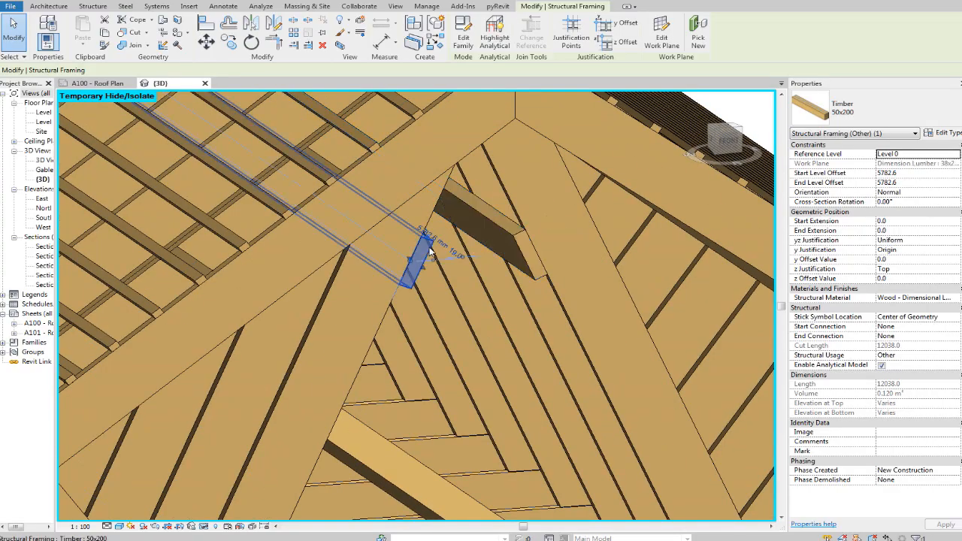
# Examine the timber wall plate where the end truss bears on top of the brick wall.
pyautogui.scroll(-4, 430, 252)
pyautogui.keyDown('shift'); pyautogui.moveTo(554, 367); pyautogui.dragTo(557, 408, button='middle'); pyautogui.keyUp('shift')
pyautogui.scroll(4, 548, 406)
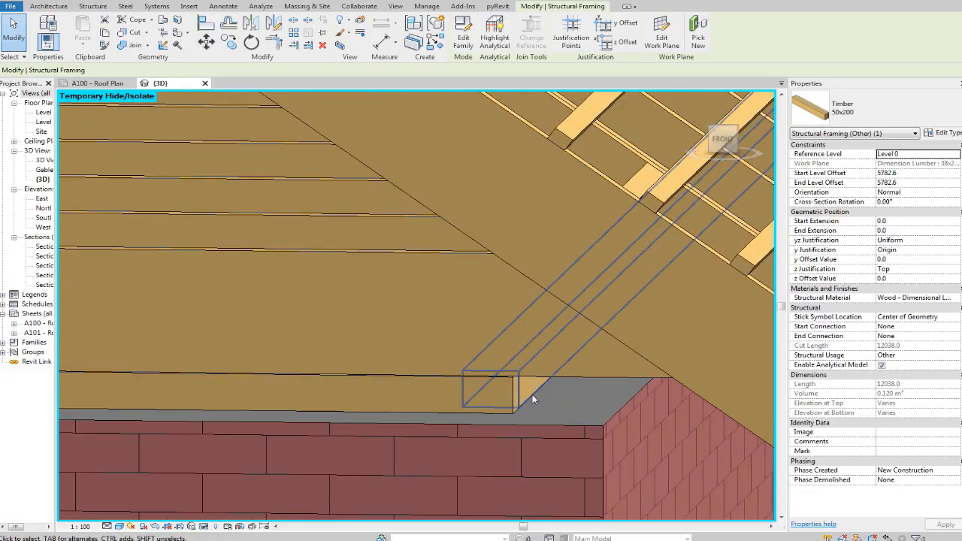
pyautogui.scroll(2, 528, 397)
pyautogui.scroll(-2, 546, 401)
pyautogui.scroll(3, 547, 402)
pyautogui.scroll(-7, 547, 402)
pyautogui.scroll(-4, 541, 396)
pyautogui.keyDown('shift'); pyautogui.moveTo(545, 394); pyautogui.dragTo(504, 357, button='middle'); pyautogui.keyUp('shift')
pyautogui.scroll(-3, 510, 406)
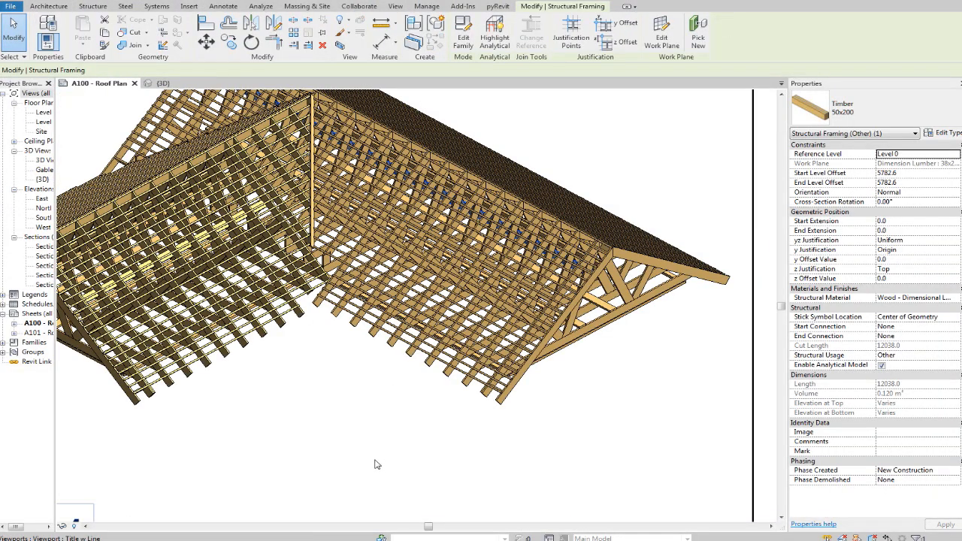
# Look over sheet A100, open sheet A101 - Roof Frame Elevations and examine the truss in the South elevation.
pyautogui.scroll(-6, 376, 464)
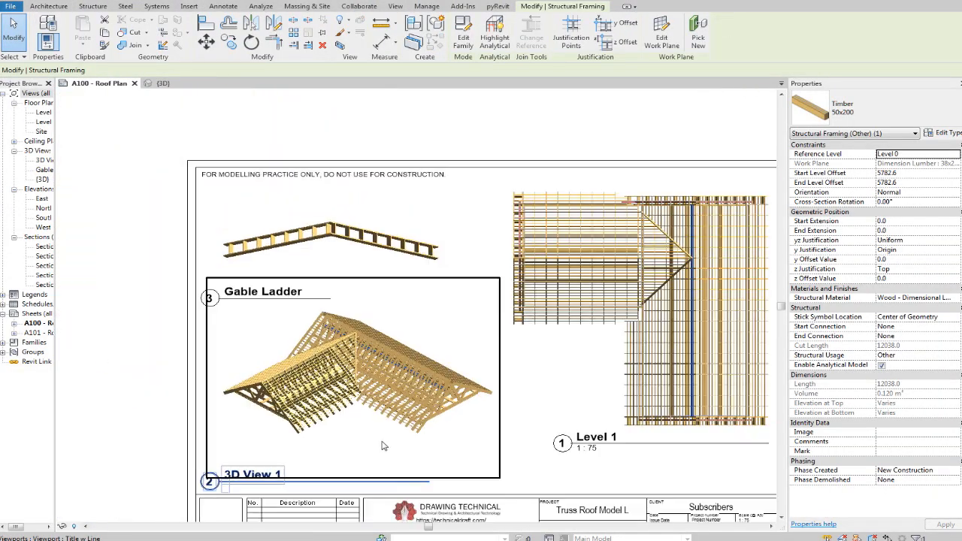
pyautogui.doubleClick(47, 333)
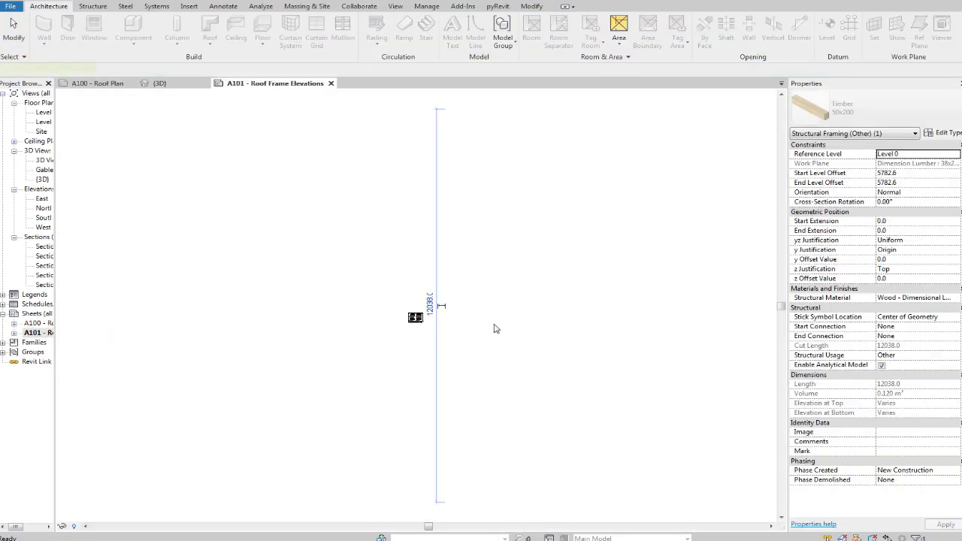
pyautogui.scroll(10, 421, 324)
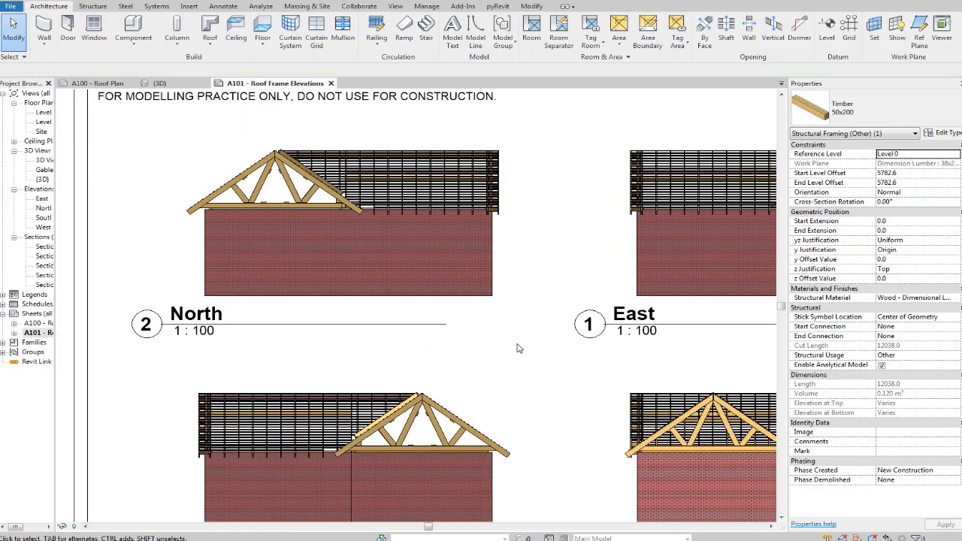
pyautogui.click(517, 348)
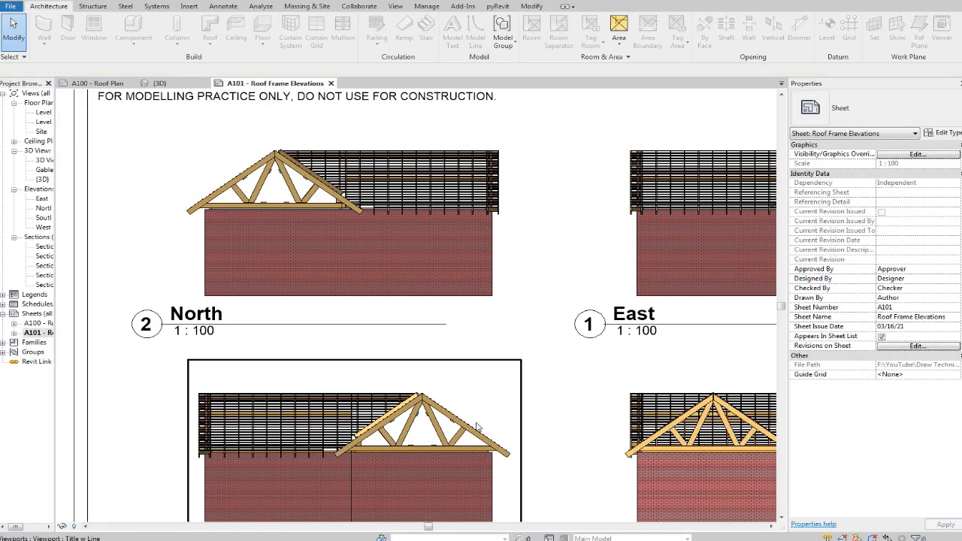
pyautogui.scroll(8, 469, 444)
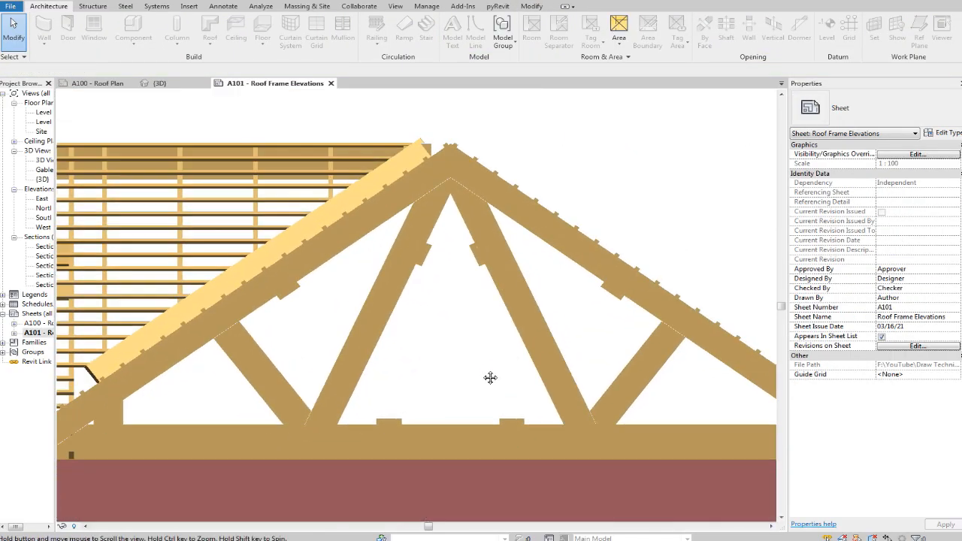
# Activate the South elevation on the sheet and check the sizes of the timber brace under the top chord and a roof batten.
pyautogui.doubleClick(304, 292)
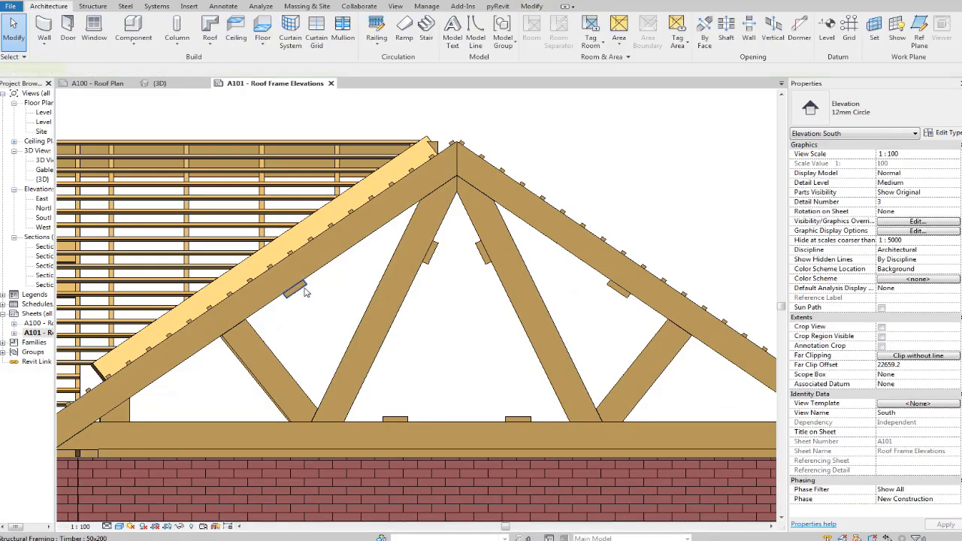
pyautogui.click(297, 289)
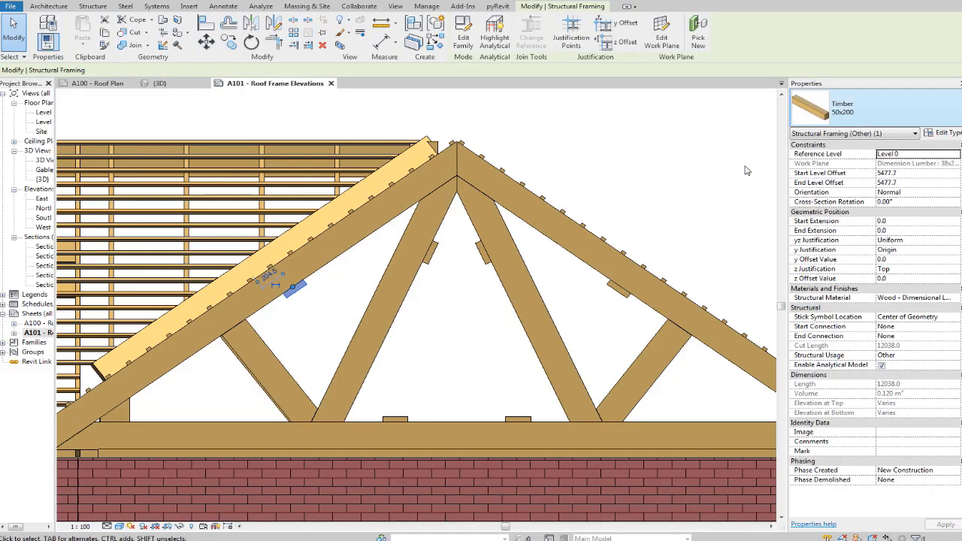
pyautogui.click(290, 251)
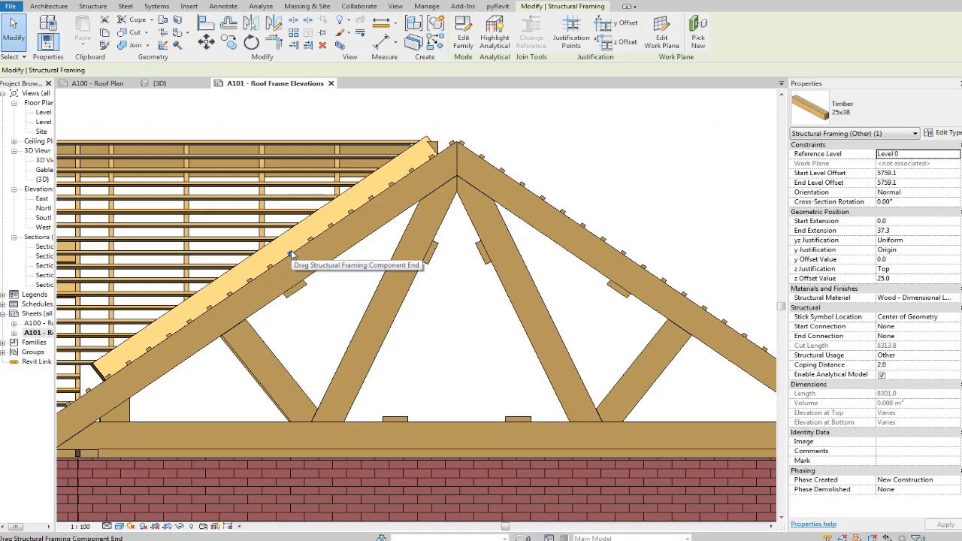
pyautogui.moveTo(454, 413); pyautogui.dragTo(446, 416, button='middle')
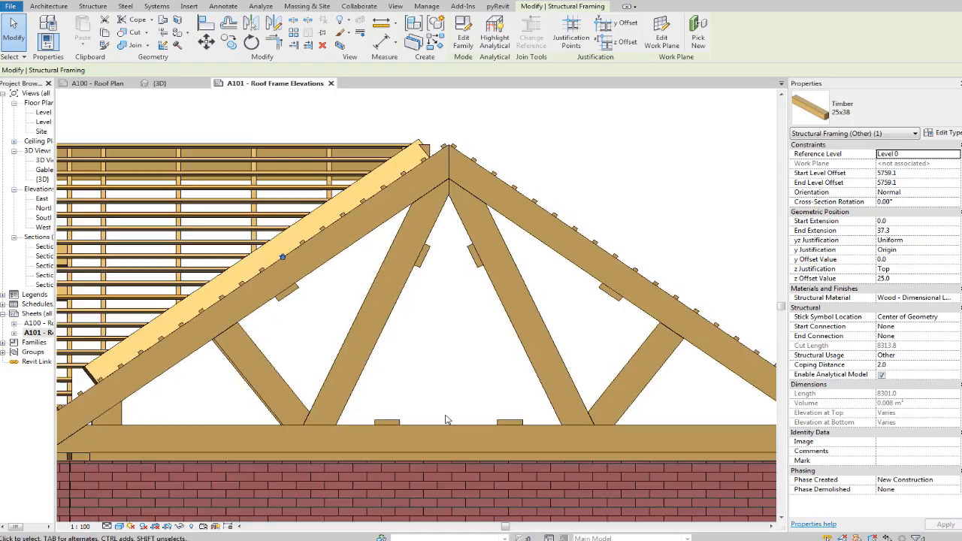
pyautogui.moveTo(468, 288); pyautogui.dragTo(468, 292, button='middle')
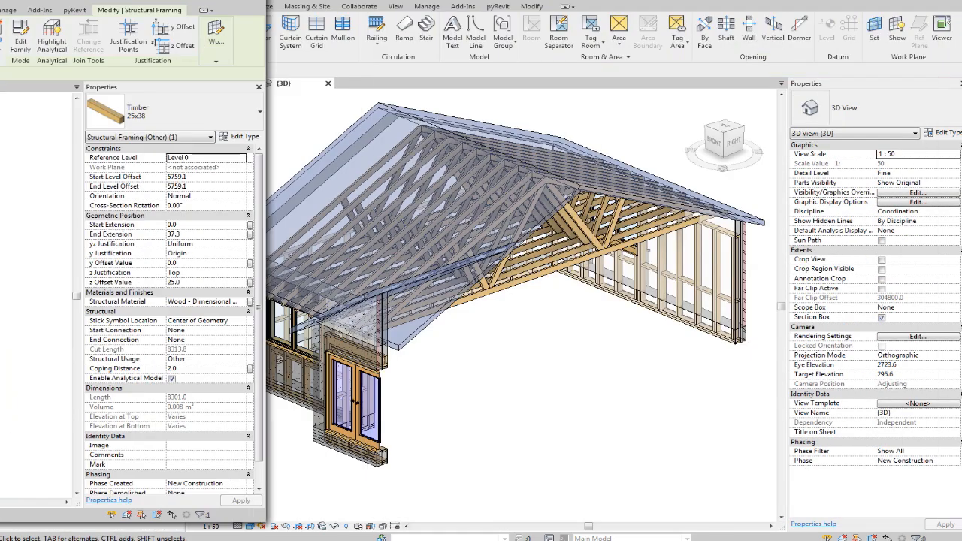
# Switch to the American Timber Frame House Model project and temporarily hide its Tiled Roof in the 3D view.
pyautogui.keyDown('shift'); pyautogui.moveTo(529, 313); pyautogui.dragTo(543, 270, button='middle'); pyautogui.keyUp('shift')
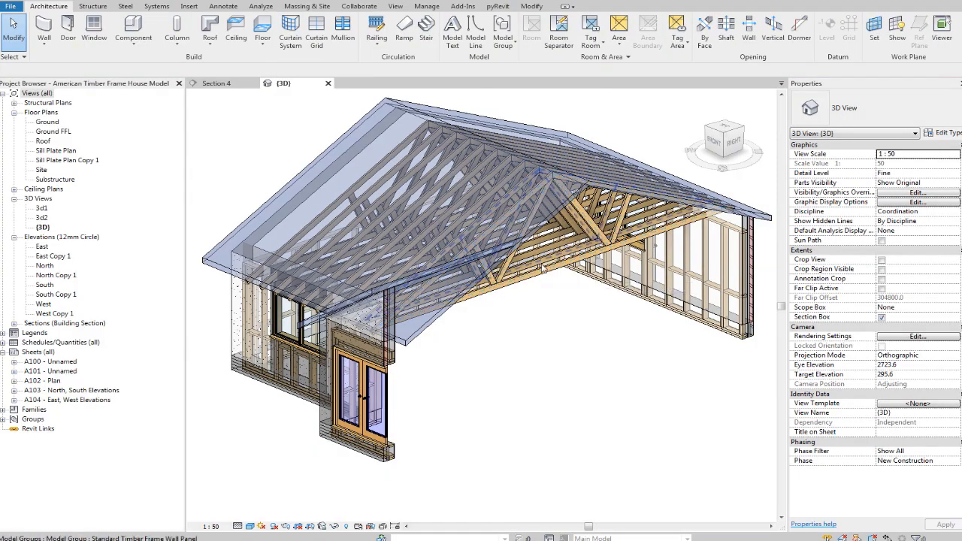
pyautogui.scroll(2, 577, 228)
pyautogui.scroll(-3, 599, 231)
pyautogui.scroll(1, 750, 223)
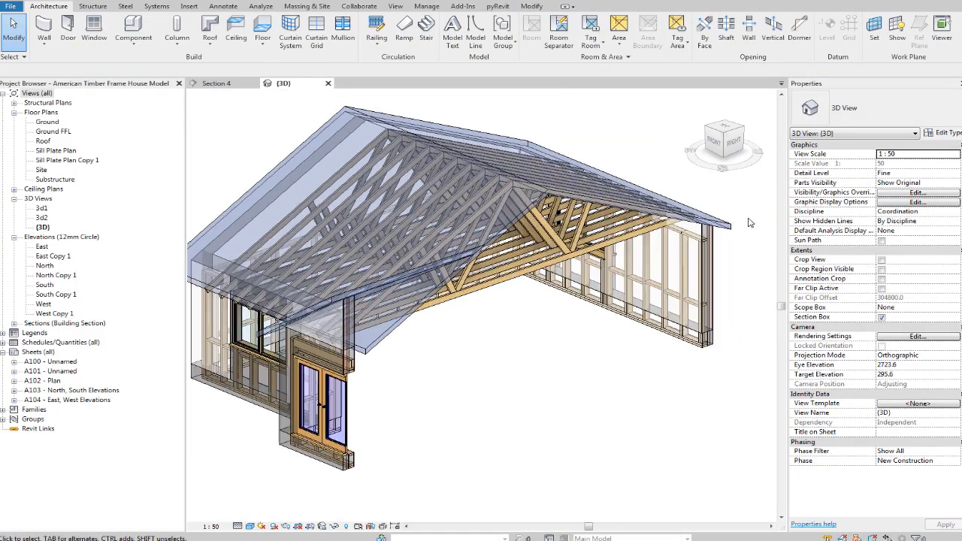
pyautogui.scroll(1, 749, 223)
pyautogui.moveTo(570, 279); pyautogui.dragTo(635, 268, button='middle')
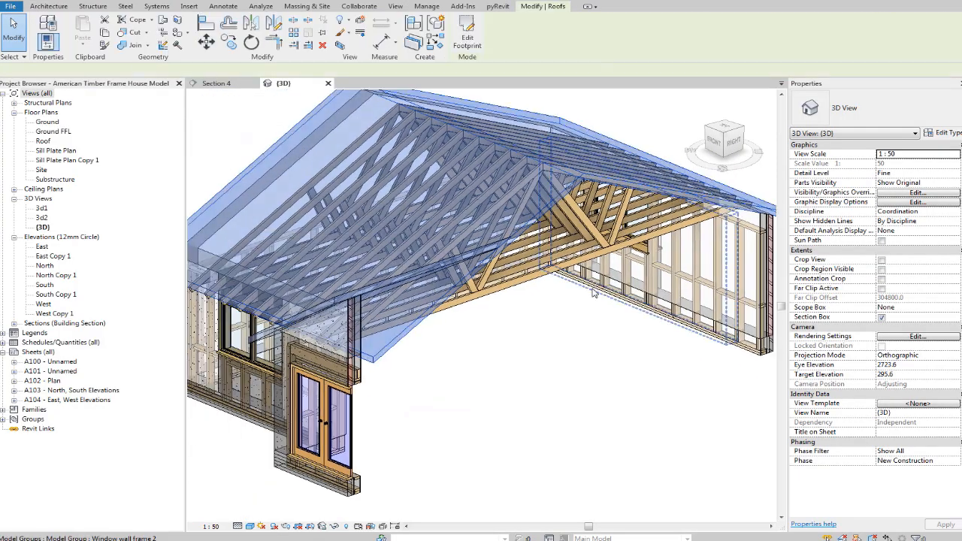
pyautogui.click(333, 526)
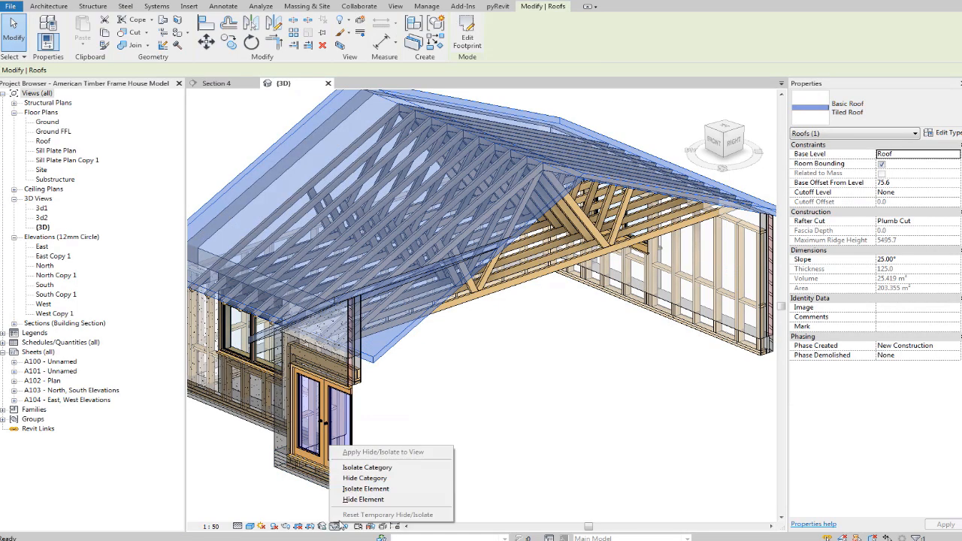
pyautogui.click(351, 500)
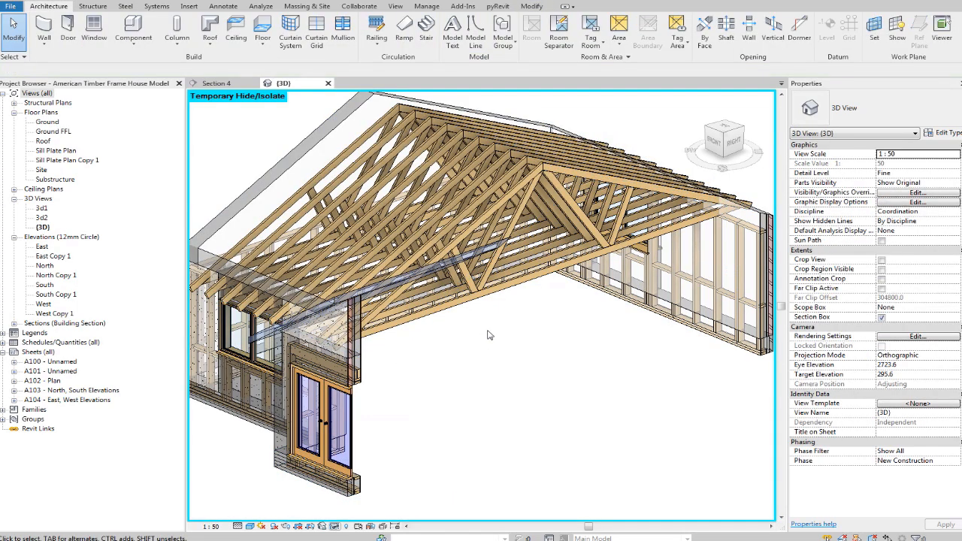
# Examine the house model's exposed roof trusses and longitudinal bracing from above.
pyautogui.keyDown('shift'); pyautogui.moveTo(509, 331); pyautogui.dragTo(558, 397, button='middle'); pyautogui.keyUp('shift')
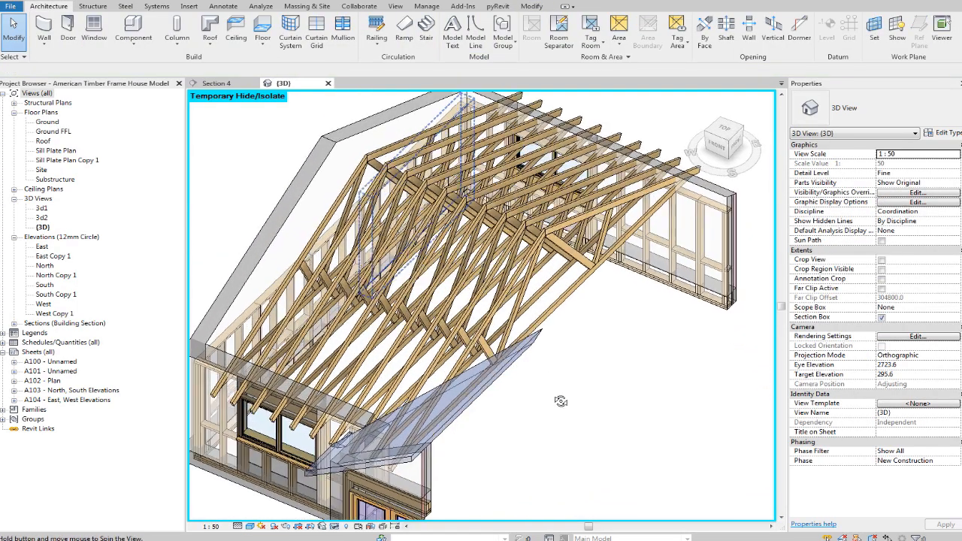
pyautogui.scroll(-1, 582, 218)
pyautogui.keyDown('shift'); pyautogui.moveTo(619, 298); pyautogui.dragTo(716, 340, button='middle'); pyautogui.keyUp('shift')
pyautogui.scroll(2, 543, 129)
pyautogui.keyDown('shift'); pyautogui.moveTo(530, 165); pyautogui.dragTo(541, 272, button='middle'); pyautogui.keyUp('shift')
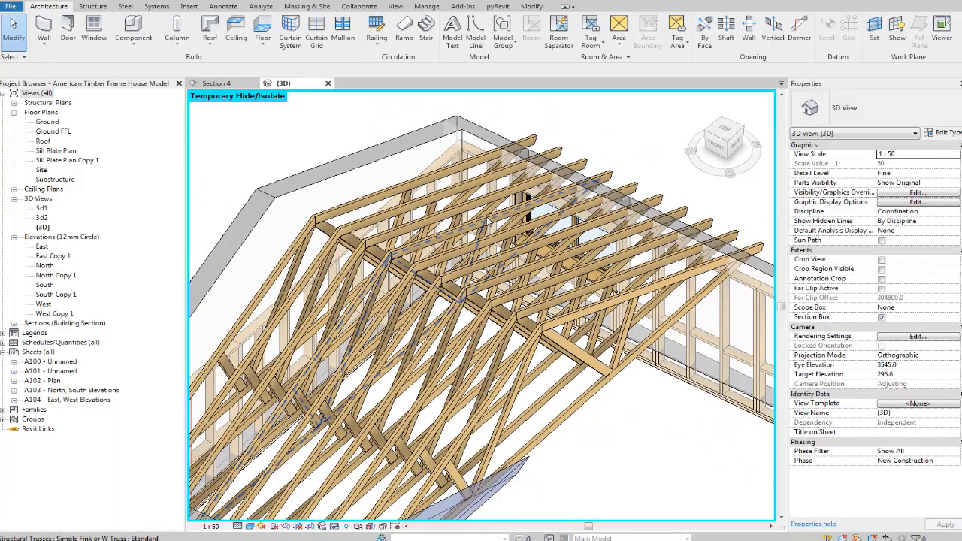
# Inspect the longitudinal braces where they meet the front truss's web members and bottom chord.
pyautogui.scroll(3, 661, 335)
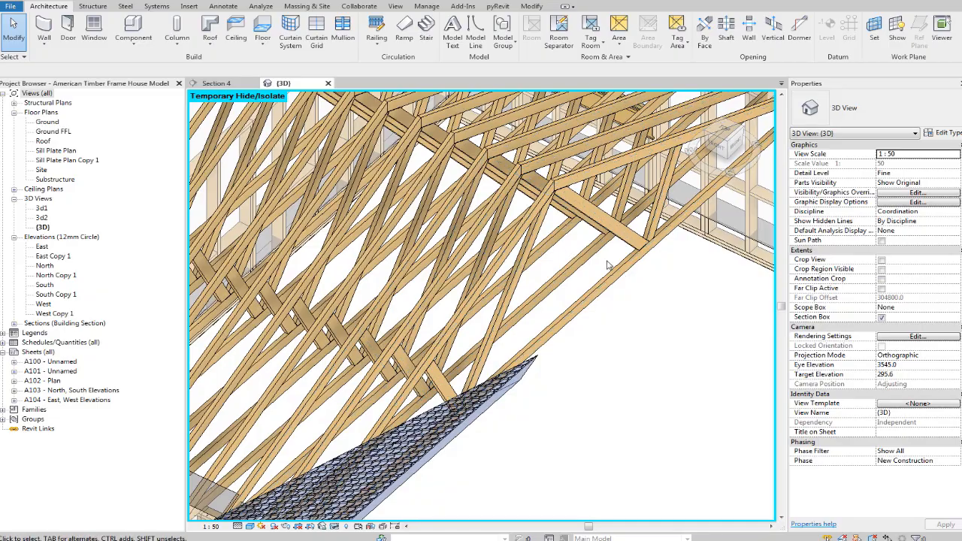
pyautogui.scroll(2, 592, 280)
pyautogui.scroll(2, 577, 267)
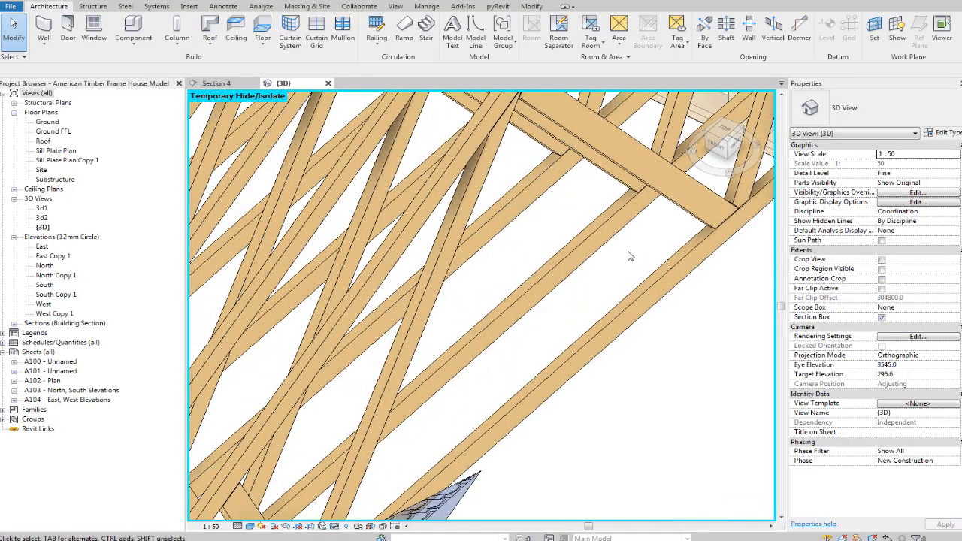
pyautogui.scroll(-3, 629, 256)
pyautogui.keyDown('shift'); pyautogui.moveTo(629, 256); pyautogui.dragTo(297, 172, button='middle'); pyautogui.keyUp('shift')
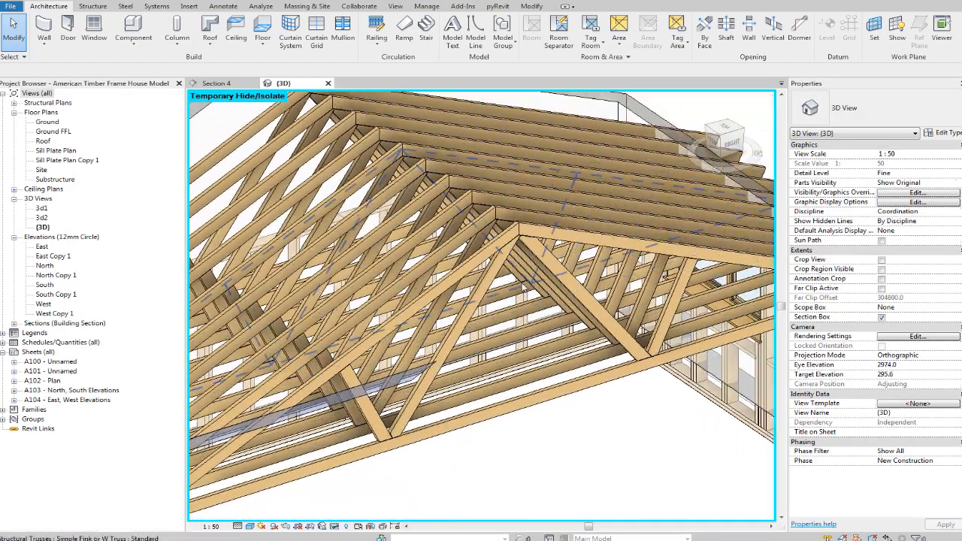
# Open the Roof floor plan and draw a 15X150 Plate beam about 19100 mm long, running lengthwise across the trusses and past both gable ends.
pyautogui.click(53, 144)
pyautogui.doubleClick(43, 141)
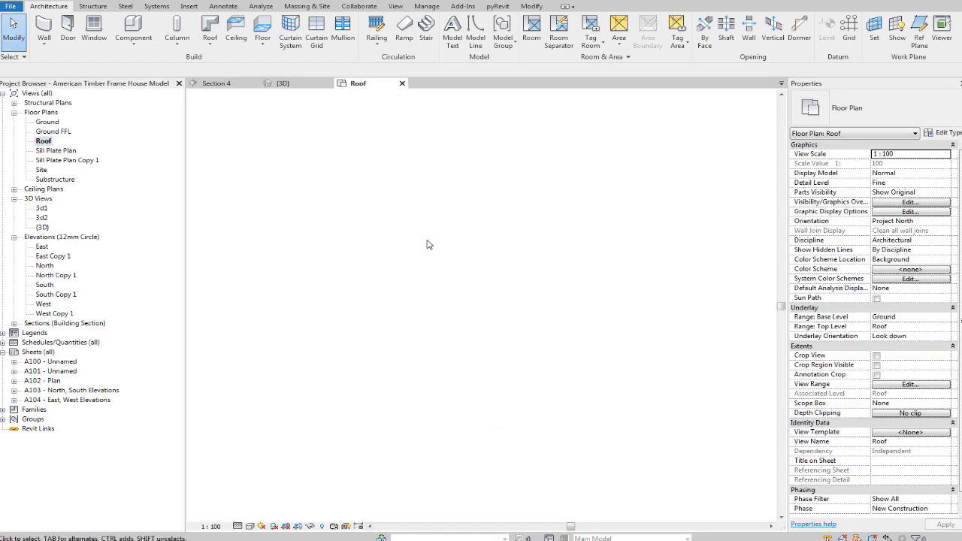
pyautogui.moveTo(464, 278); pyautogui.dragTo(486, 300, button='middle')
pyautogui.scroll(-1, 483, 286)
pyautogui.scroll(1, 483, 288)
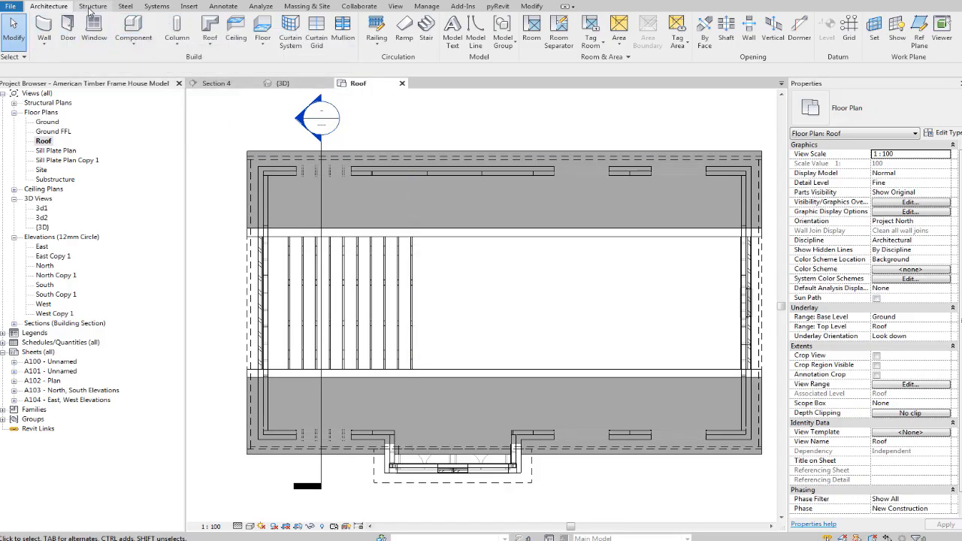
pyautogui.click(92, 7)
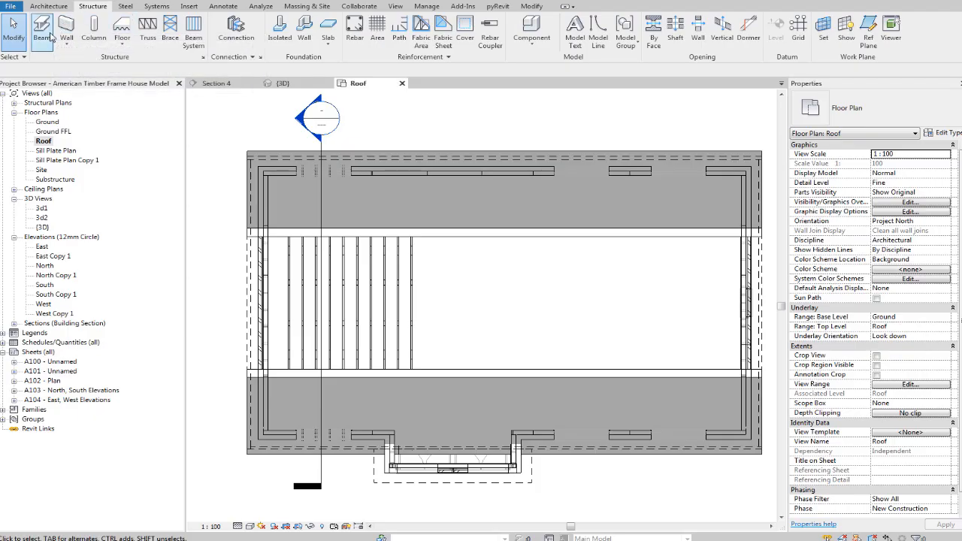
pyautogui.scroll(-1, 498, 302)
pyautogui.moveTo(489, 302); pyautogui.dragTo(478, 286, button='middle')
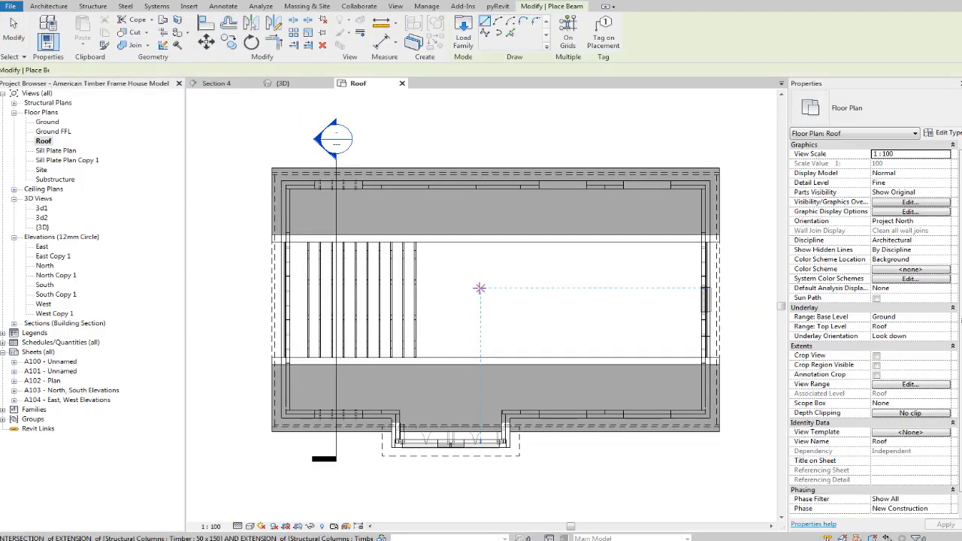
pyautogui.click(236, 267)
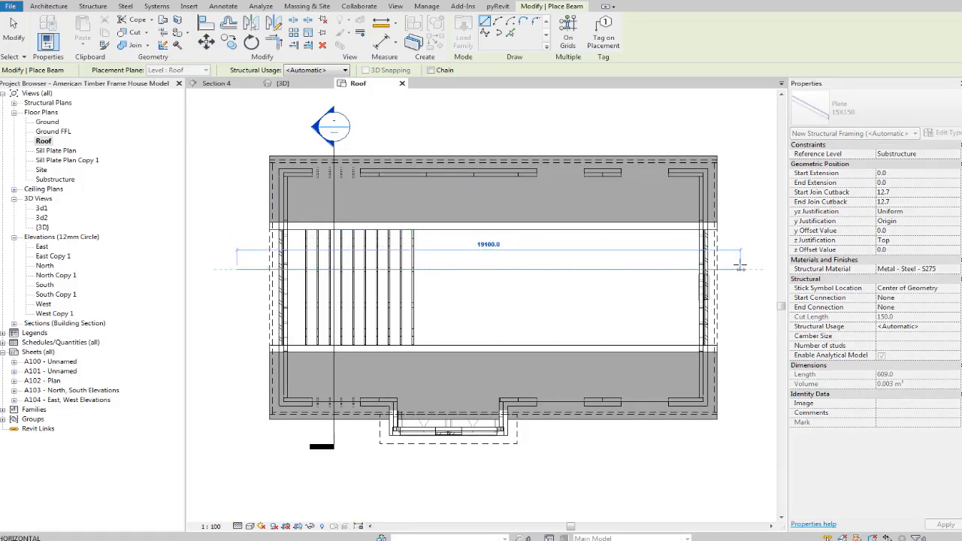
pyautogui.click(423, 274)
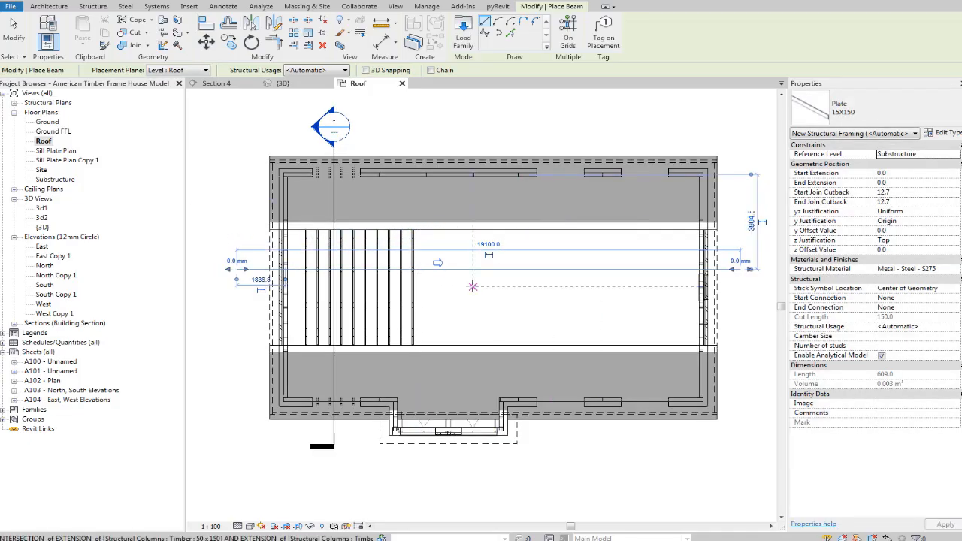
pyautogui.press('Escape')
pyautogui.press('Escape')
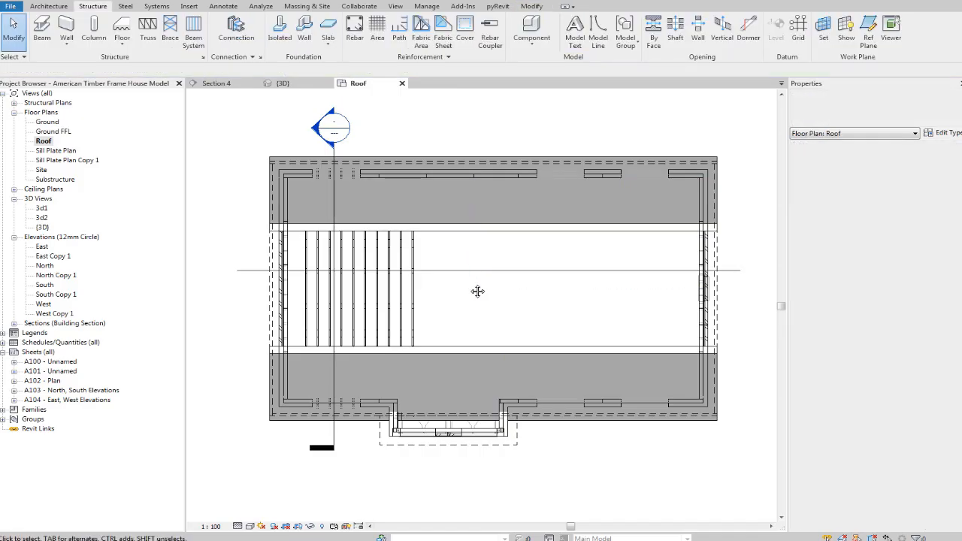
# Compare the Roof plan at Medium and Coarse detail levels, ending on Fine.
pyautogui.click(237, 526)
pyautogui.click(259, 503)
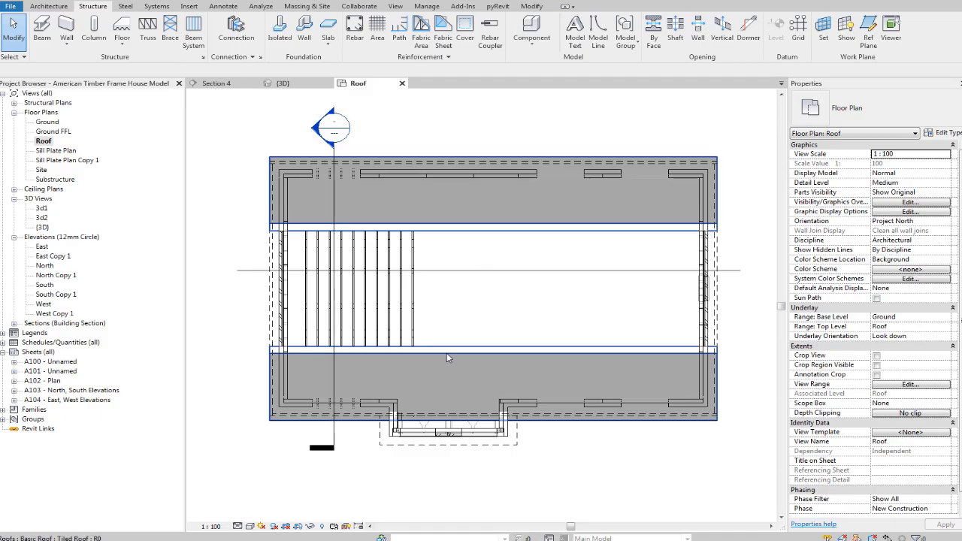
pyautogui.click(237, 527)
pyautogui.click(256, 495)
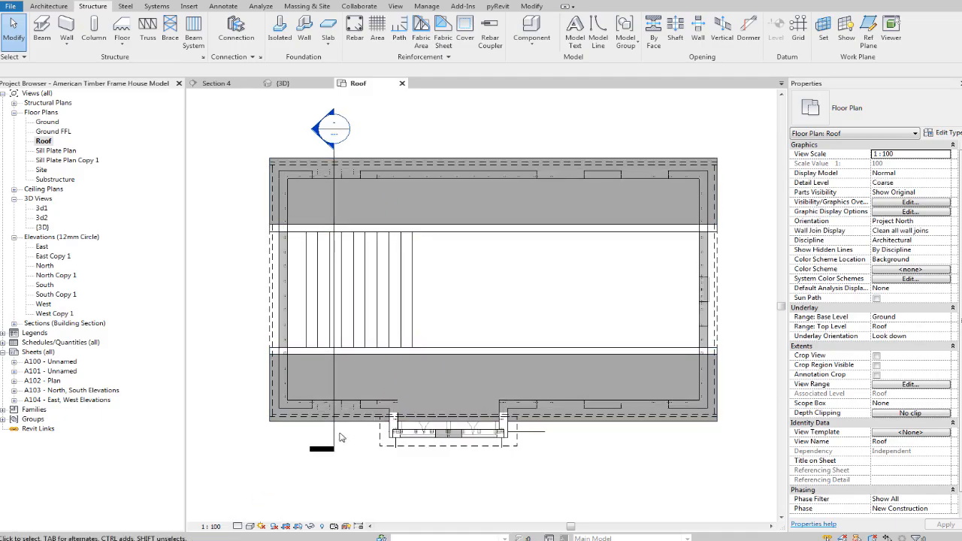
pyautogui.click(237, 526)
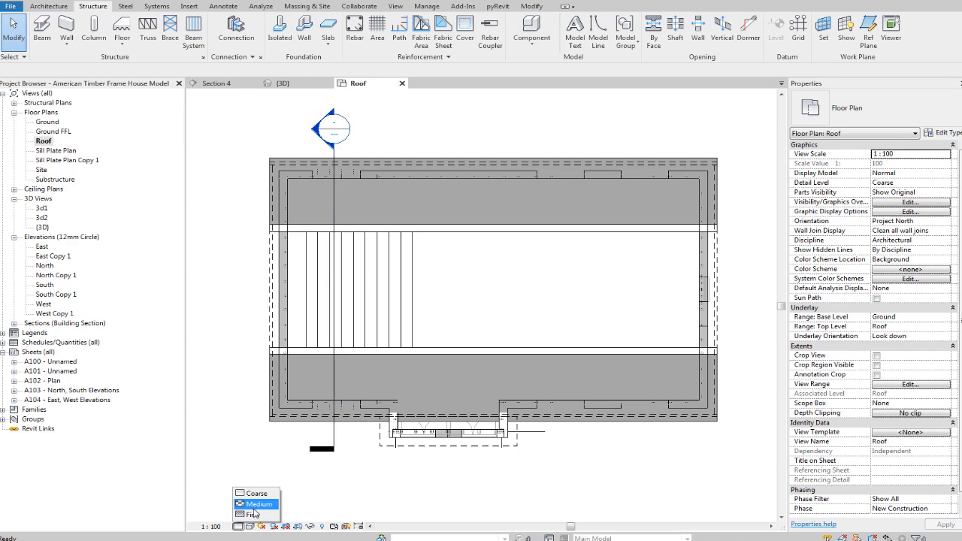
pyautogui.click(255, 515)
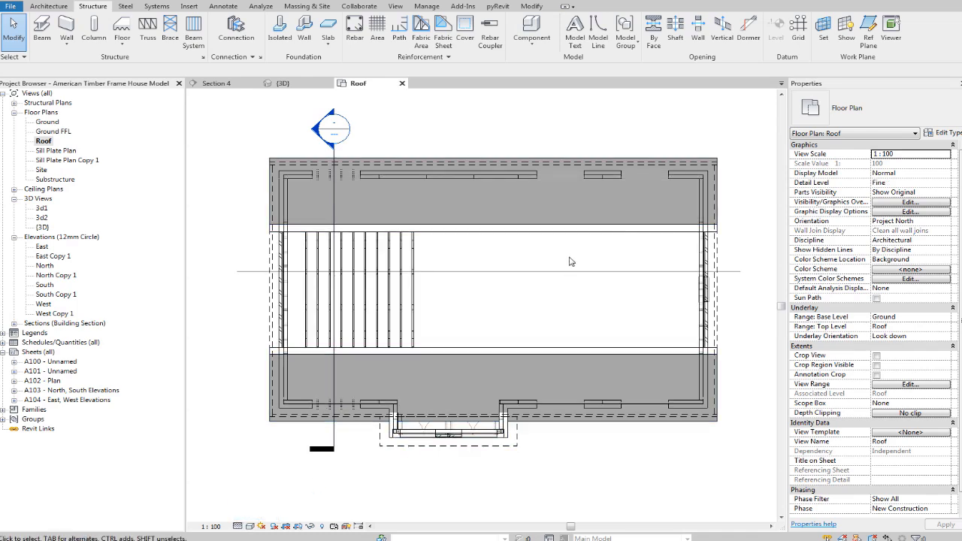
# Return to the 3D view and examine the height of the new plate relative to the truss bottom chords.
pyautogui.click(280, 87)
pyautogui.keyDown('shift'); pyautogui.moveTo(496, 259); pyautogui.dragTo(584, 353, button='middle'); pyautogui.keyUp('shift')
pyautogui.scroll(8, 601, 359)
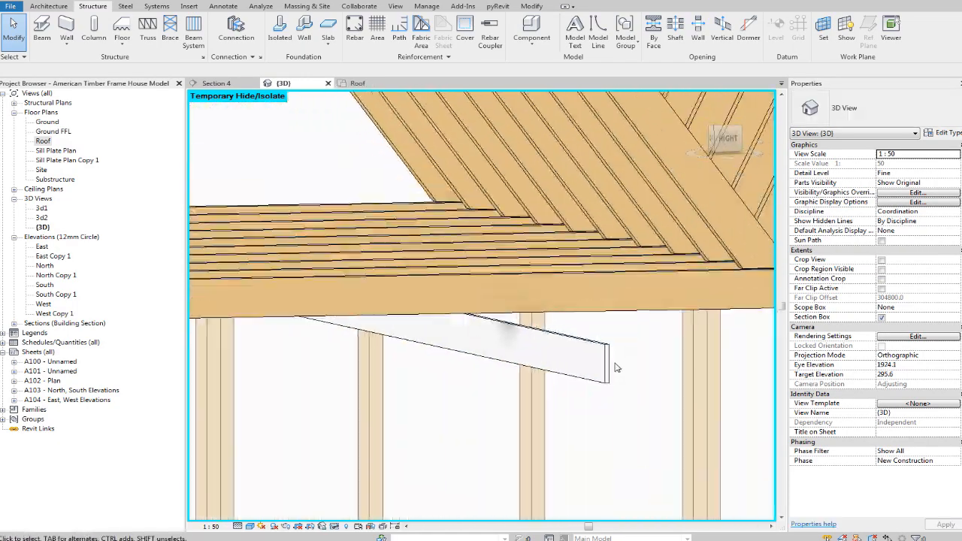
pyautogui.scroll(-5, 617, 366)
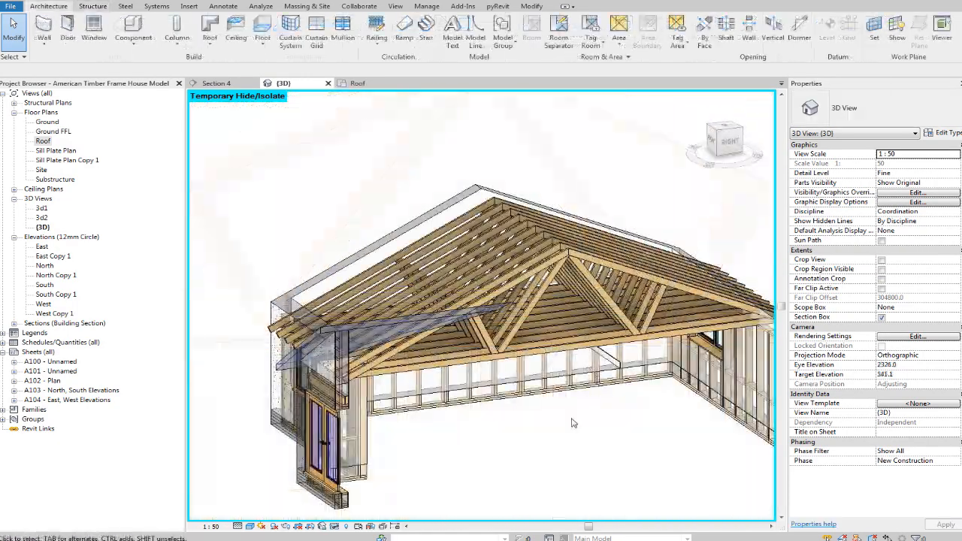
pyautogui.scroll(2, 573, 423)
pyautogui.moveTo(716, 378); pyautogui.dragTo(589, 327, button='middle')
pyautogui.scroll(-1, 507, 325)
pyautogui.scroll(5, 519, 327)
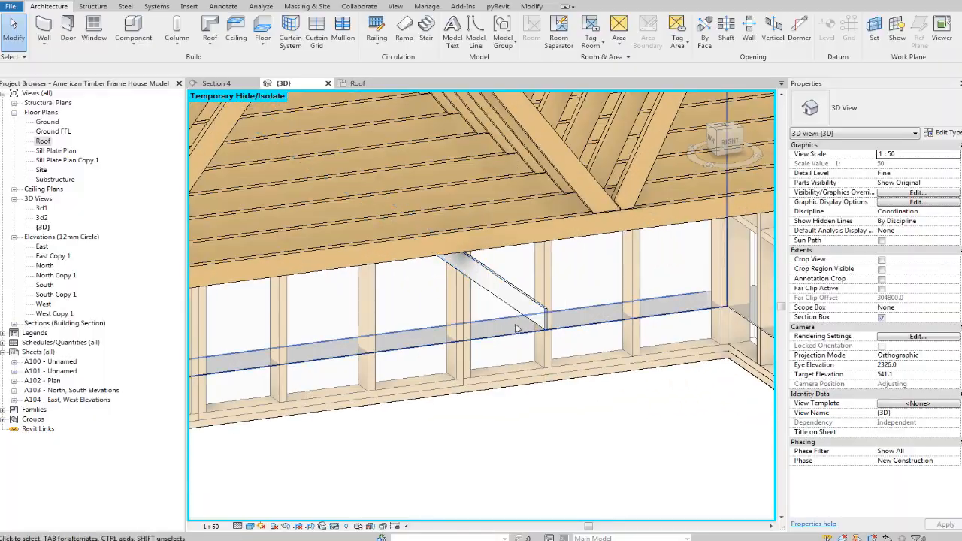
pyautogui.keyDown('shift'); pyautogui.moveTo(516, 328); pyautogui.dragTo(553, 322, button='middle'); pyautogui.keyUp('shift')
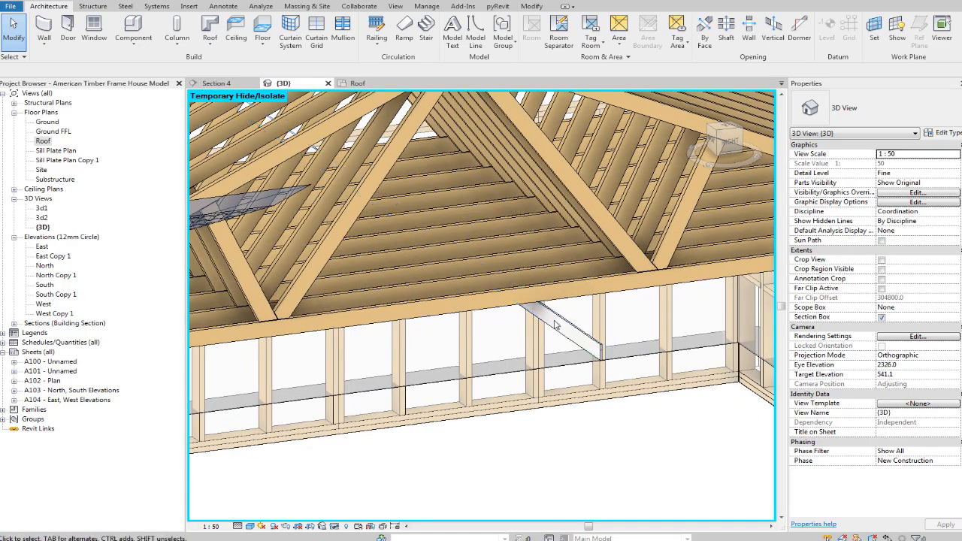
pyautogui.keyDown('shift'); pyautogui.moveTo(518, 264); pyautogui.dragTo(519, 263, button='middle'); pyautogui.keyUp('shift')
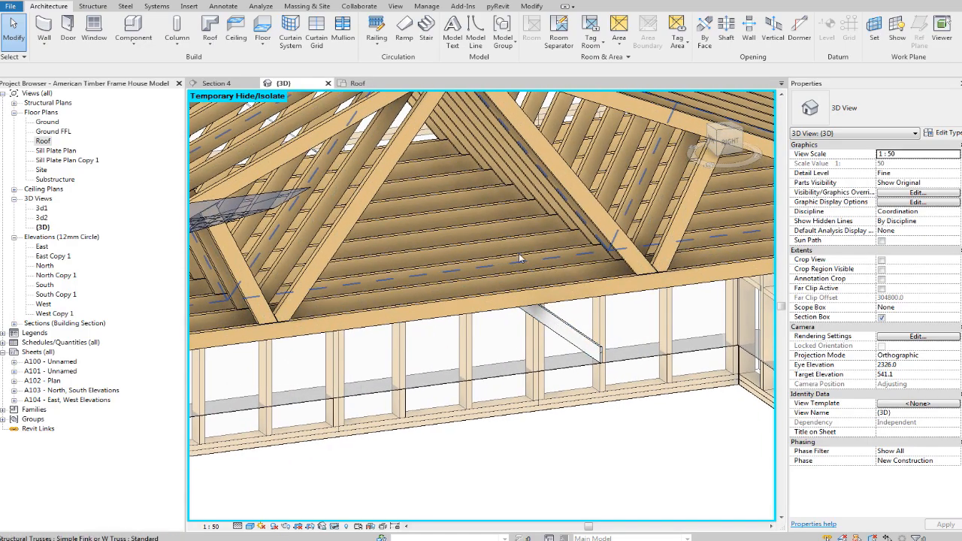
# Set the work plane by picking the top face of the front truss's bottom chord, and show the work plane.
pyautogui.click(872, 27)
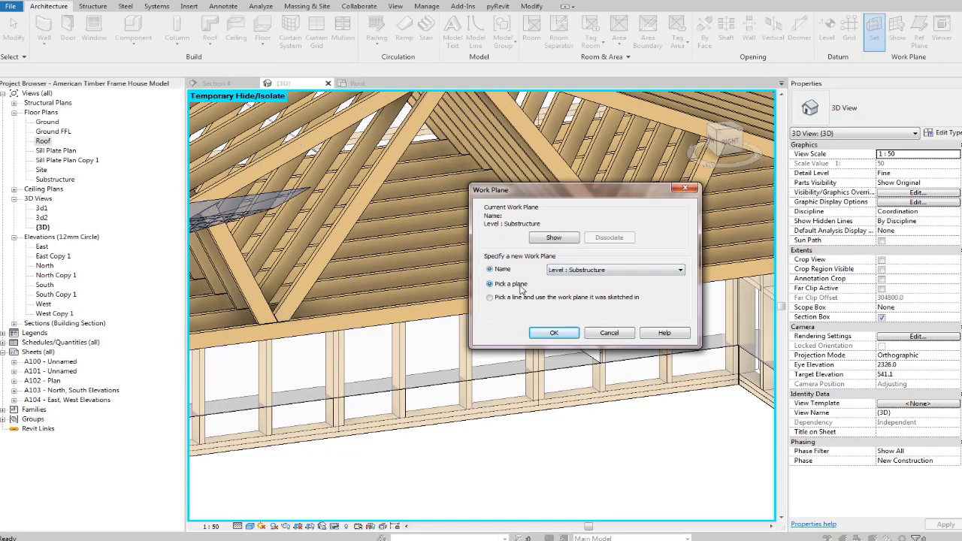
pyautogui.click(553, 333)
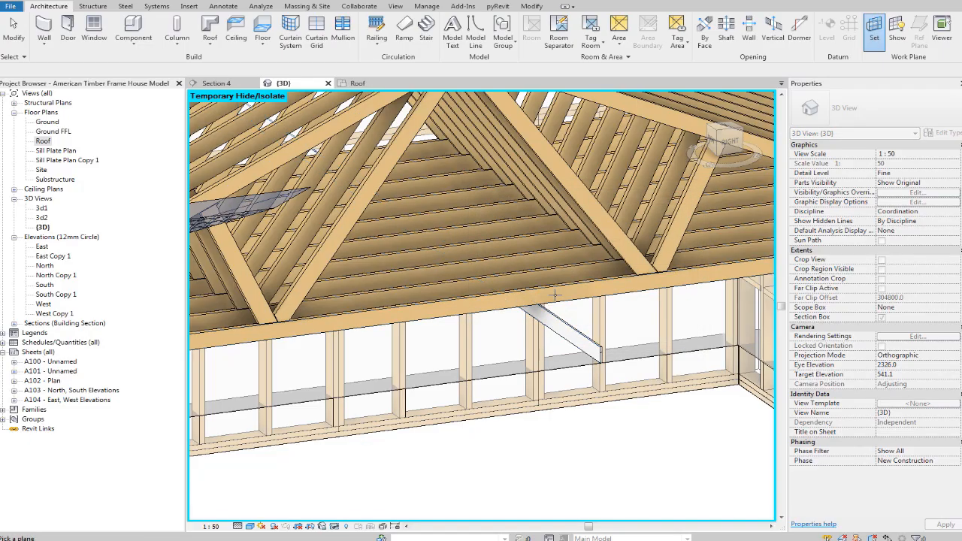
pyautogui.scroll(5, 555, 294)
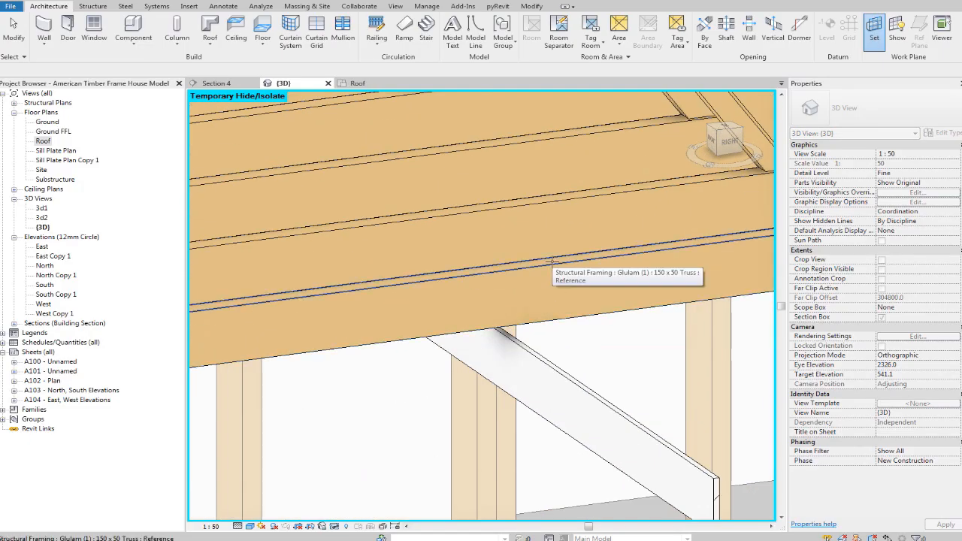
pyautogui.click(552, 263)
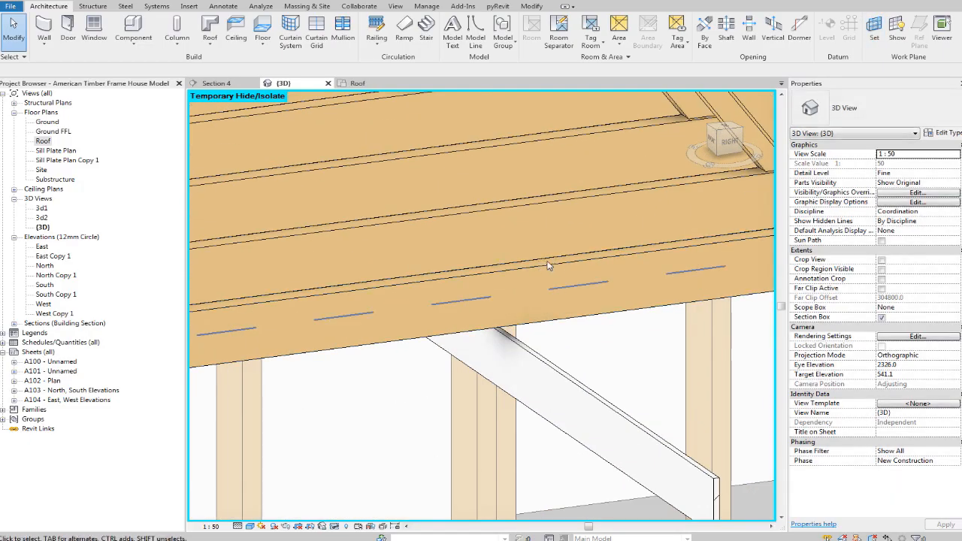
pyautogui.scroll(-3, 556, 263)
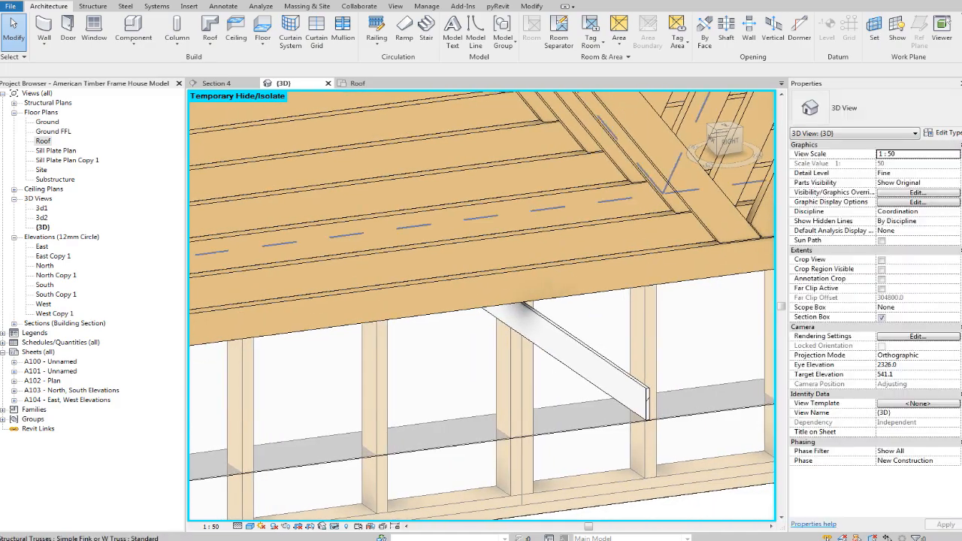
pyautogui.click(897, 36)
pyautogui.scroll(-8, 504, 341)
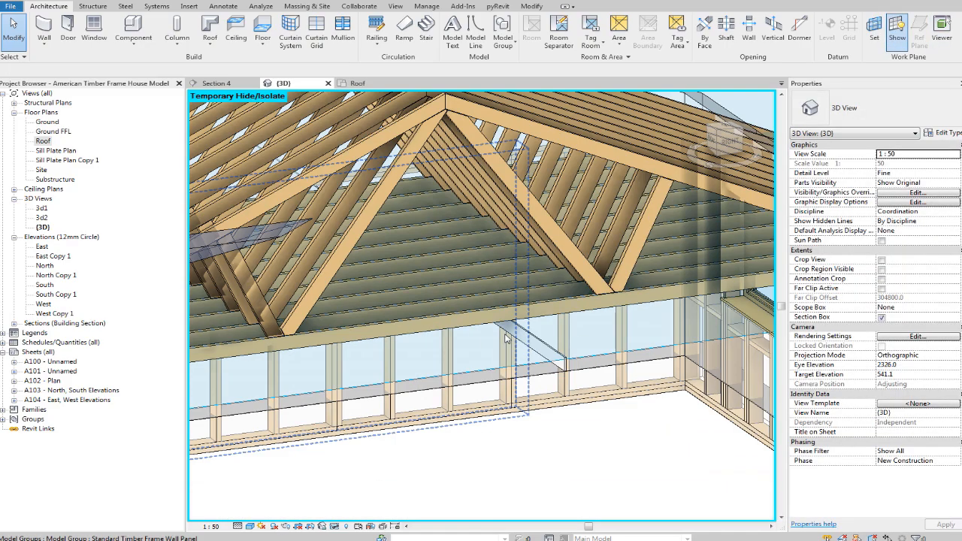
pyautogui.keyDown('shift'); pyautogui.moveTo(511, 420); pyautogui.dragTo(546, 381, button='middle'); pyautogui.keyUp('shift')
pyautogui.scroll(5, 571, 409)
pyautogui.scroll(5, 581, 429)
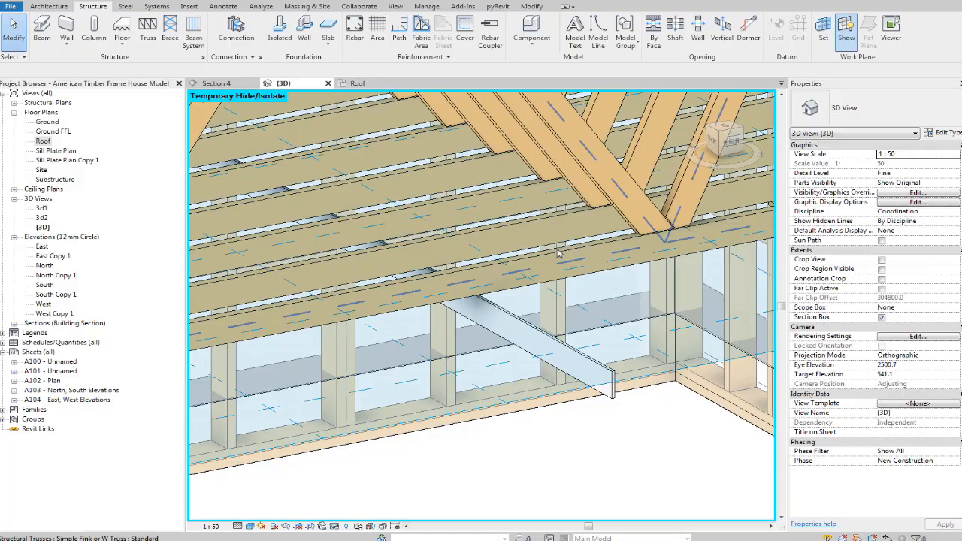
# Pick the same bottom chord's top face again as the work plane, using the Pick a plane option.
pyautogui.click(821, 37)
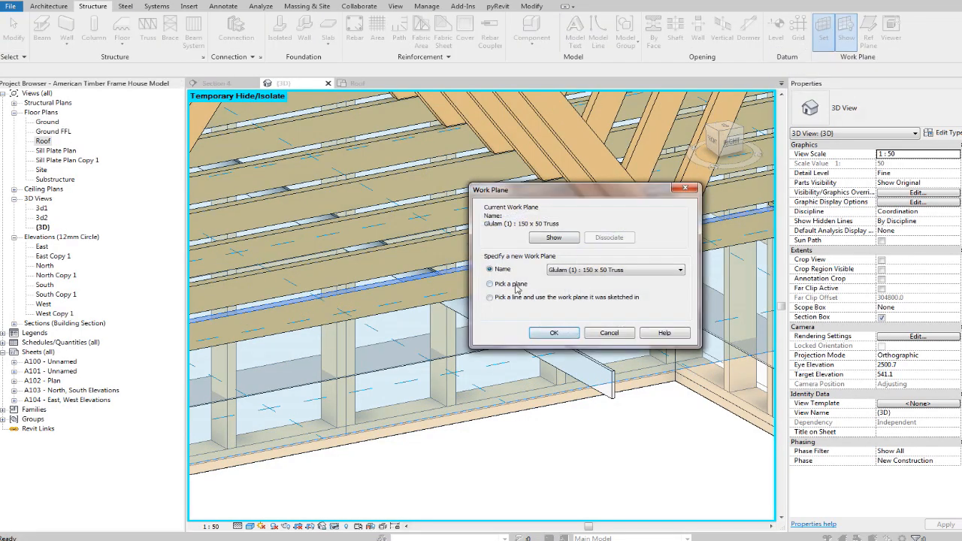
pyautogui.click(571, 338)
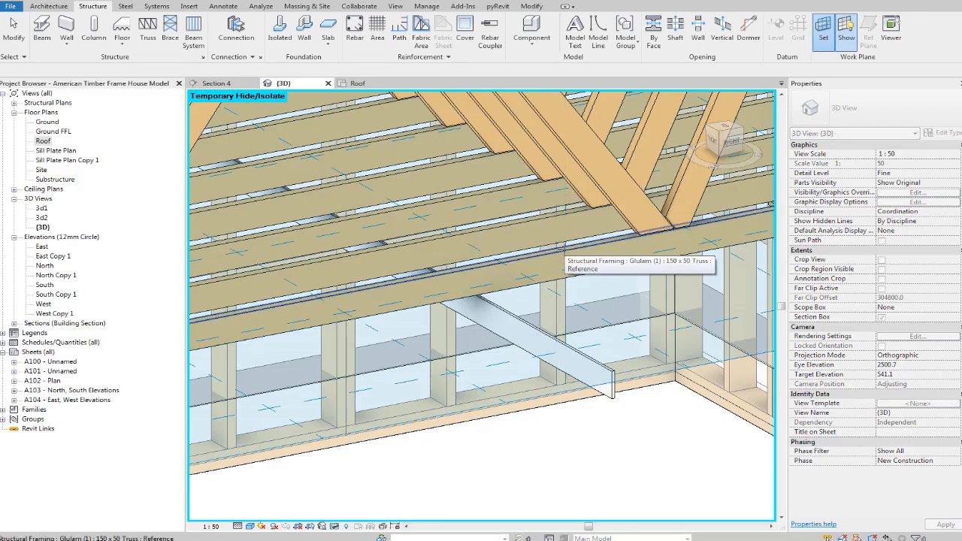
pyautogui.click(564, 249)
pyautogui.scroll(-1, 581, 396)
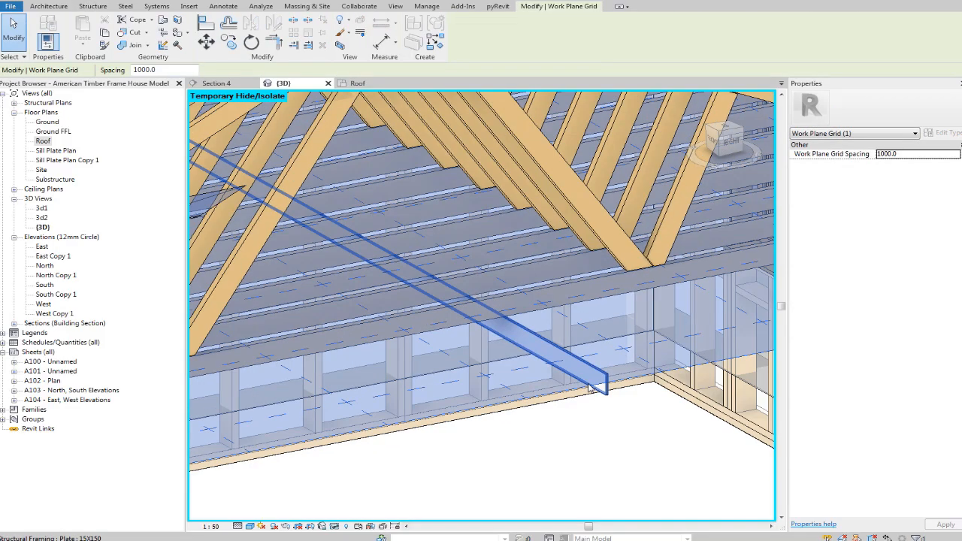
pyautogui.click(602, 434)
# Rehost the 15X150 plate onto the Glulam bottom chord's work plane with Pick New.
pyautogui.scroll(3, 590, 350)
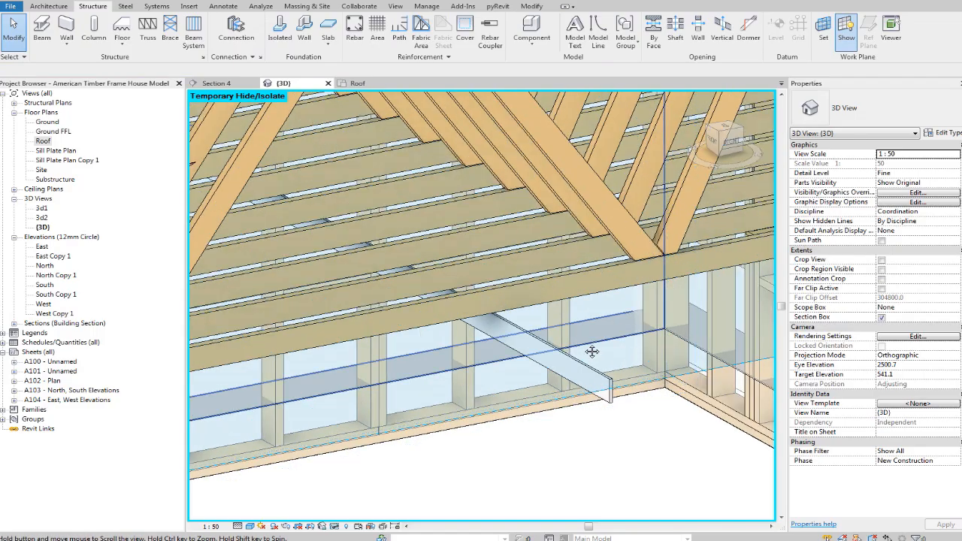
pyautogui.click(523, 336)
pyautogui.click(697, 34)
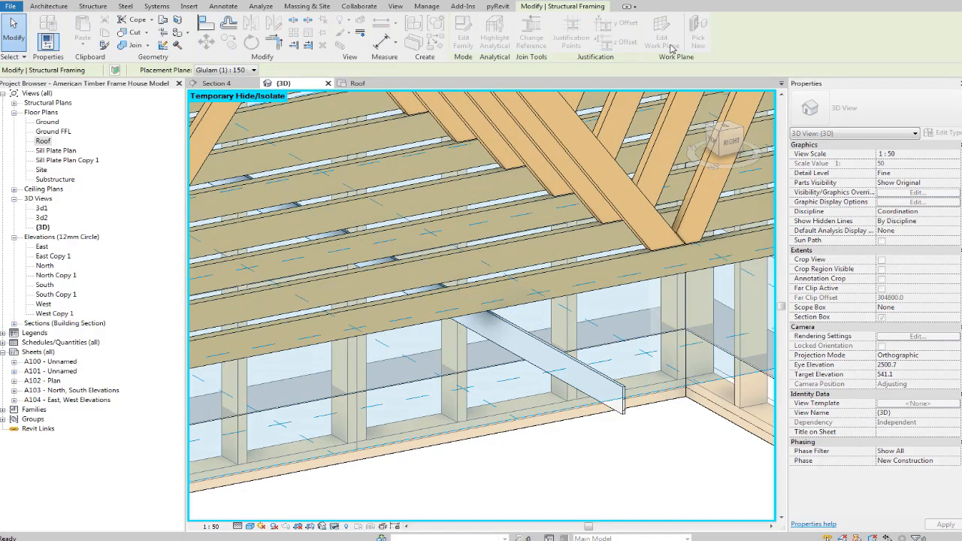
pyautogui.click(511, 225)
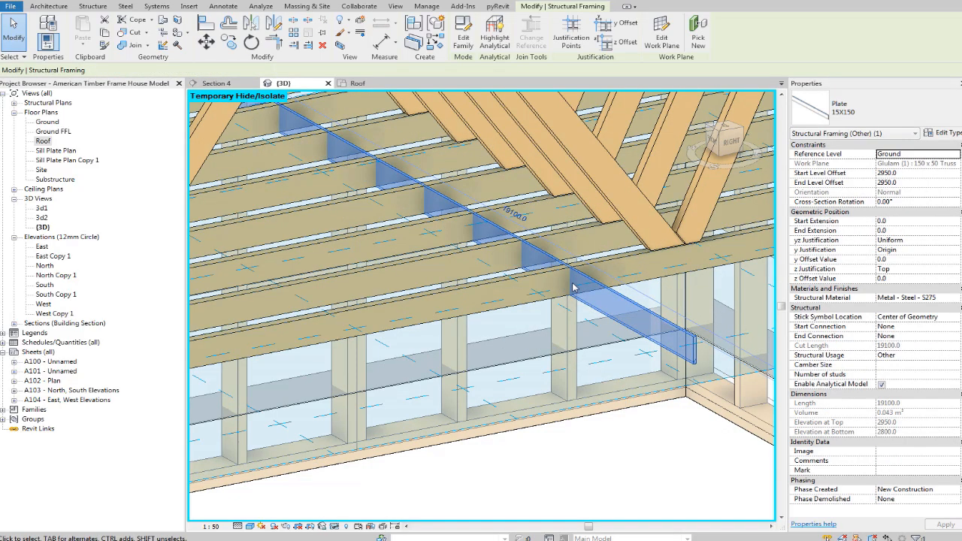
pyautogui.press('Escape')
# Select the rehosted plate and check its position across the truss bottom chords.
pyautogui.keyDown('shift'); pyautogui.moveTo(572, 299); pyautogui.dragTo(607, 286, button='middle'); pyautogui.keyUp('shift')
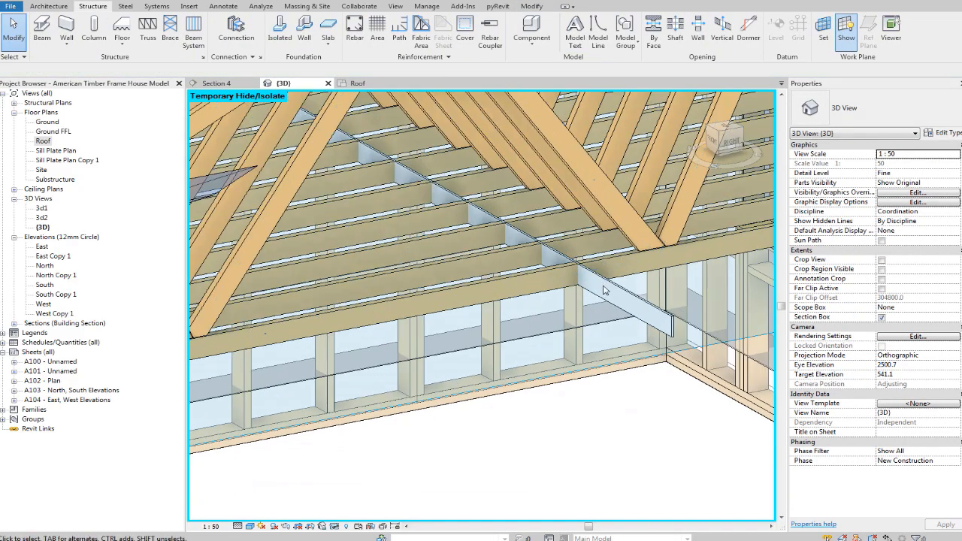
pyautogui.click(607, 286)
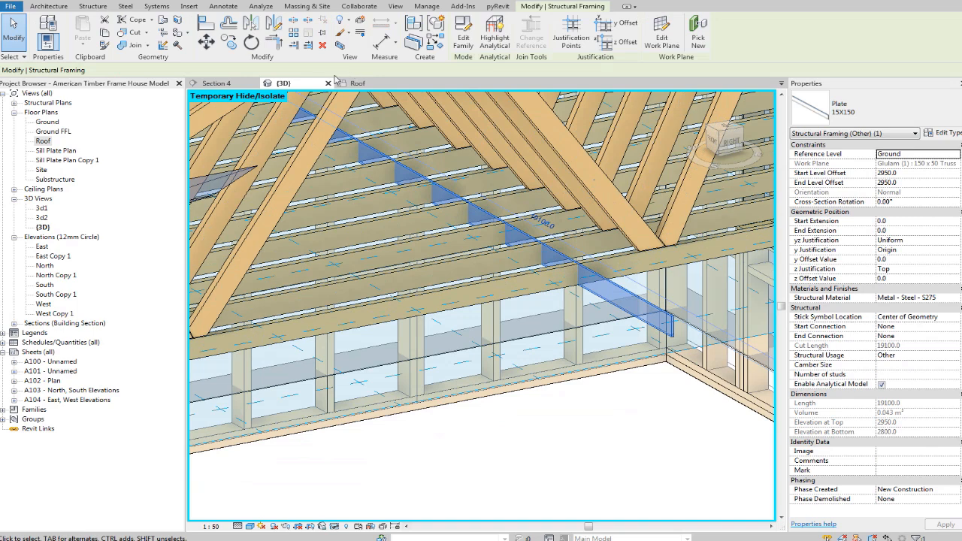
pyautogui.keyDown('shift'); pyautogui.moveTo(443, 309); pyautogui.dragTo(638, 336, button='middle'); pyautogui.keyUp('shift')
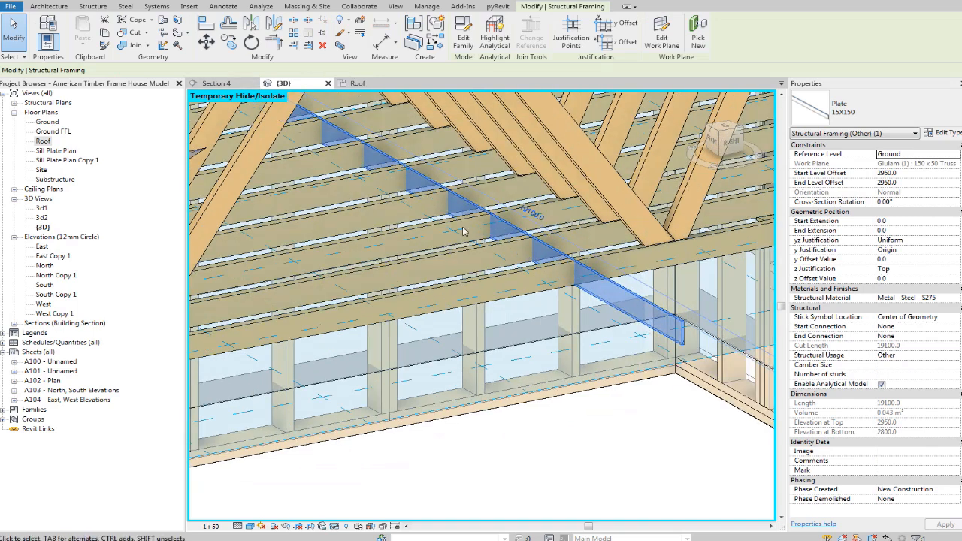
# In Section 4, measure the depth of the truss bottom chord at the plate with an aligned dimension, then cancel it.
pyautogui.click(230, 85)
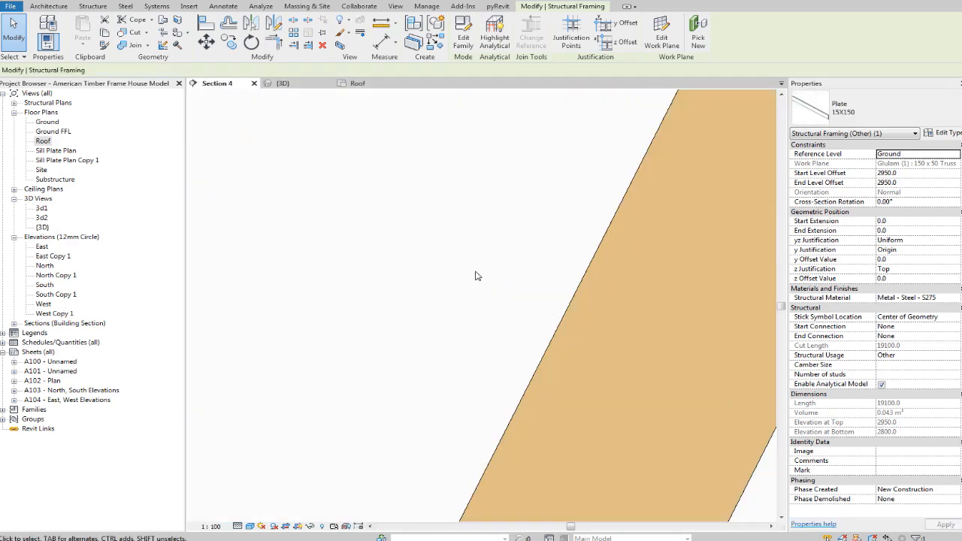
pyautogui.scroll(-9, 532, 308)
pyautogui.scroll(4, 423, 374)
pyautogui.scroll(4, 503, 357)
pyautogui.moveTo(507, 356); pyautogui.dragTo(541, 346, button='middle')
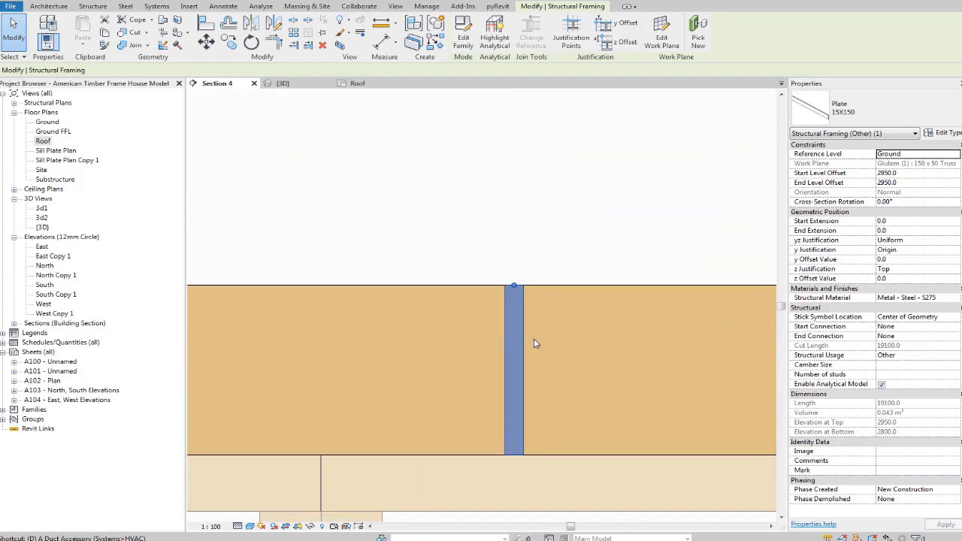
pyautogui.press('d')
pyautogui.press('i')
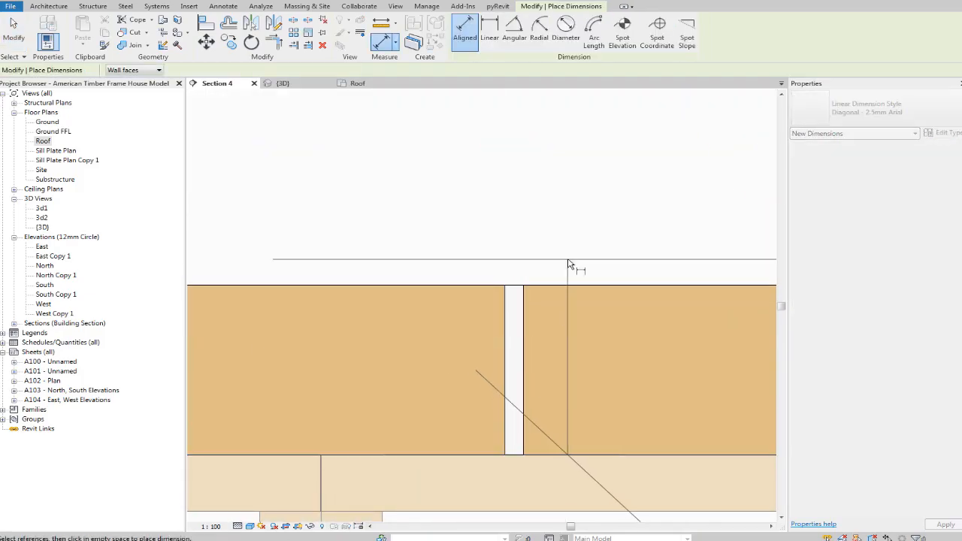
pyautogui.click(564, 284)
pyautogui.scroll(-2, 564, 275)
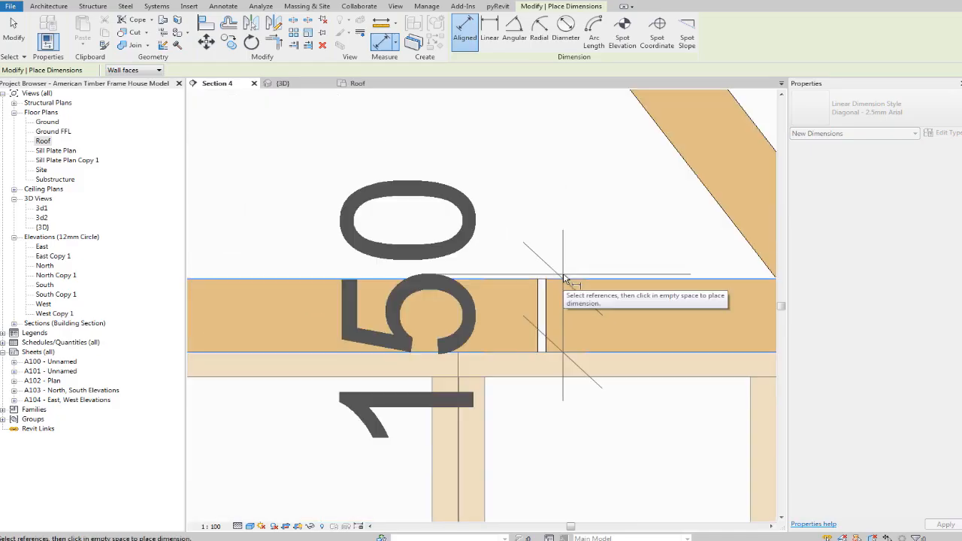
pyautogui.scroll(2, 564, 275)
pyautogui.press('Escape')
pyautogui.press('Escape')
# Set the 15X150 plate's Cross-Section Rotation to 90° so that it lies flat on the bottom chord.
pyautogui.click(524, 308)
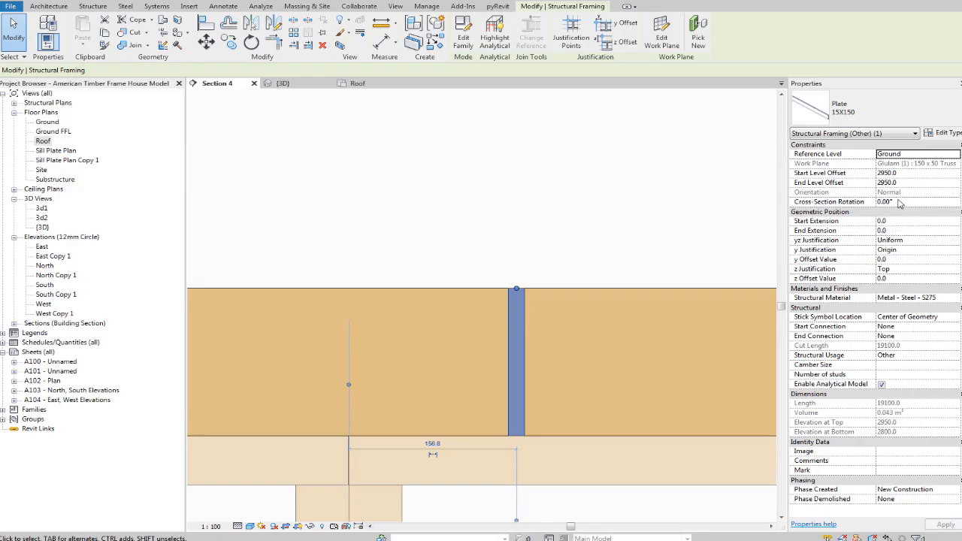
pyautogui.click(563, 157)
pyautogui.moveTo(472, 178); pyautogui.dragTo(557, 230, button='middle')
pyautogui.scroll(-2, 683, 218)
pyautogui.scroll(3, 566, 271)
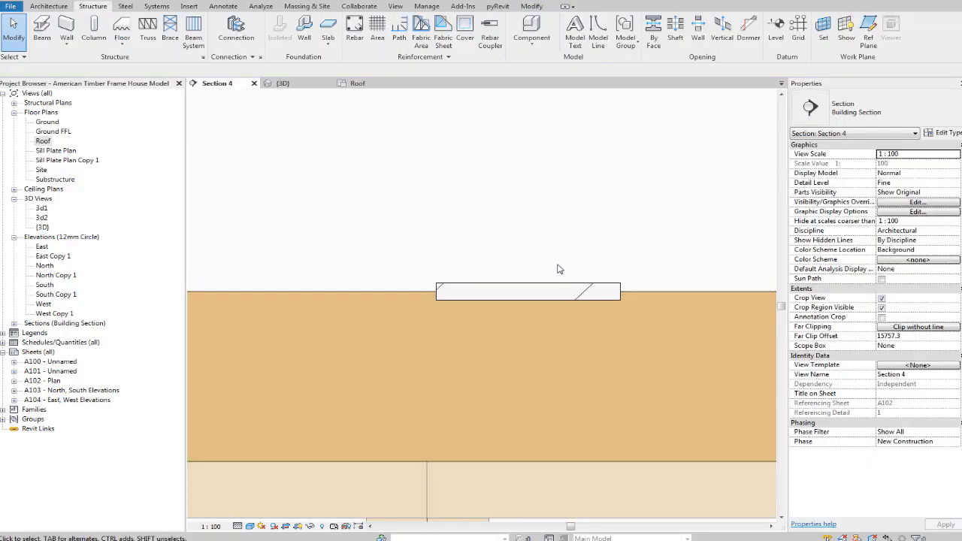
# Measure the distance from the bottom chord's top edge to the plate's lower edge with an aligned dimension, without placing it.
pyautogui.press('i')
pyautogui.scroll(3, 635, 299)
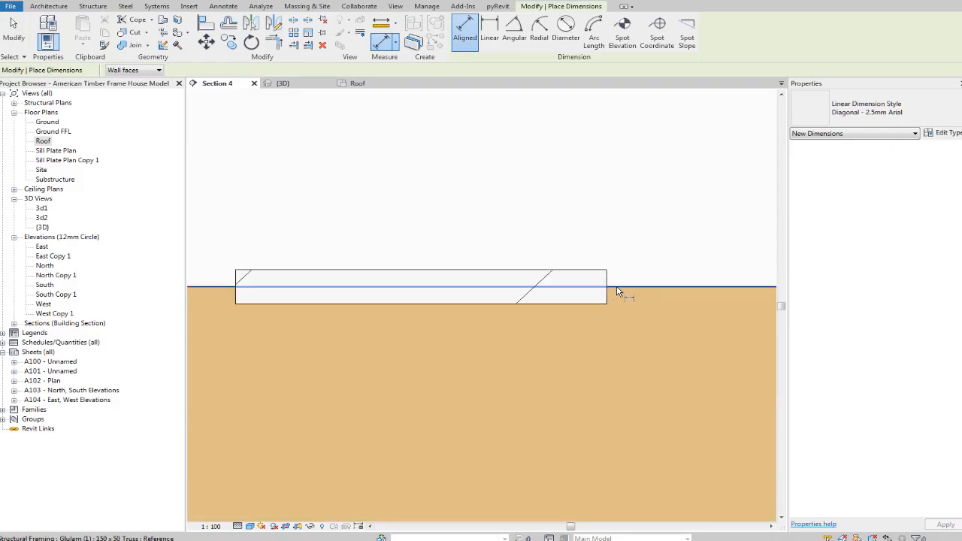
pyautogui.scroll(-2, 612, 292)
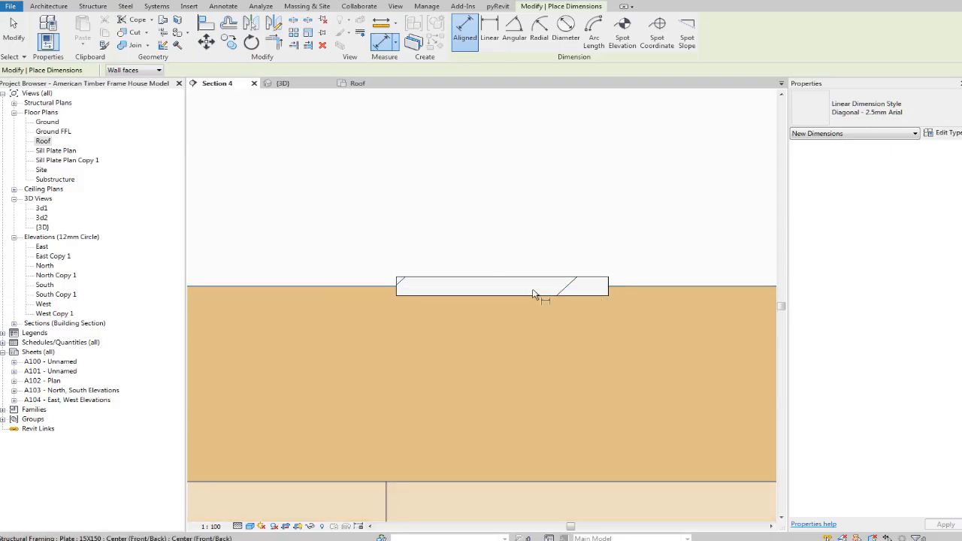
pyautogui.click(495, 299)
pyautogui.scroll(-2, 536, 257)
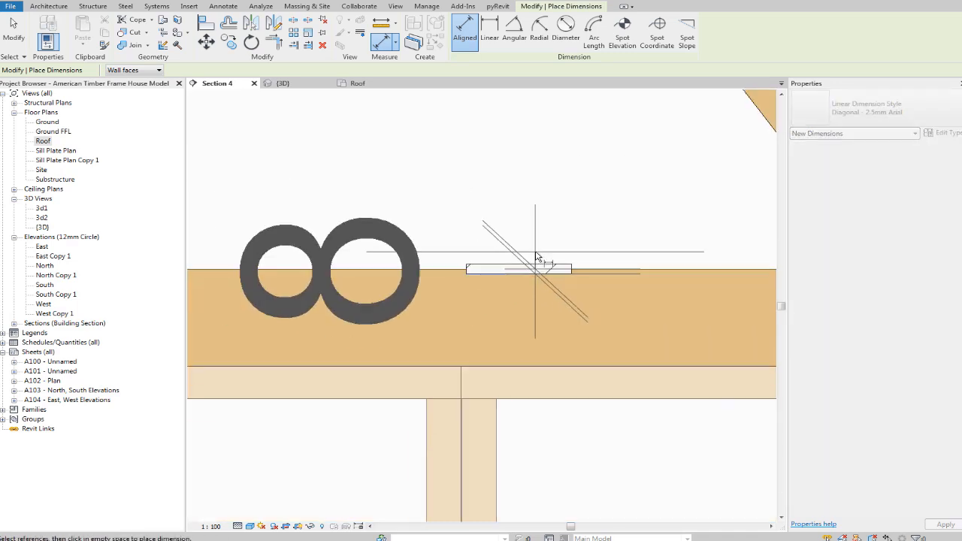
pyautogui.scroll(-2, 536, 257)
pyautogui.scroll(4, 535, 257)
pyautogui.press('Escape')
pyautogui.press('Escape')
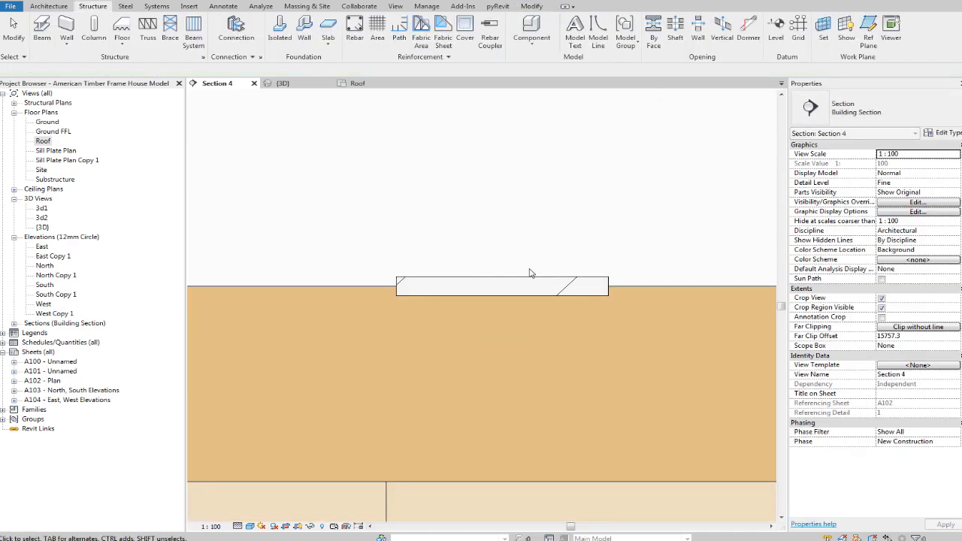
# Set the flat plate's y Offset Value to -8 to raise it above the bottom chord.
pyautogui.click(528, 282)
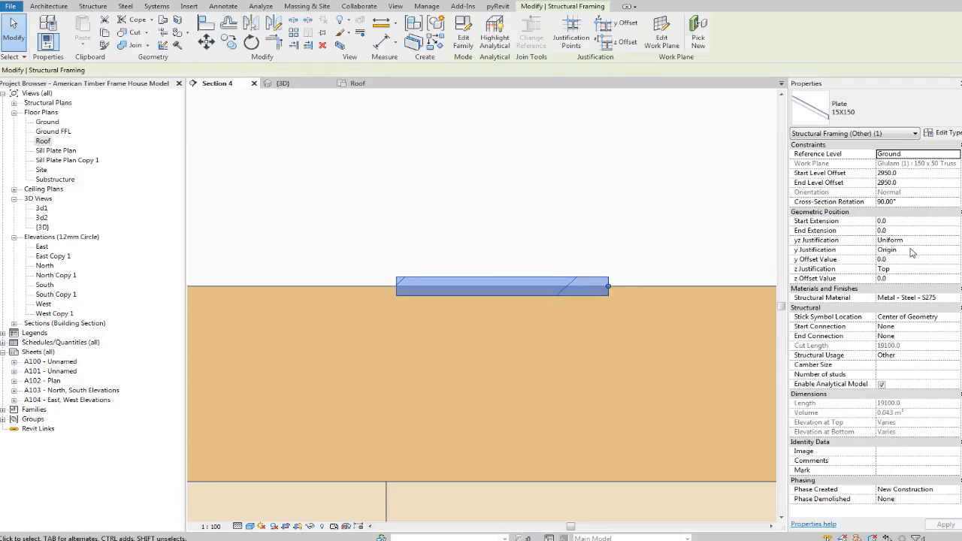
pyautogui.click(904, 259)
pyautogui.write('0')
pyautogui.click(908, 279)
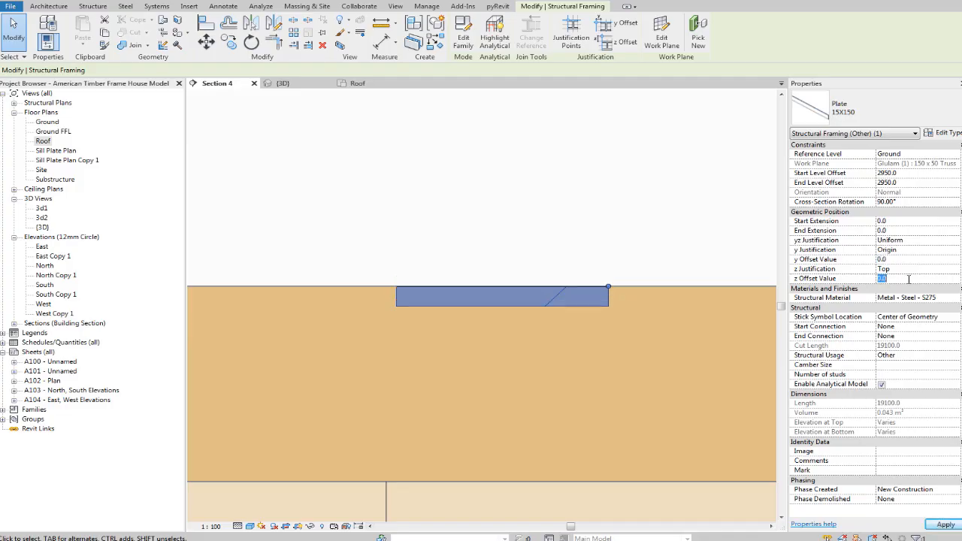
pyautogui.click(926, 259)
pyautogui.press('Return')
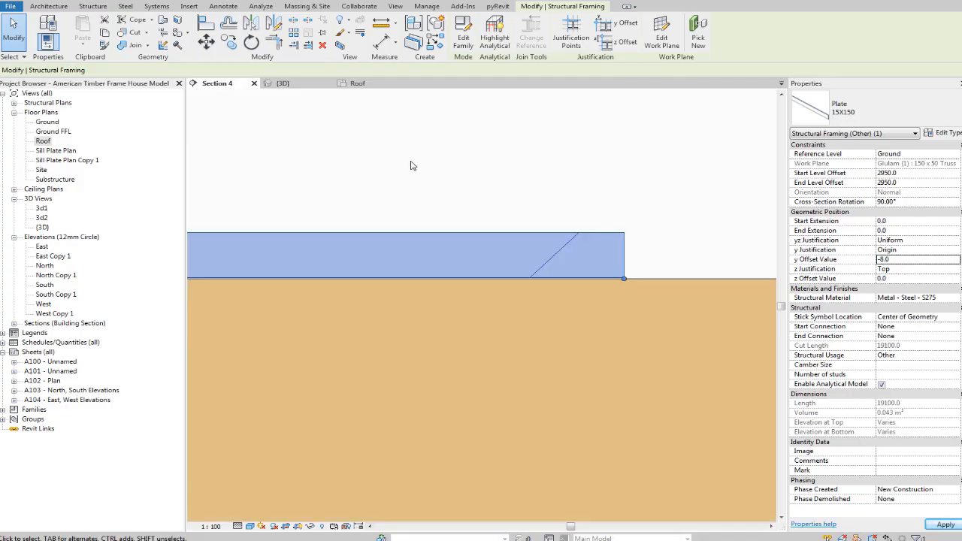
pyautogui.press('Escape')
# Measure the gap between the plate's underside and the bottom chord's top edge with an aligned dimension, without placing it.
pyautogui.scroll(3, 655, 281)
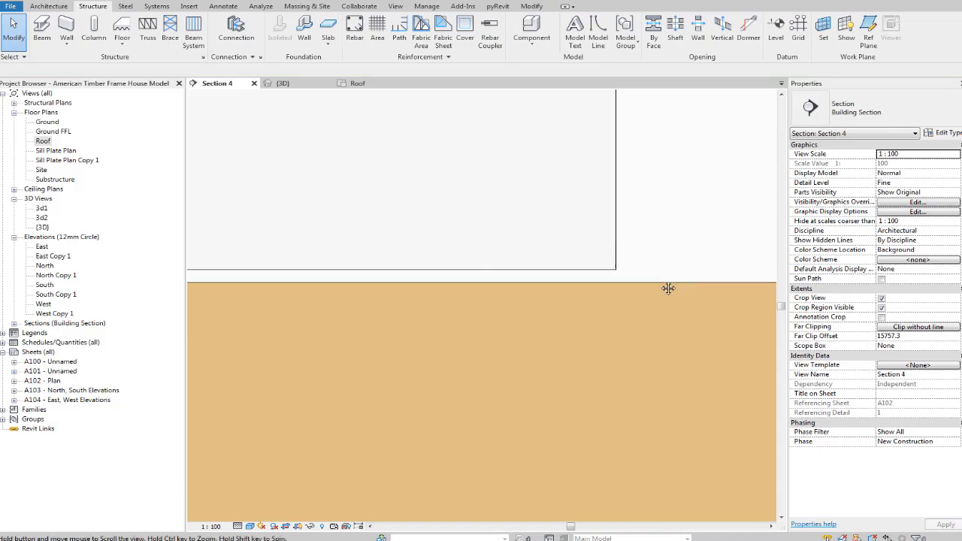
pyautogui.press('d')
pyautogui.press('i')
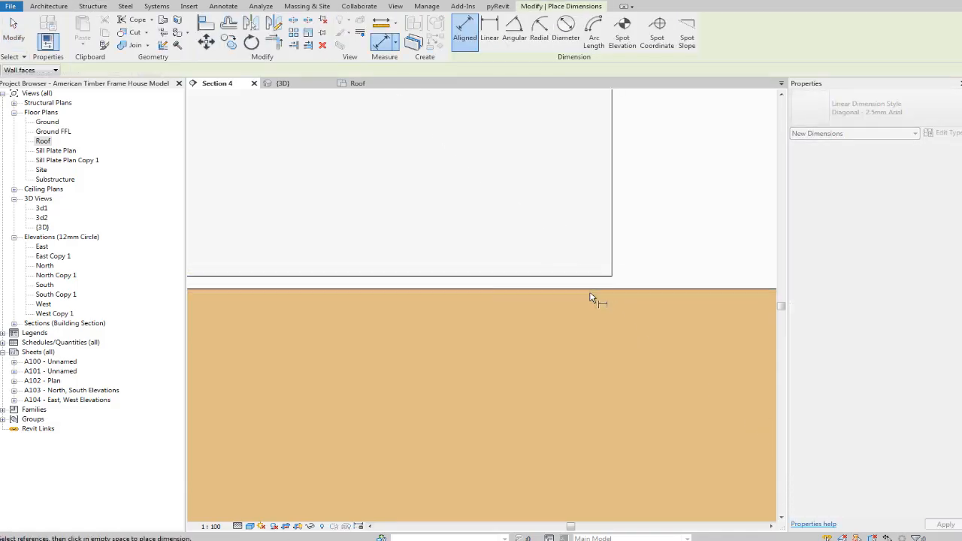
pyautogui.scroll(-1, 594, 282)
pyautogui.scroll(4, 590, 278)
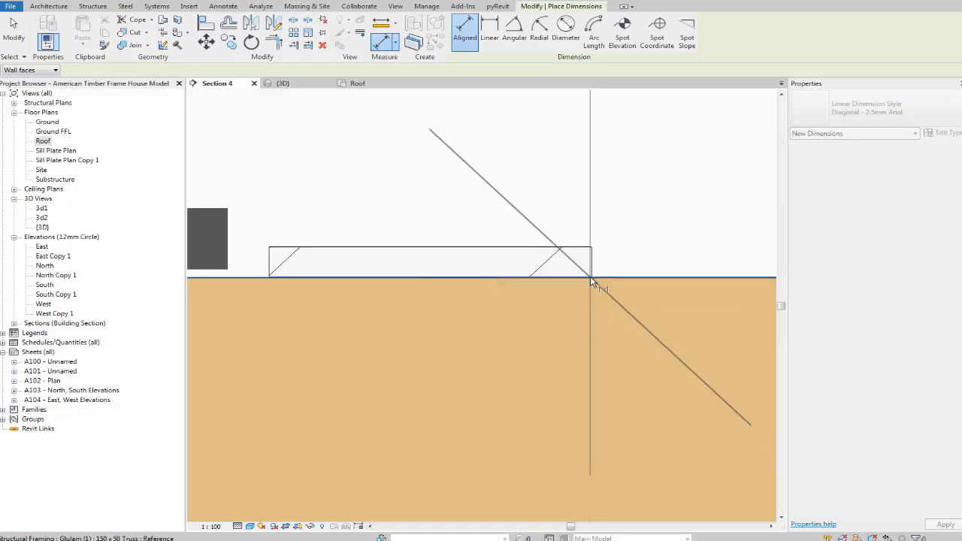
pyautogui.scroll(1, 594, 273)
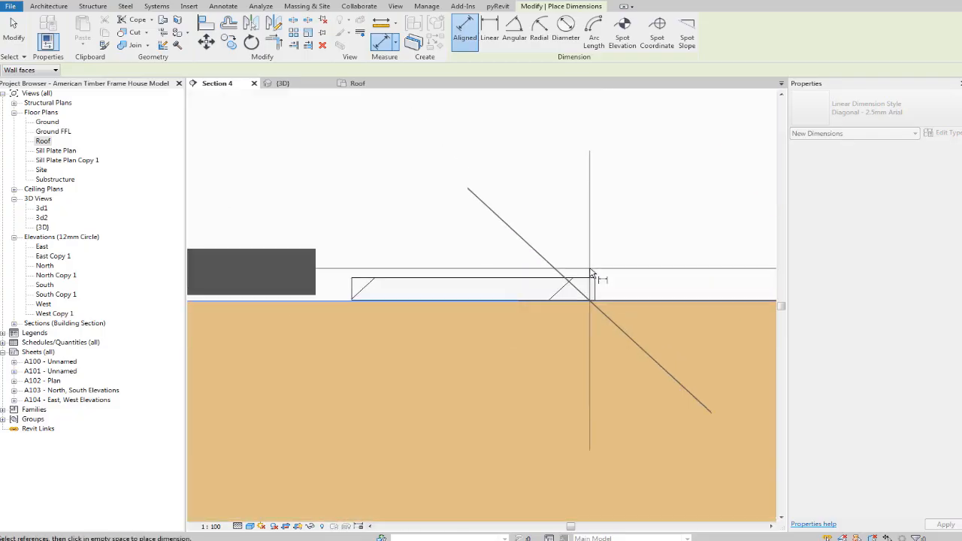
pyautogui.scroll(-5, 595, 274)
pyautogui.press('Escape')
pyautogui.press('Escape')
# Set the plate's y Offset Value to -7.5 so that it rests on the bottom chord's top edge.
pyautogui.click(616, 264)
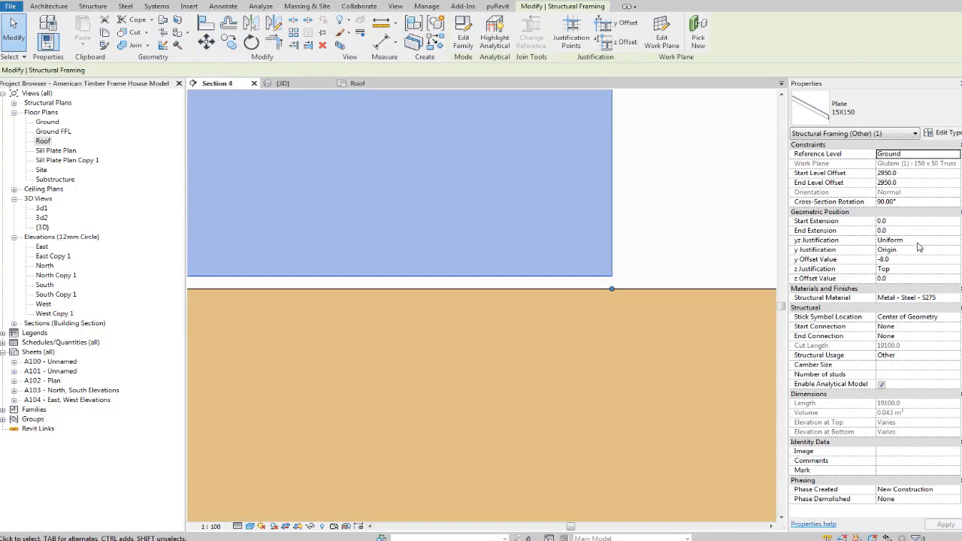
pyautogui.click(904, 259)
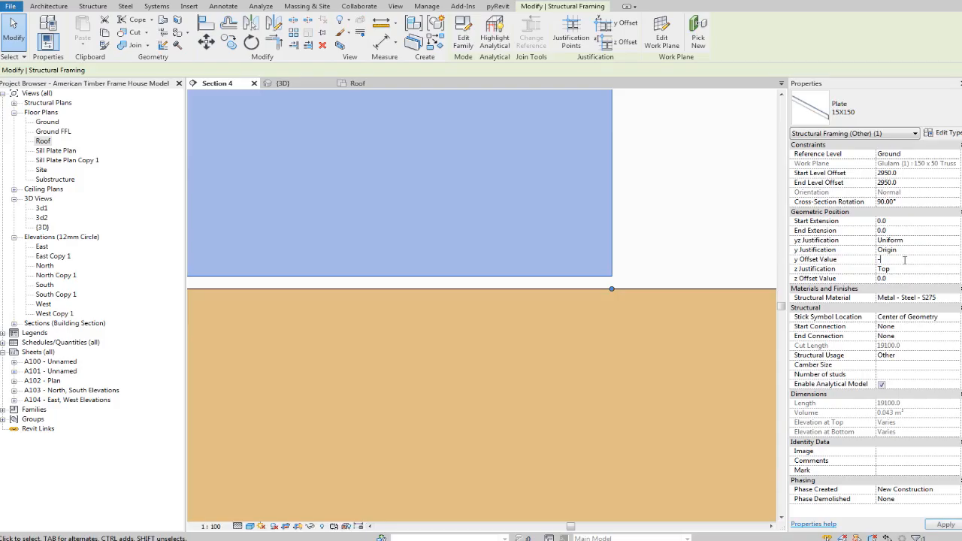
pyautogui.press('Return')
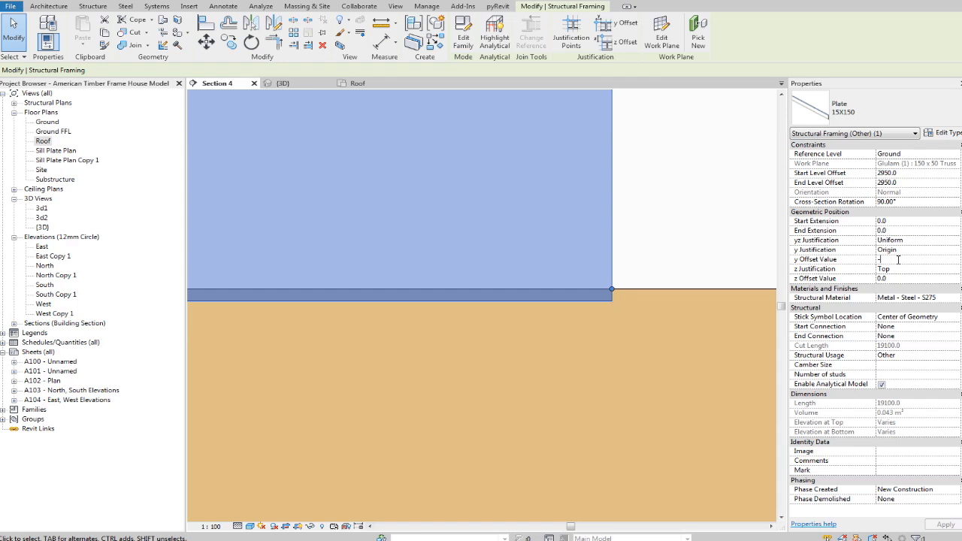
pyautogui.click(693, 229)
# Change the plate resting on the bottom chord to the Glulam (1) 150 x 50 type.
pyautogui.scroll(-10, 692, 228)
pyautogui.scroll(-6, 686, 244)
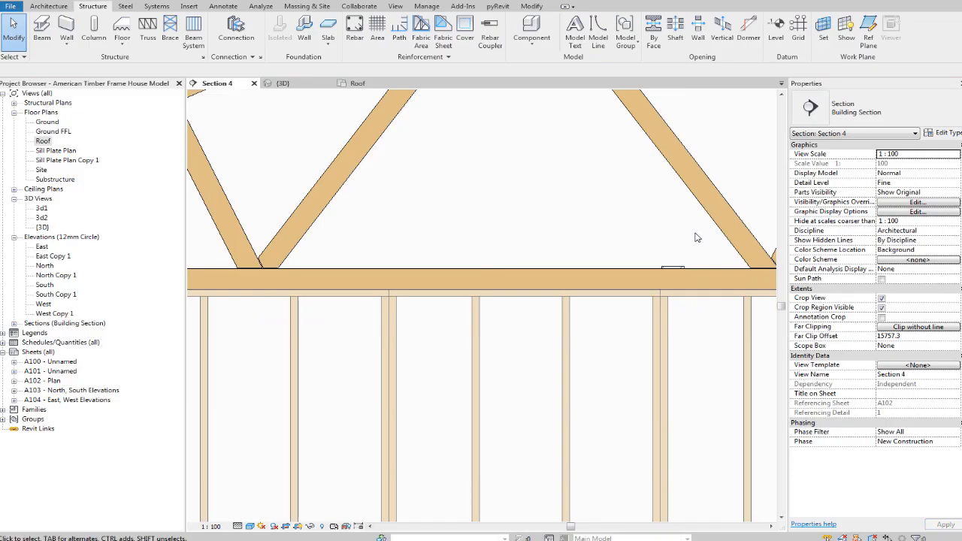
pyautogui.scroll(-3, 696, 238)
pyautogui.scroll(12, 674, 318)
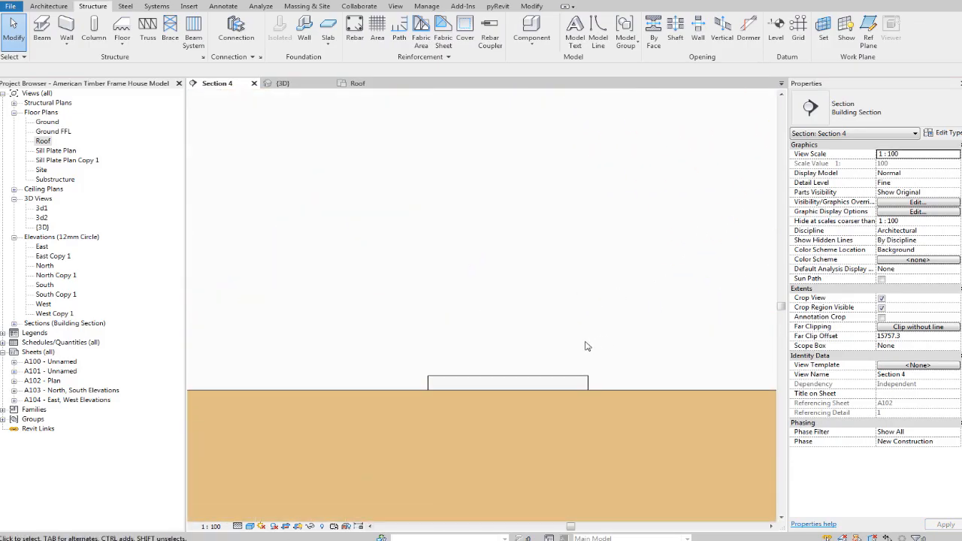
pyautogui.click(553, 375)
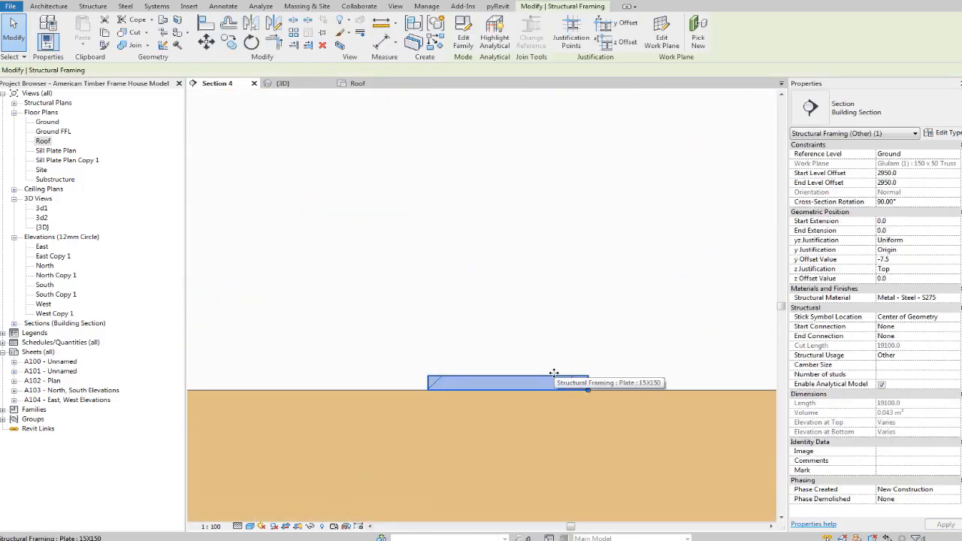
pyautogui.click(883, 113)
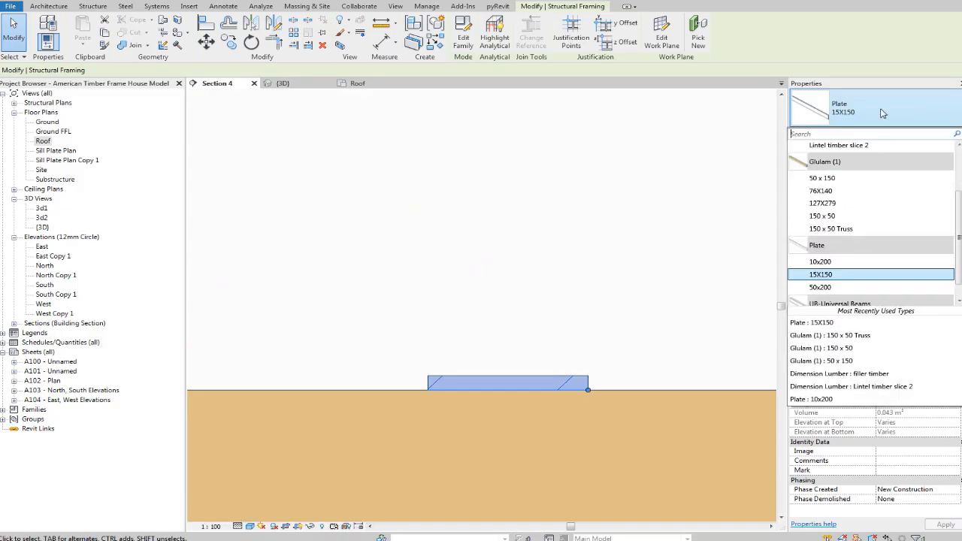
pyautogui.moveTo(865, 220)
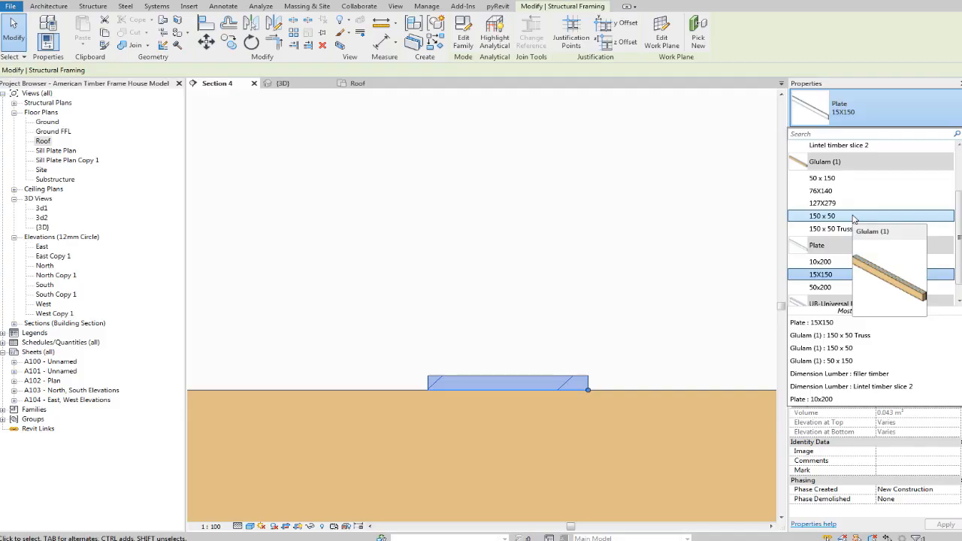
pyautogui.click(850, 219)
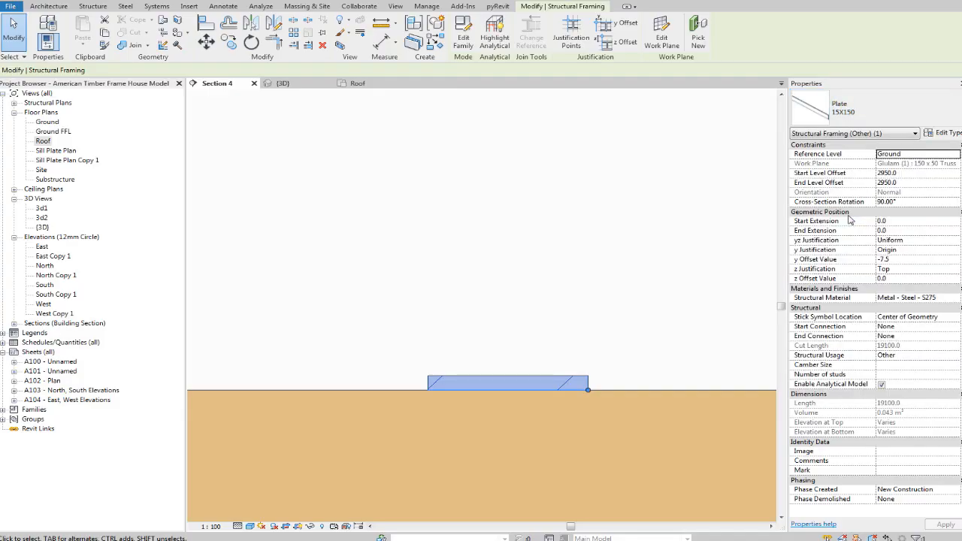
pyautogui.click(623, 263)
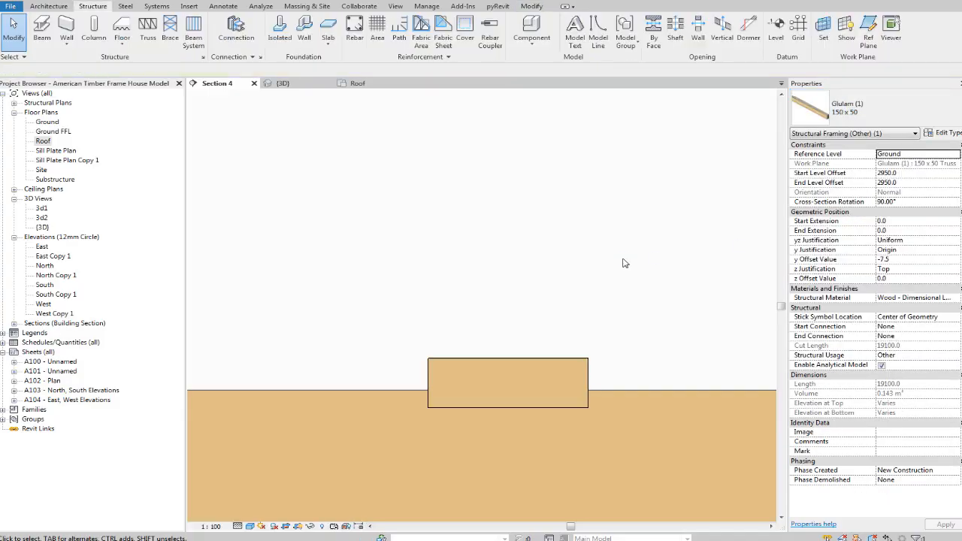
# Duplicate the bracing beam's type as 200 x 50, set its d dimension to 200, and apply it to the beam.
pyautogui.click(589, 350)
pyautogui.moveTo(730, 353); pyautogui.dragTo(728, 353, button='middle')
pyautogui.click(951, 135)
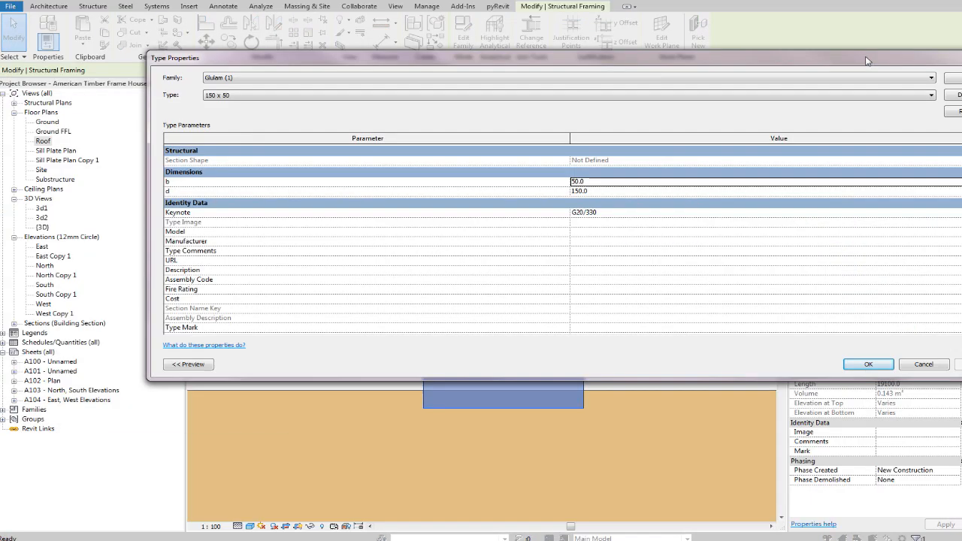
pyautogui.moveTo(836, 23); pyautogui.dragTo(832, 93)
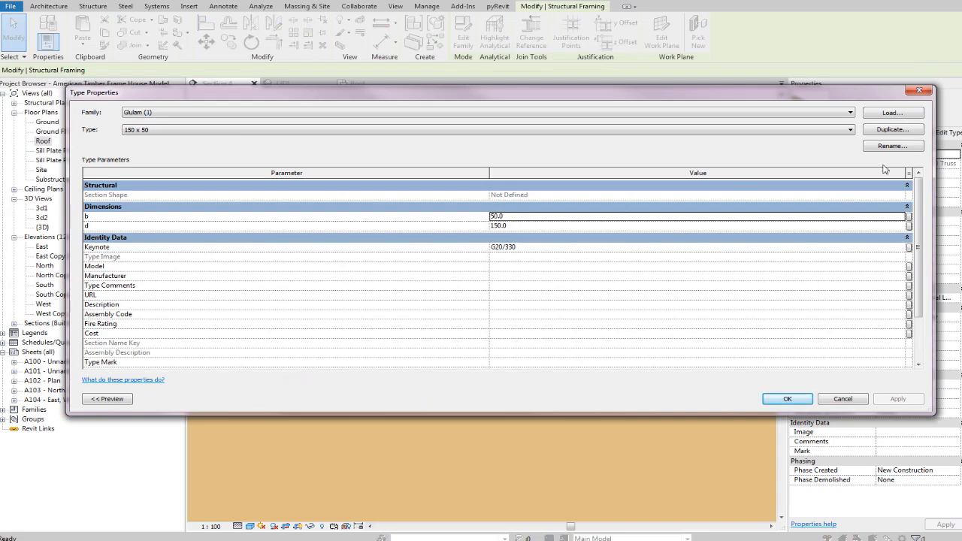
pyautogui.click(915, 129)
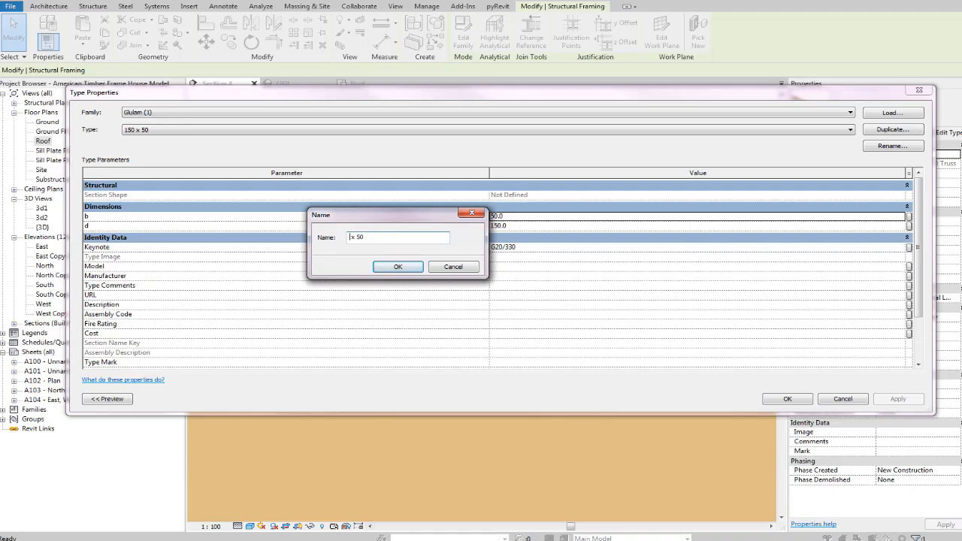
pyautogui.click(399, 267)
pyautogui.click(539, 225)
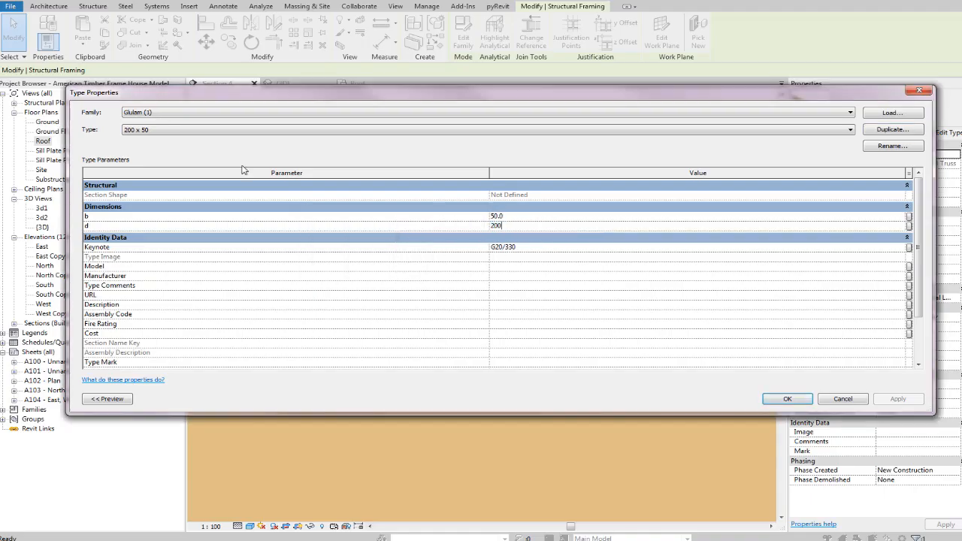
pyautogui.click(786, 399)
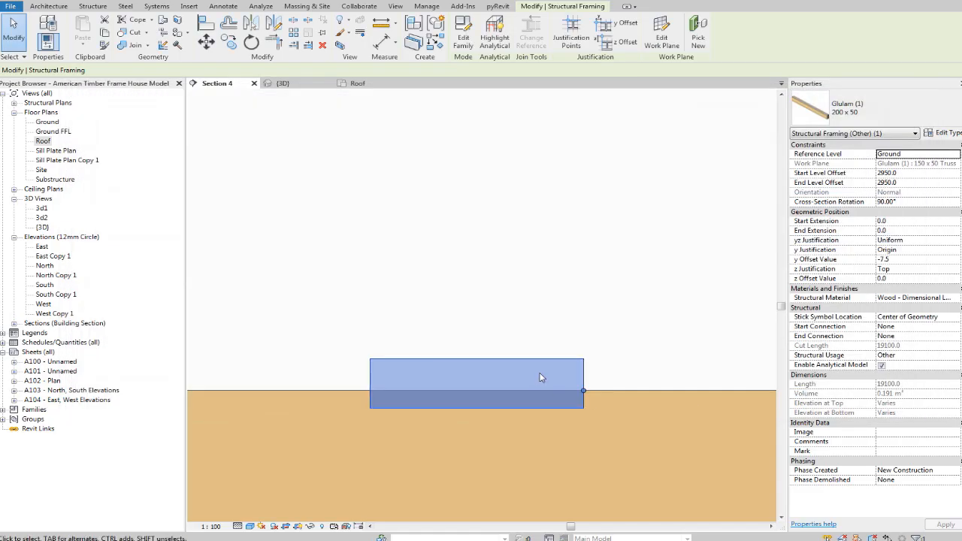
pyautogui.click(617, 346)
pyautogui.scroll(2, 616, 348)
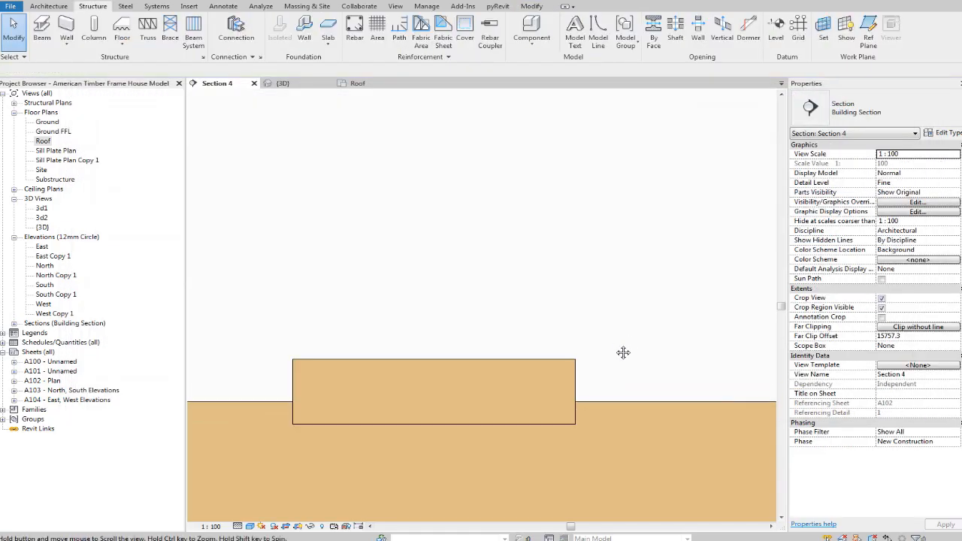
pyautogui.click(577, 372)
pyautogui.doubleClick(574, 370)
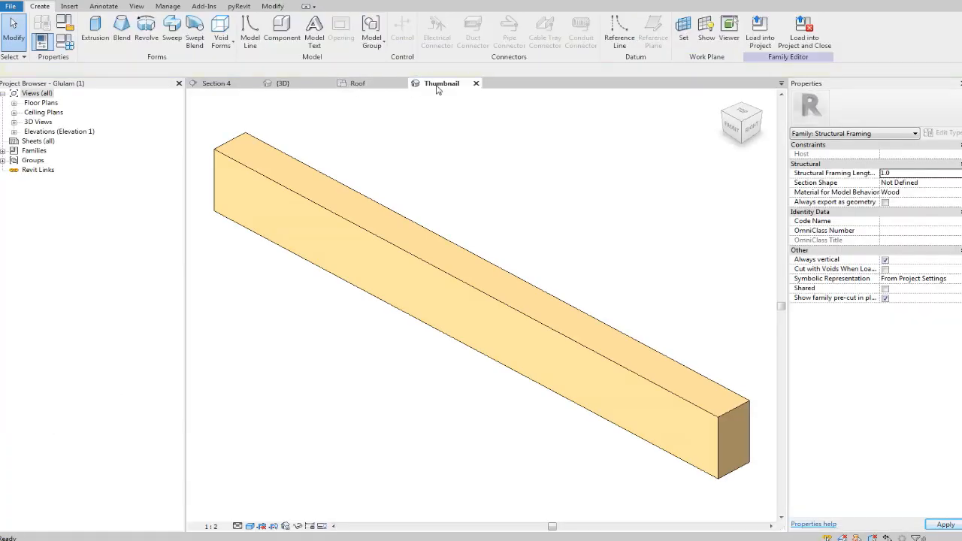
pyautogui.click(476, 83)
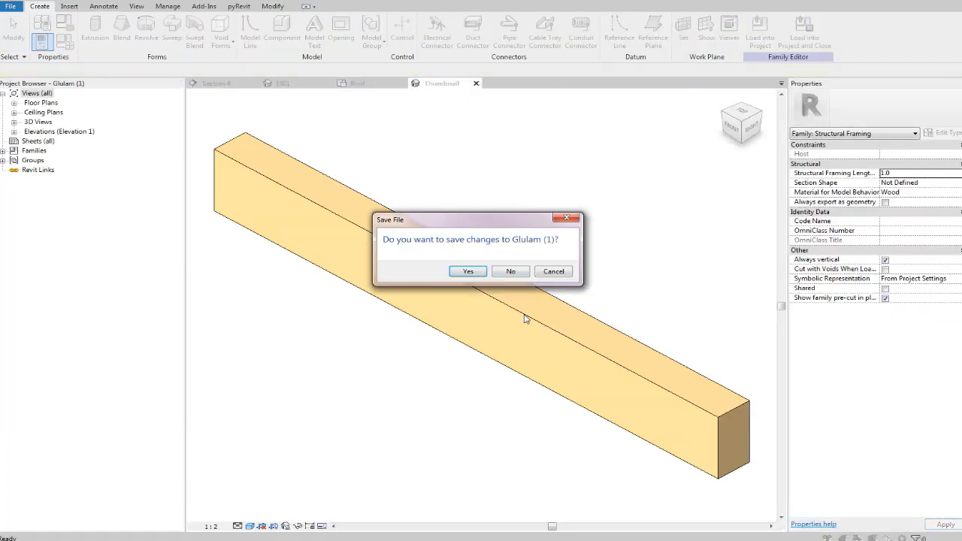
pyautogui.click(524, 275)
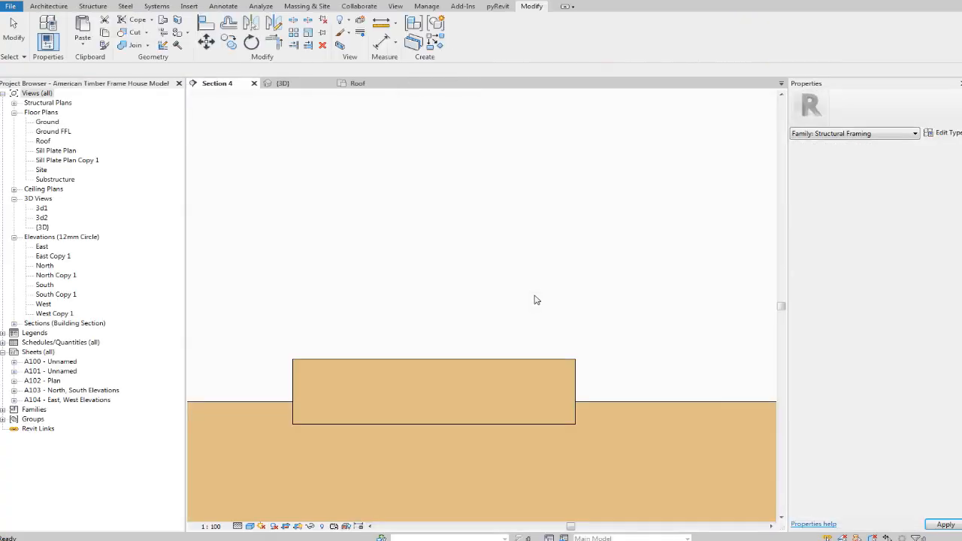
# Move the bracing beam a short distance along the bottom chord, keeping it level.
pyautogui.click(546, 358)
pyautogui.moveTo(532, 358); pyautogui.dragTo(443, 365)
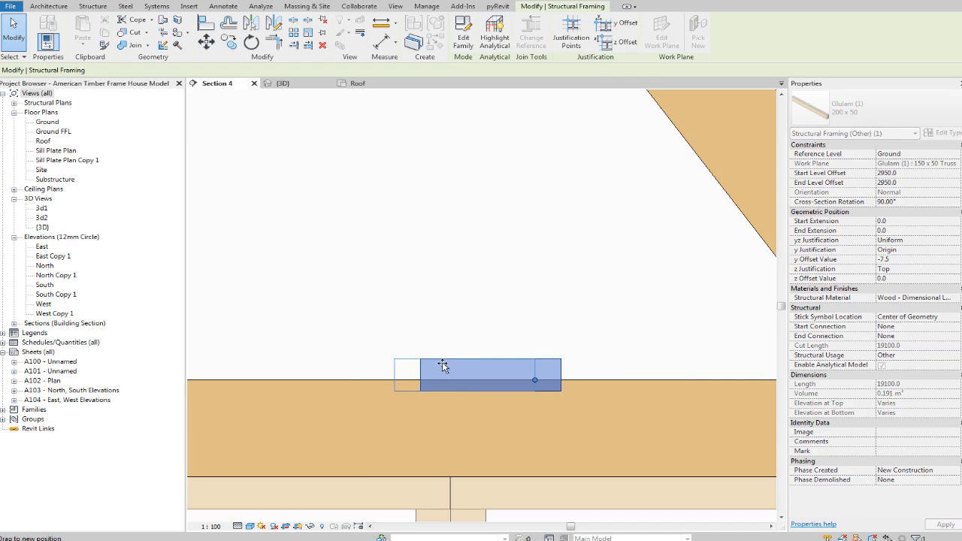
pyautogui.moveTo(504, 366); pyautogui.dragTo(502, 366)
pyautogui.scroll(4, 526, 392)
pyautogui.scroll(-1, 528, 392)
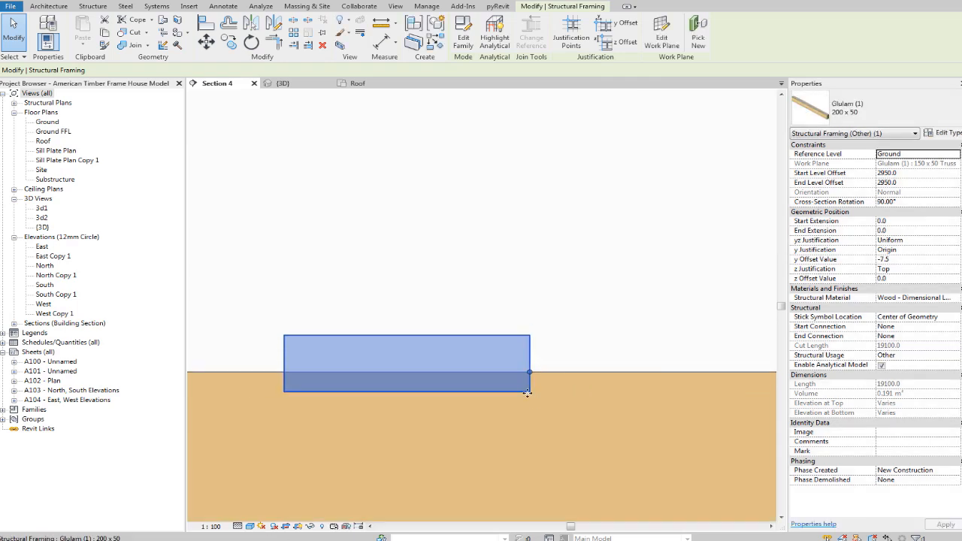
# Set the bracing beam's y Offset Value to -25.
pyautogui.click(654, 305)
pyautogui.click(529, 356)
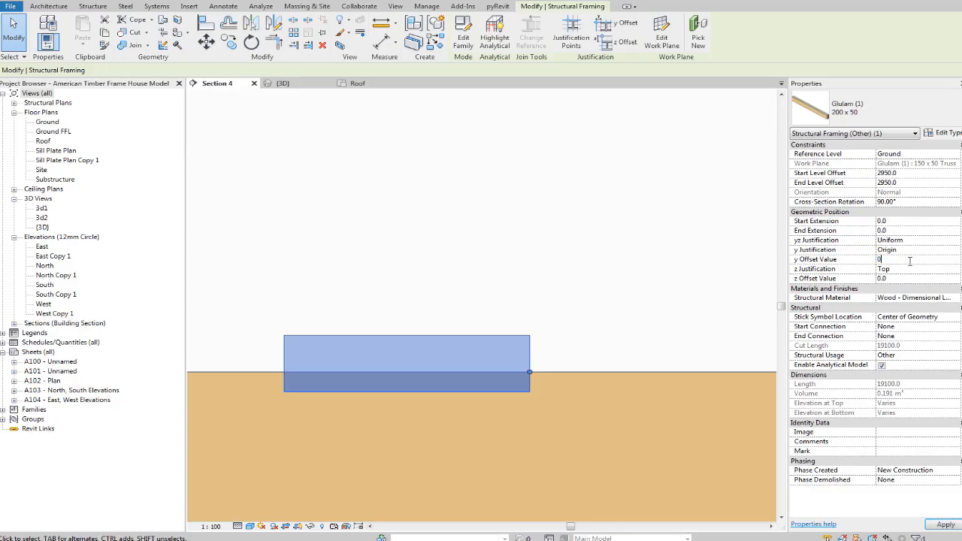
pyautogui.press('Return')
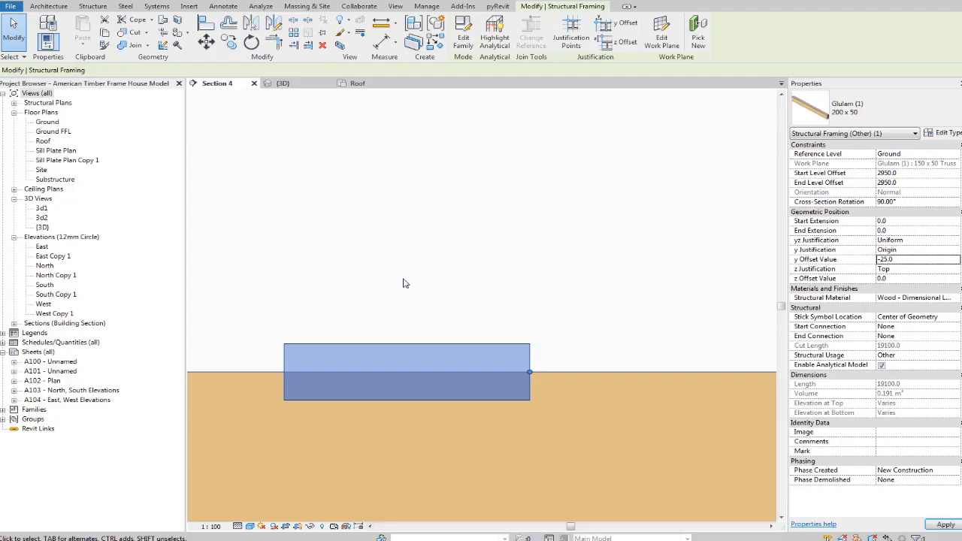
pyautogui.click(532, 231)
pyautogui.scroll(-4, 532, 231)
pyautogui.moveTo(435, 210); pyautogui.dragTo(631, 303, button='middle')
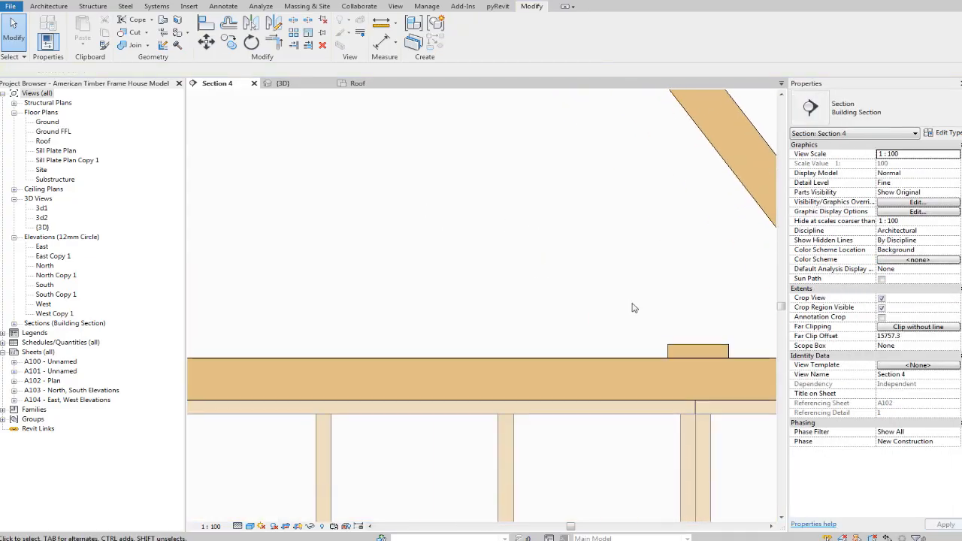
pyautogui.scroll(-3, 634, 308)
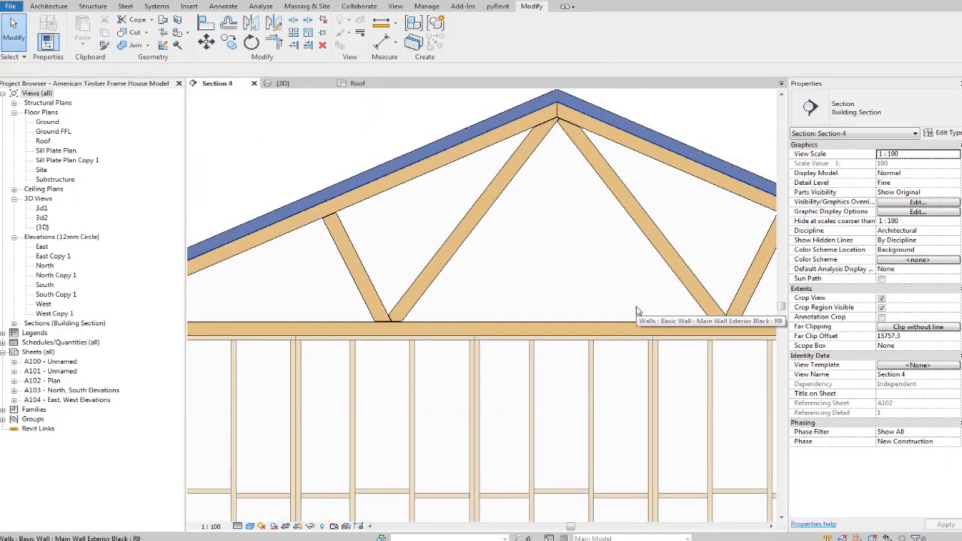
pyautogui.scroll(2, 646, 315)
pyautogui.scroll(-3, 616, 368)
pyautogui.scroll(2, 586, 338)
pyautogui.moveTo(573, 328); pyautogui.dragTo(571, 334, button='middle')
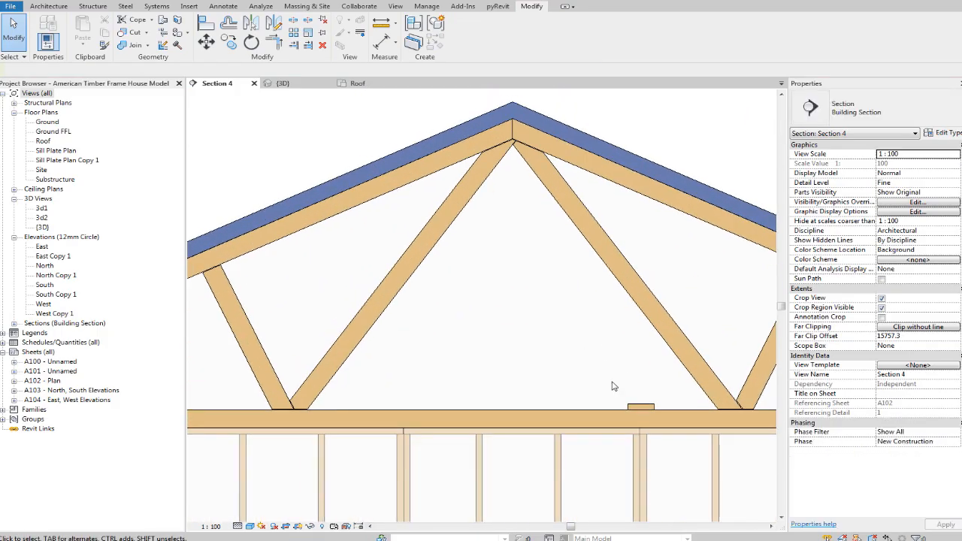
pyautogui.click(651, 412)
pyautogui.scroll(2, 579, 174)
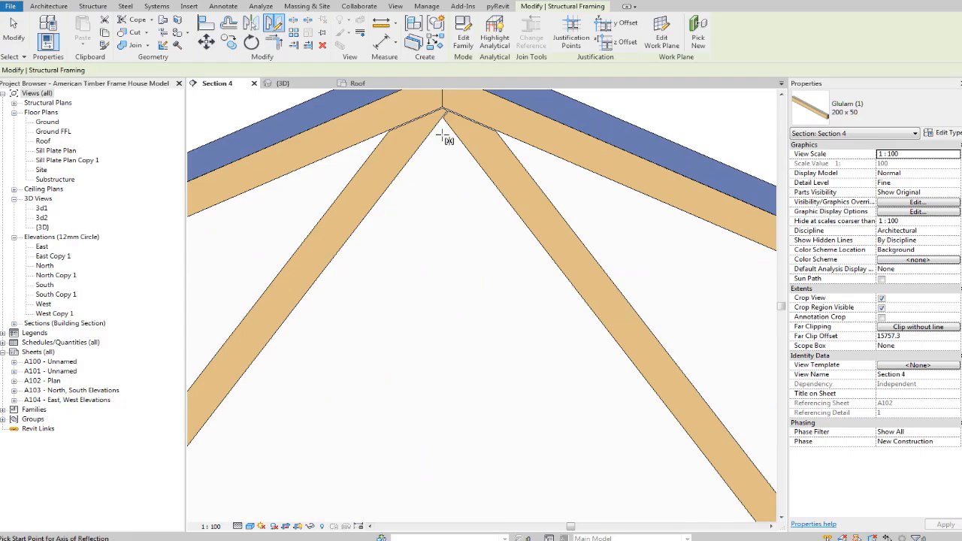
pyautogui.moveTo(443, 138); pyautogui.dragTo(470, 276, button='middle')
pyautogui.scroll(4, 466, 218)
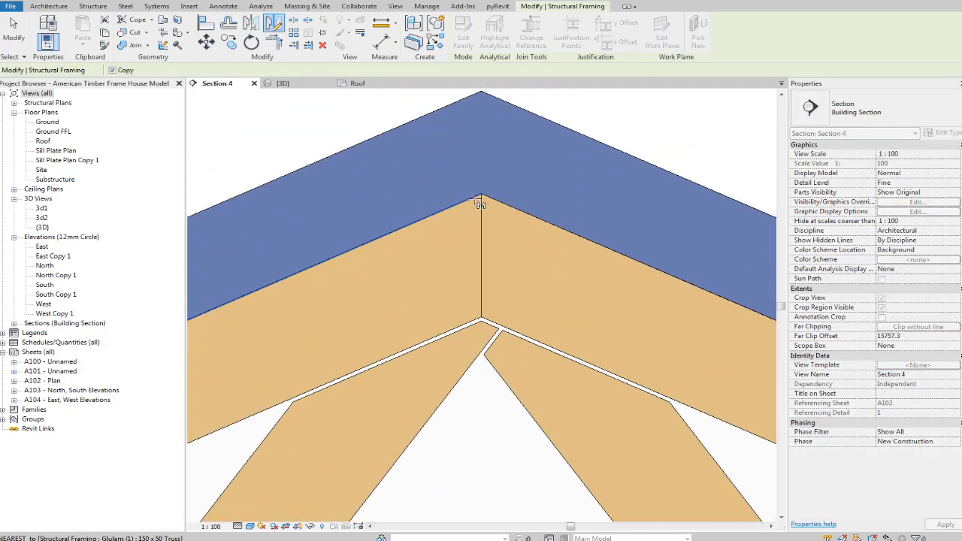
pyautogui.scroll(-5, 485, 218)
pyautogui.press('Escape')
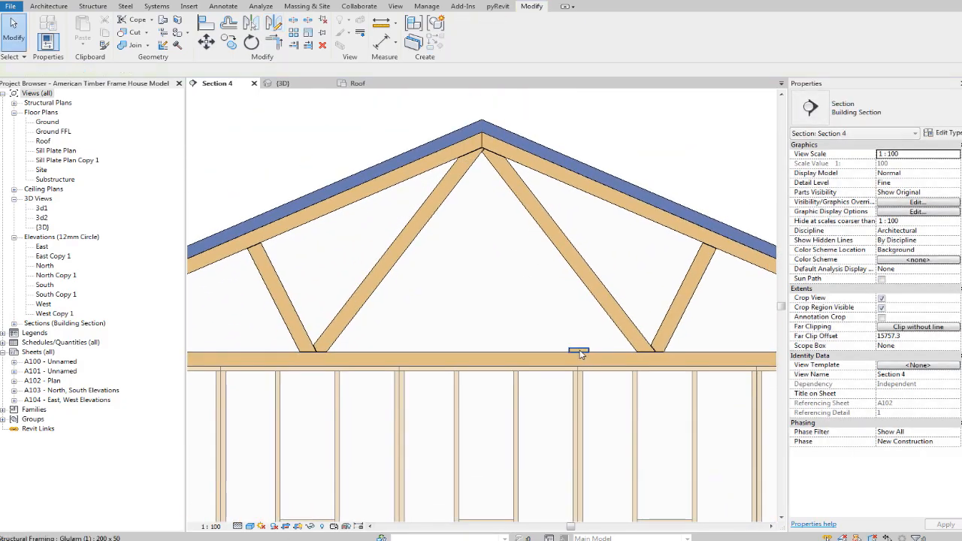
# Mirror a copy of the bracing beam to the truss's other half, drawing a vertical mirror axis through the roof ridge.
pyautogui.click(580, 354)
pyautogui.scroll(3, 543, 365)
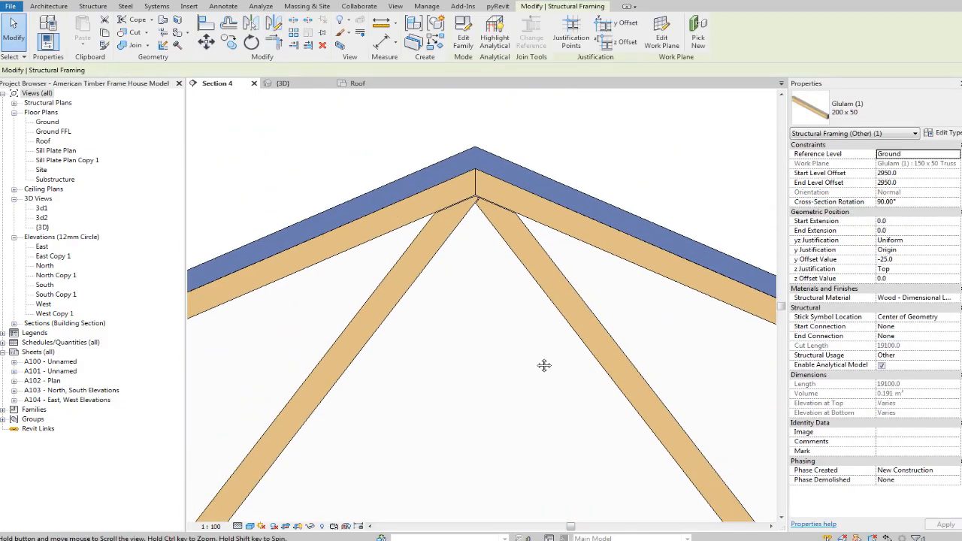
pyautogui.click(274, 24)
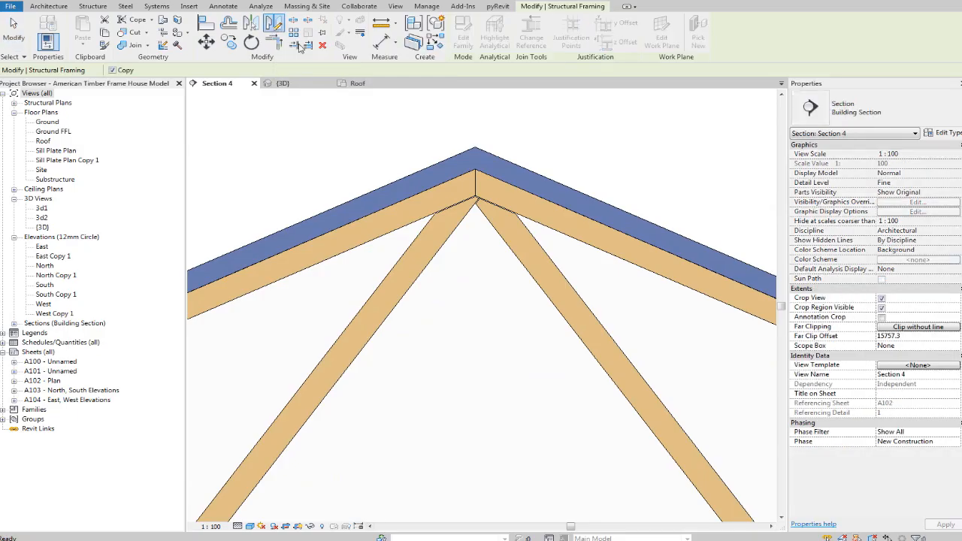
pyautogui.click(476, 147)
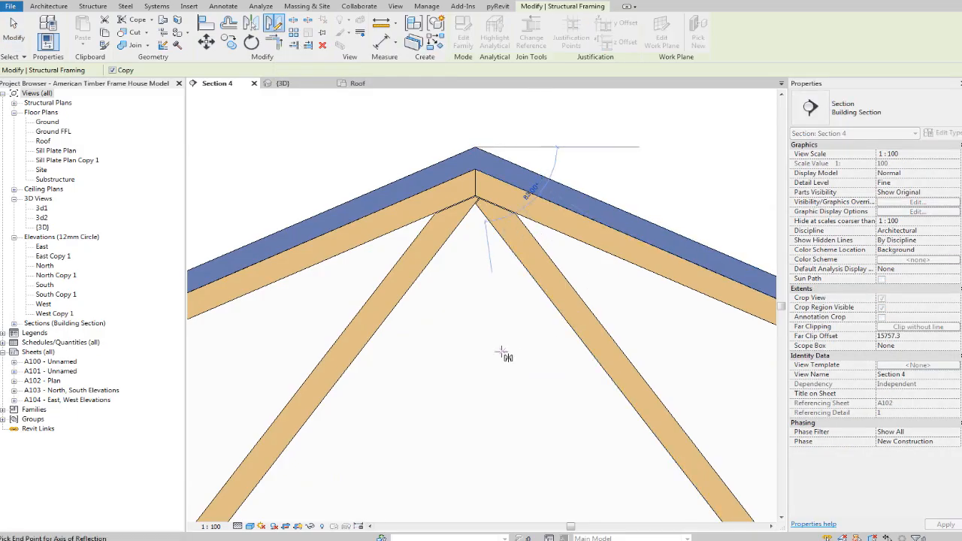
pyautogui.click(476, 305)
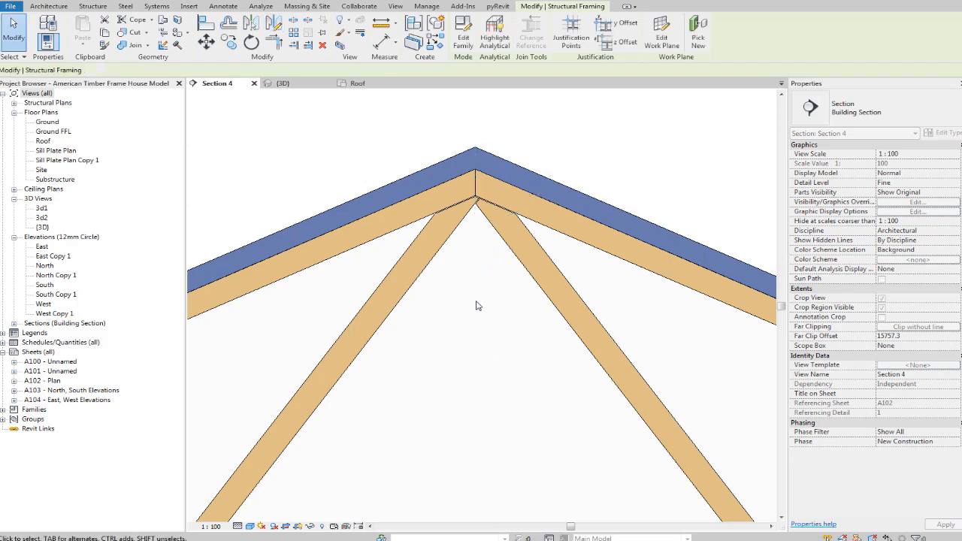
# Examine the original and mirrored bracing beams running through the roof trusses in the 3D view.
pyautogui.hotkey('ctrl', 'Tab')
pyautogui.scroll(-6, 411, 260)
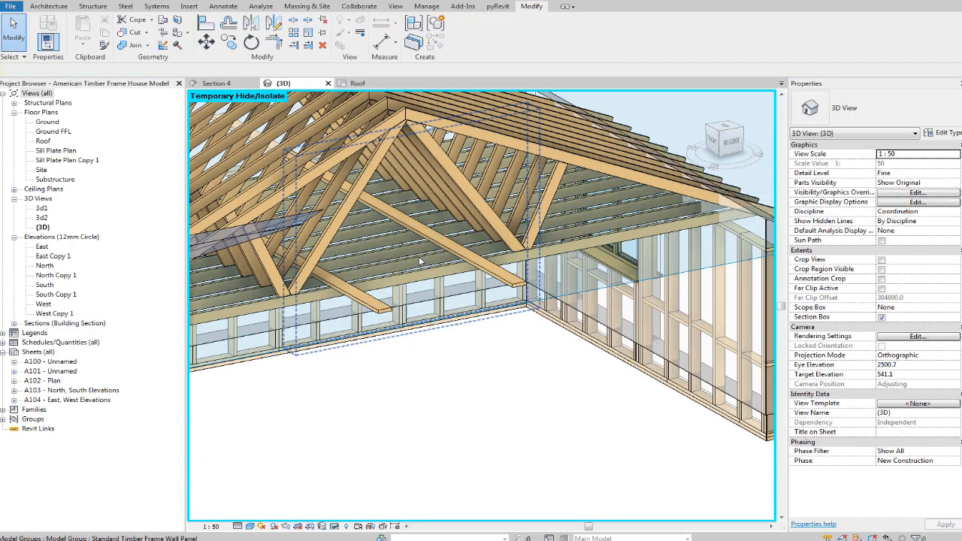
pyautogui.keyDown('shift'); pyautogui.moveTo(440, 301); pyautogui.dragTo(511, 318, button='middle'); pyautogui.keyUp('shift')
pyautogui.scroll(5, 487, 210)
pyautogui.scroll(5, 486, 210)
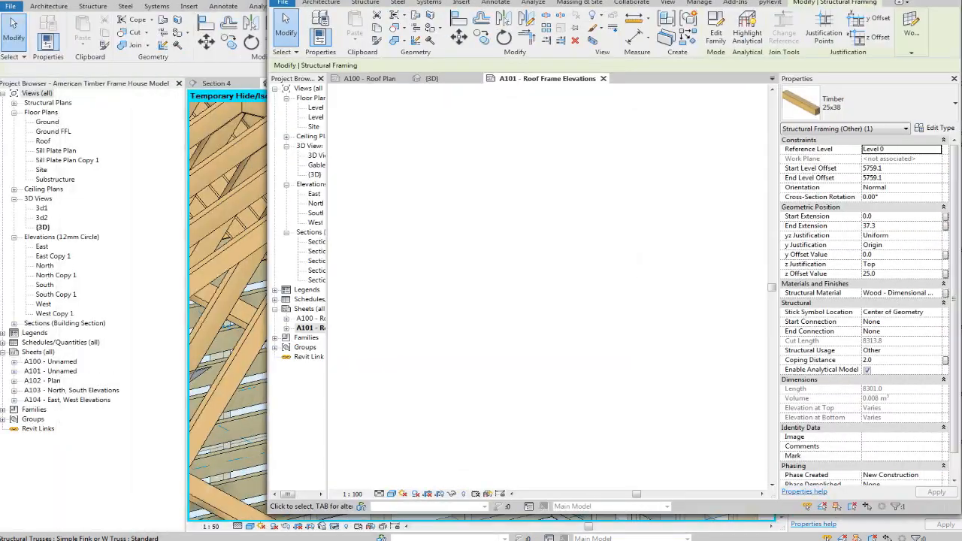
pyautogui.scroll(1, 440, 267)
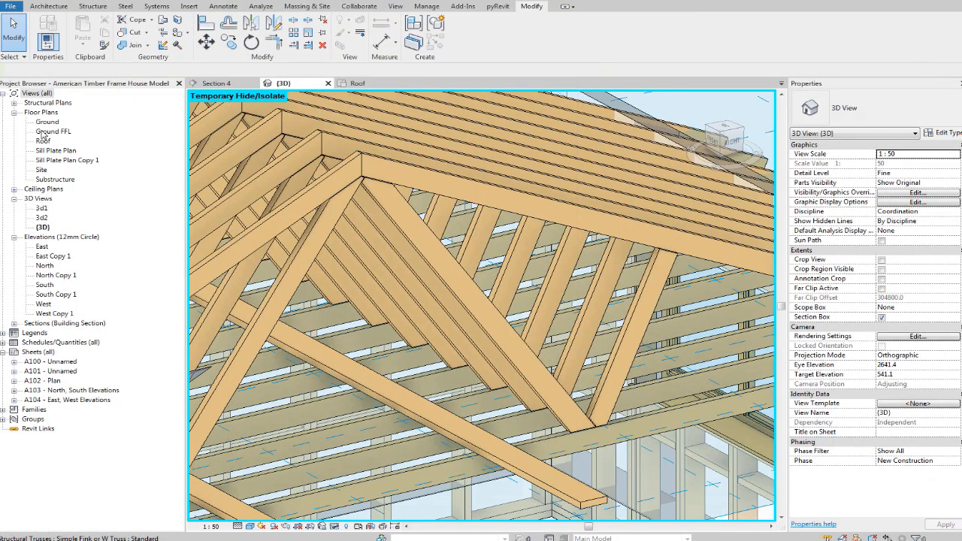
pyautogui.scroll(-3, 579, 361)
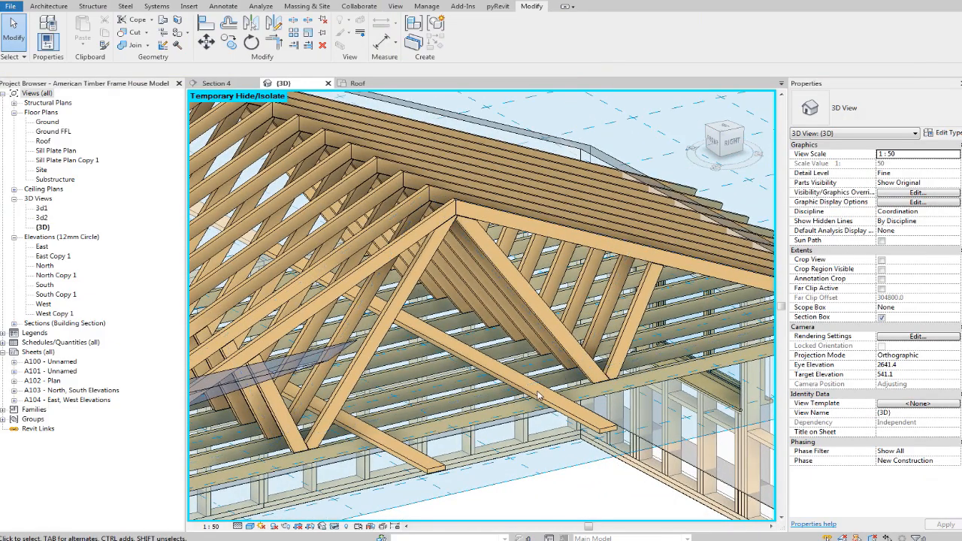
pyautogui.scroll(2, 537, 396)
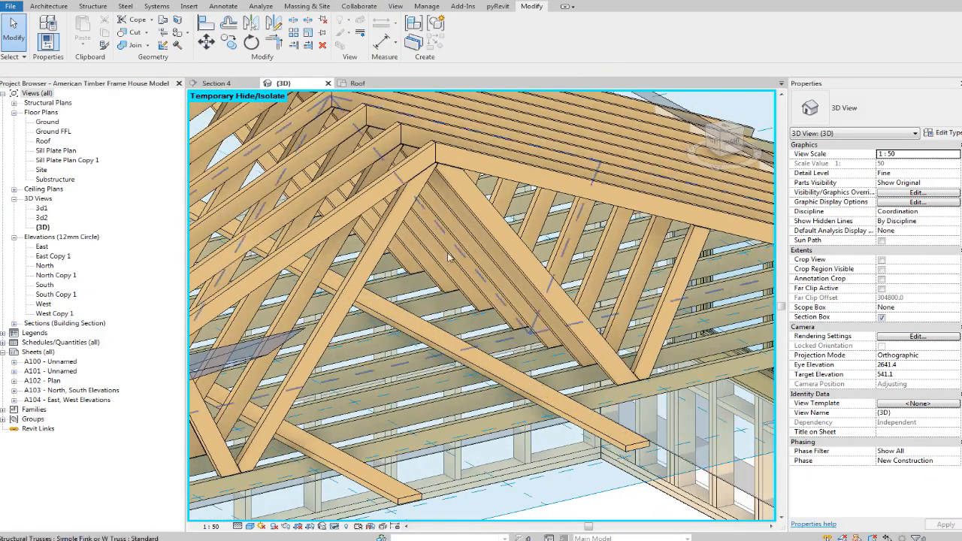
pyautogui.scroll(1, 651, 261)
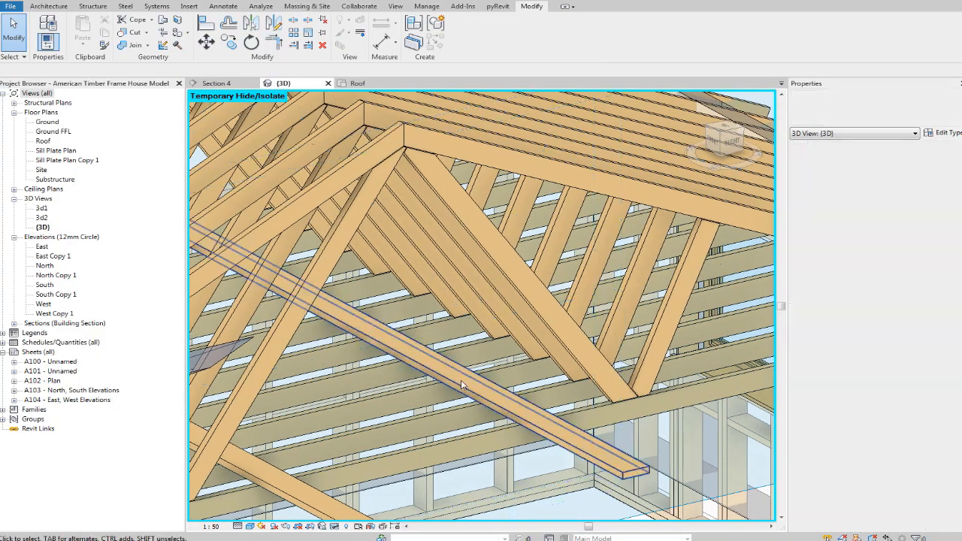
# Copy the original bracing beam in Section 4 to a spot on the bottom chord slightly nearer the truss's centre.
pyautogui.click(217, 84)
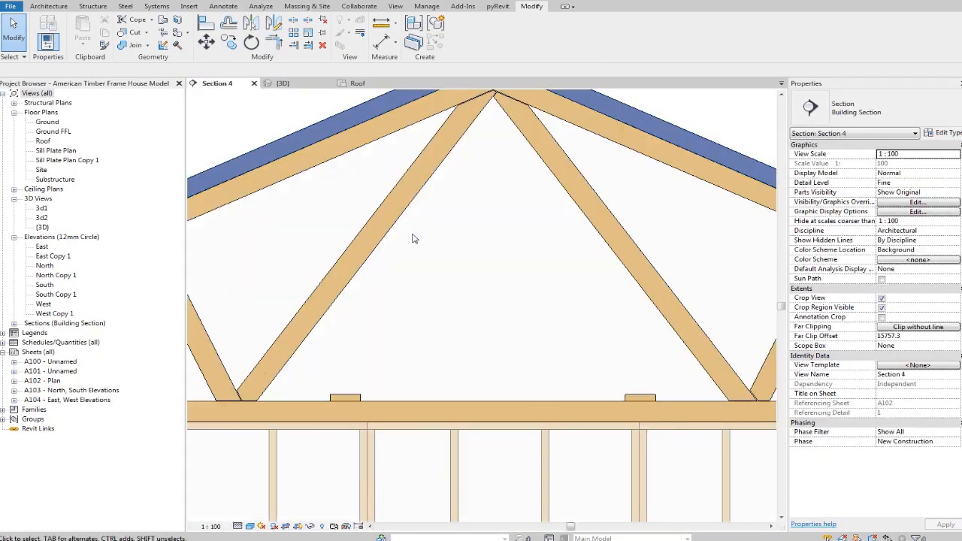
pyautogui.click(639, 397)
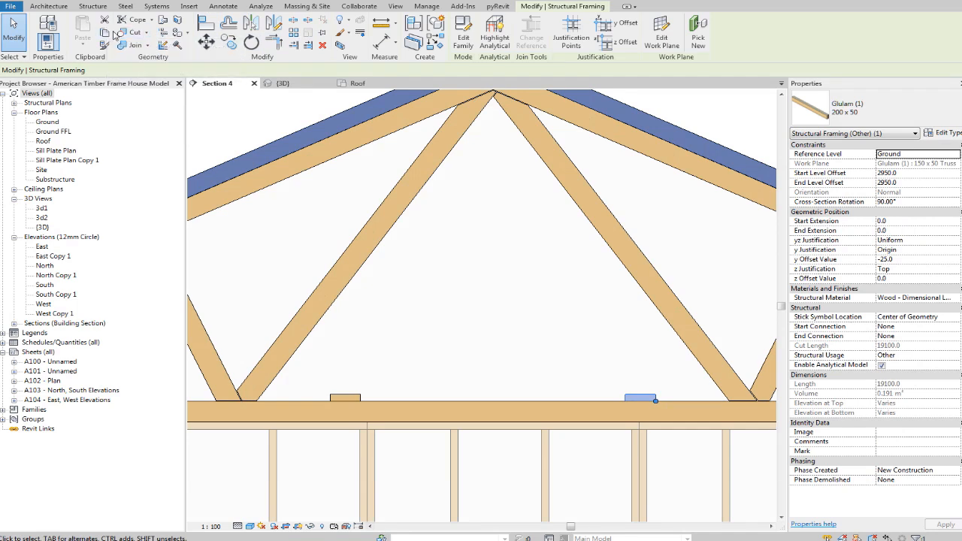
pyautogui.click(228, 43)
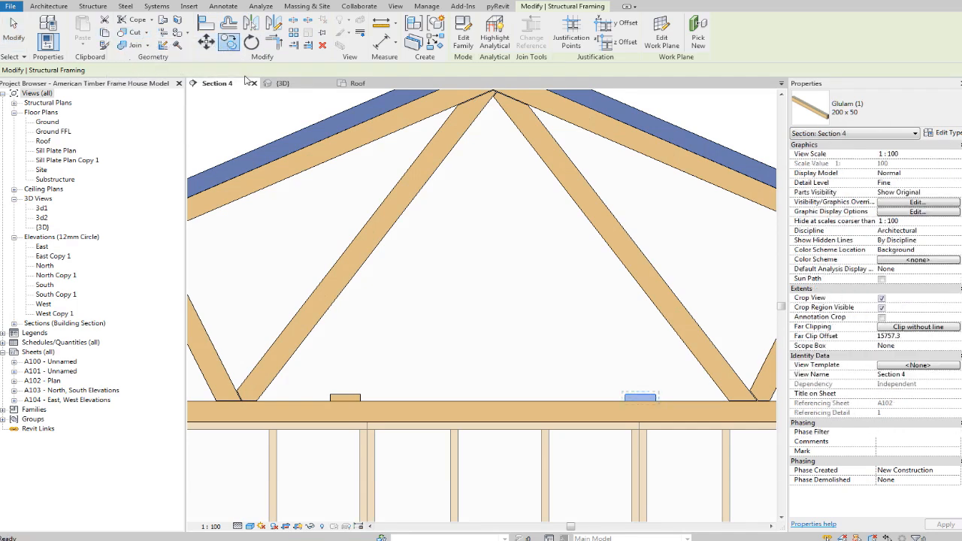
pyautogui.click(581, 364)
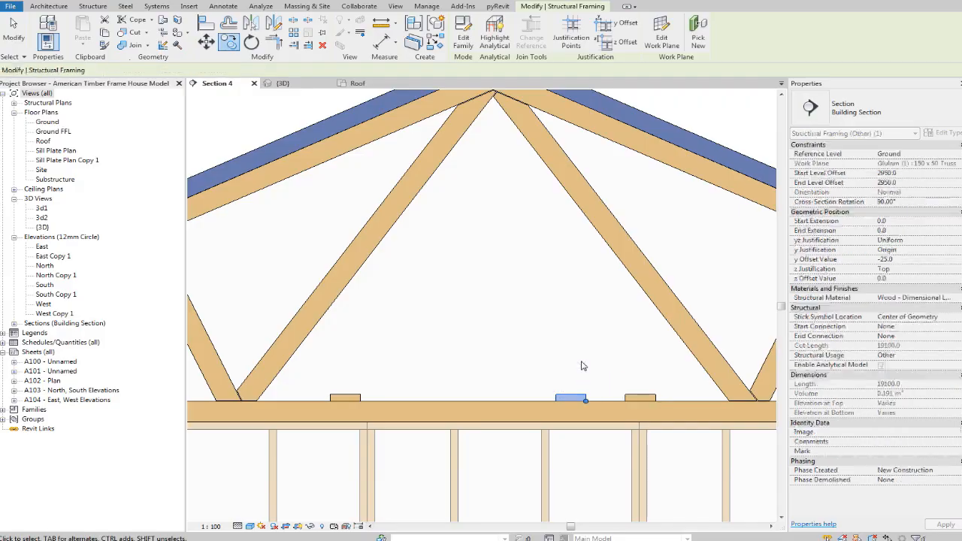
pyautogui.press('Escape')
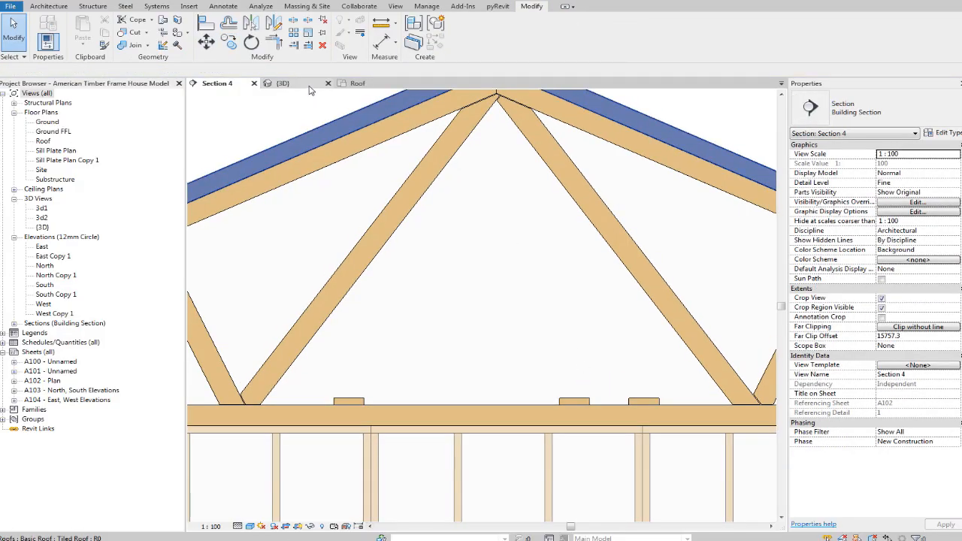
# Set the work plane in the 3D view by picking the sloping underside of the truss top chords.
pyautogui.click(307, 85)
pyautogui.keyDown('shift'); pyautogui.moveTo(562, 326); pyautogui.dragTo(580, 332, button='middle'); pyautogui.keyUp('shift')
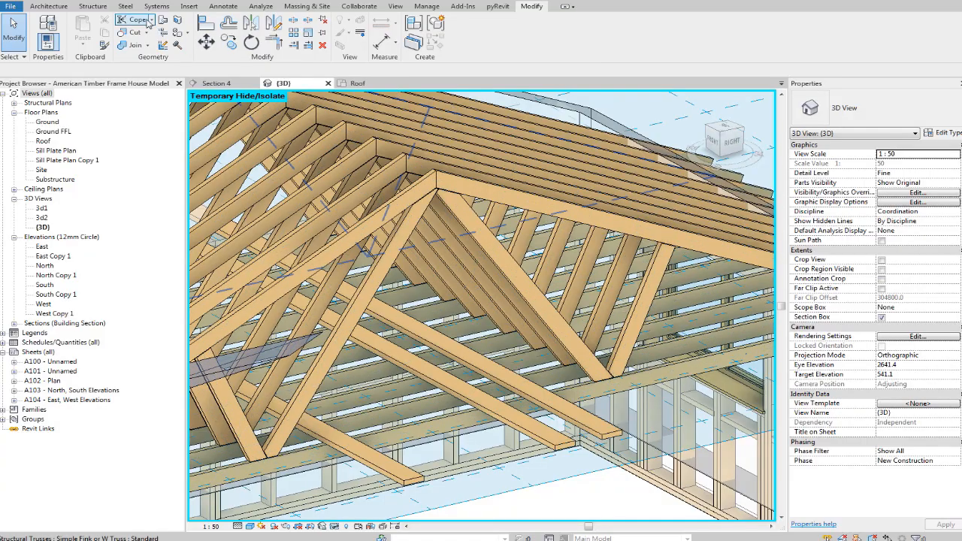
pyautogui.click(49, 6)
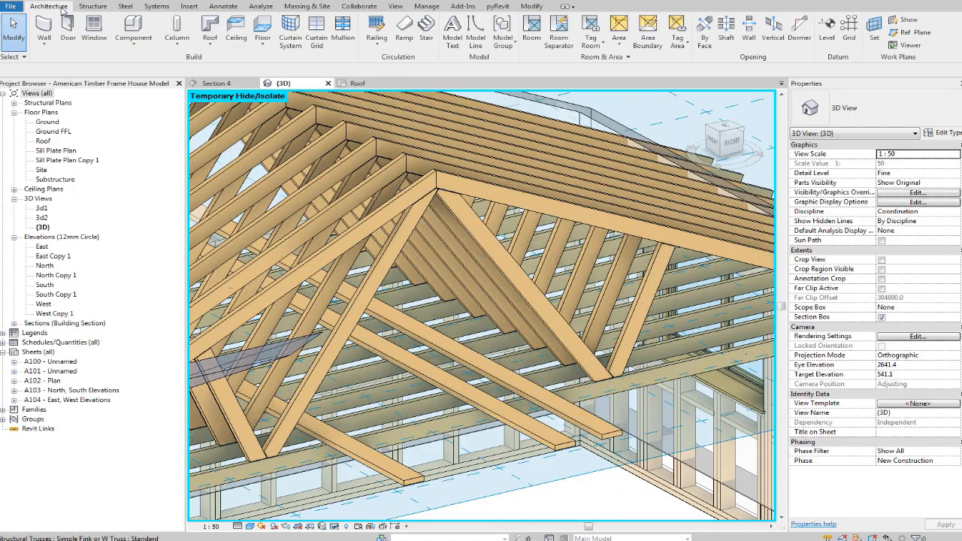
pyautogui.click(876, 38)
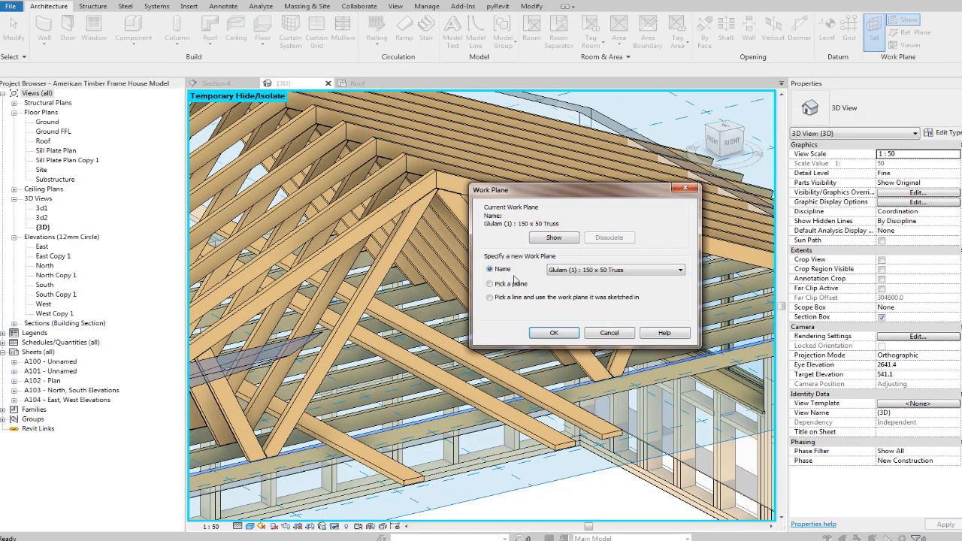
pyautogui.click(553, 333)
pyautogui.keyDown('shift'); pyautogui.moveTo(550, 338); pyautogui.dragTo(635, 262, button='middle'); pyautogui.keyUp('shift')
pyautogui.moveTo(635, 262); pyautogui.dragTo(624, 346, button='middle')
pyautogui.scroll(3, 603, 211)
pyautogui.scroll(4, 574, 228)
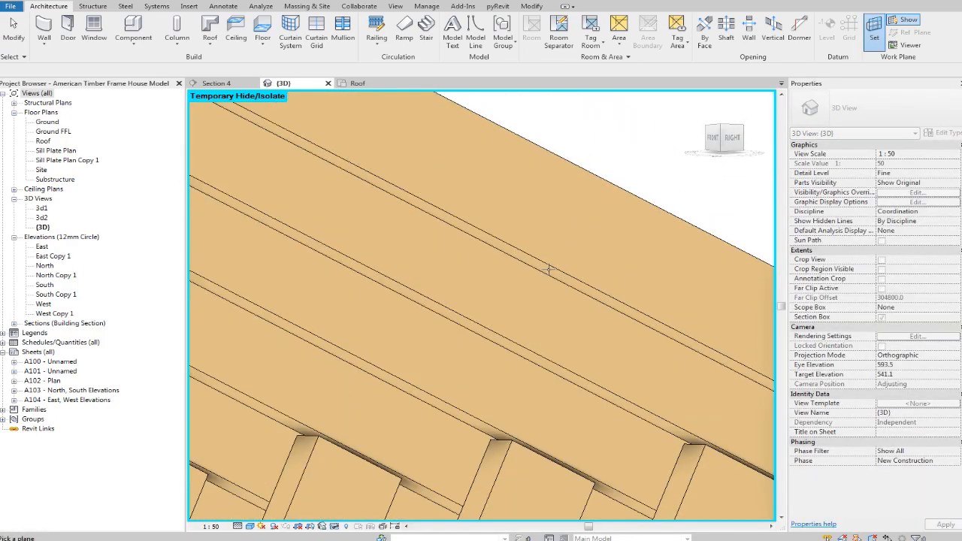
pyautogui.click(551, 268)
pyautogui.scroll(-5, 553, 269)
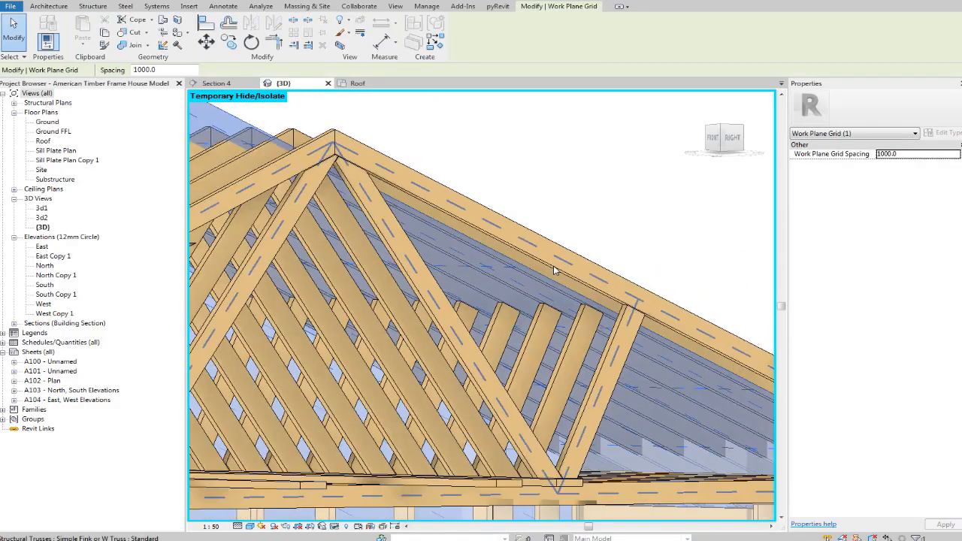
pyautogui.click(612, 210)
pyautogui.scroll(-2, 612, 210)
pyautogui.keyDown('shift'); pyautogui.moveTo(612, 210); pyautogui.dragTo(636, 196, button='middle'); pyautogui.keyUp('shift')
pyautogui.scroll(6, 508, 222)
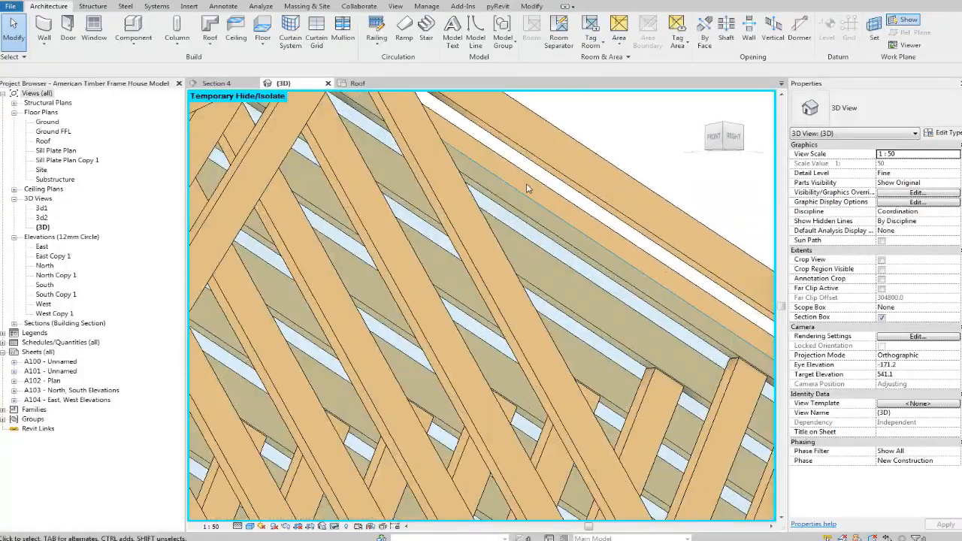
# Rehost the copied bottom-chord bracing beam in the 3D view onto the sloping underside of the truss top chords.
pyautogui.scroll(-6, 508, 222)
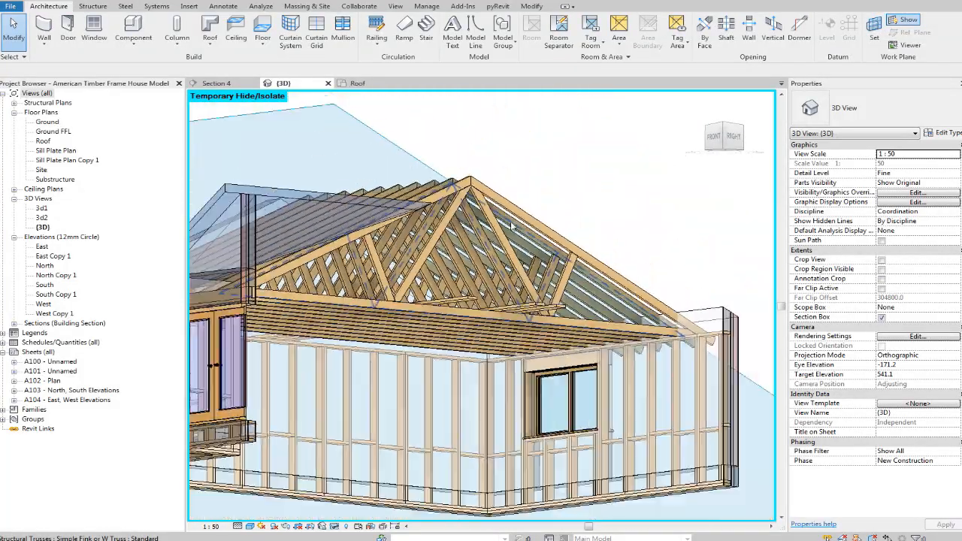
pyautogui.scroll(2, 508, 222)
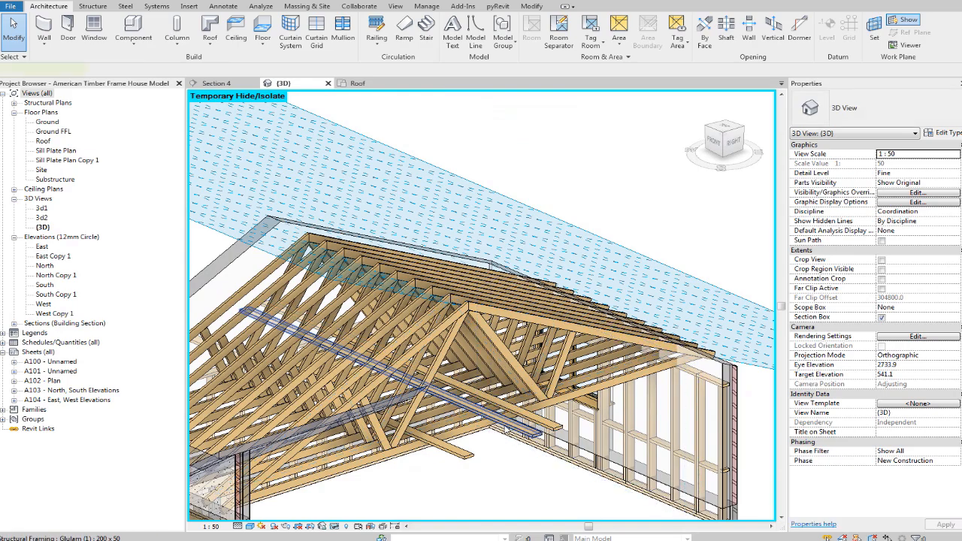
pyautogui.click(410, 488)
pyautogui.moveTo(410, 488)
pyautogui.keyDown('shift'); pyautogui.mouseDown(button='middle')
pyautogui.moveTo(532, 321)
pyautogui.moveTo(521, 305)
pyautogui.moveTo(507, 308)
pyautogui.mouseUp(button='middle'); pyautogui.keyUp('shift')
pyautogui.click(699, 28)
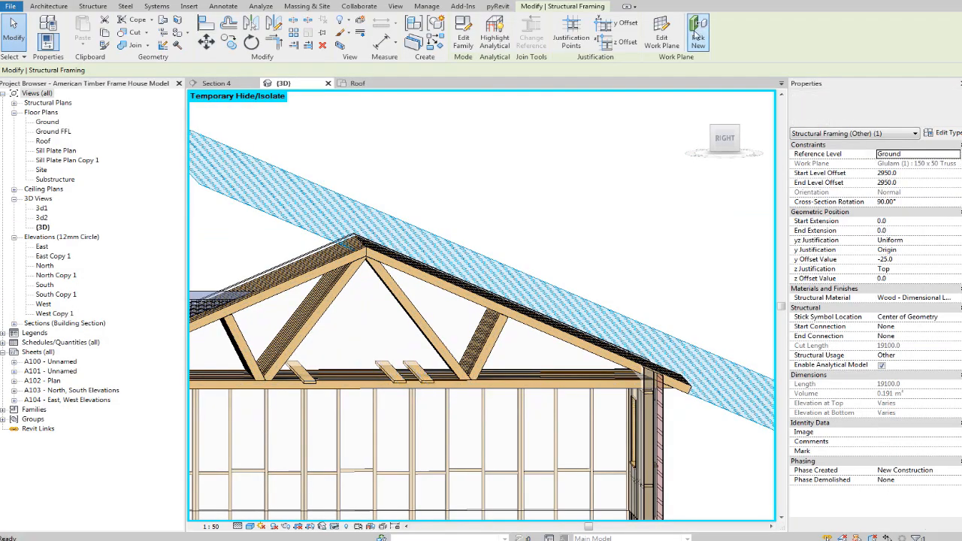
pyautogui.keyDown('shift'); pyautogui.moveTo(533, 328); pyautogui.dragTo(556, 310, button='middle'); pyautogui.keyUp('shift')
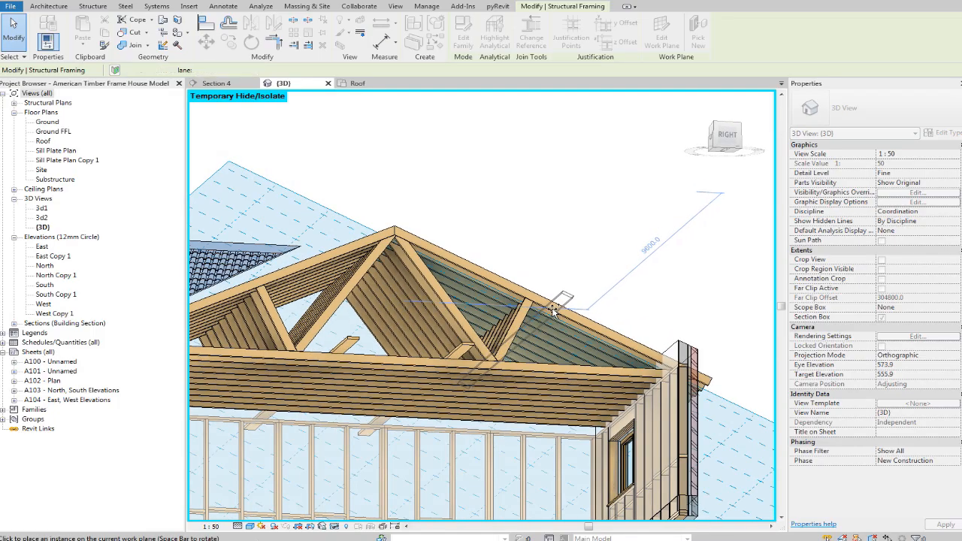
pyautogui.click(556, 309)
pyautogui.moveTo(623, 299); pyautogui.dragTo(611, 299, button='middle')
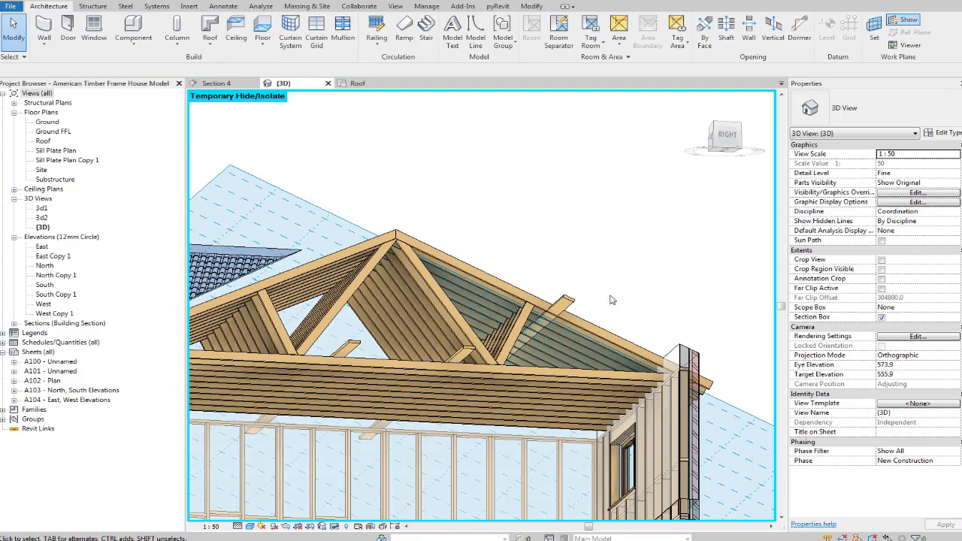
# Set the y Offset Value of the top-chord bracing beam to 25 in Section 4, so it sits below the chord.
pyautogui.click(217, 83)
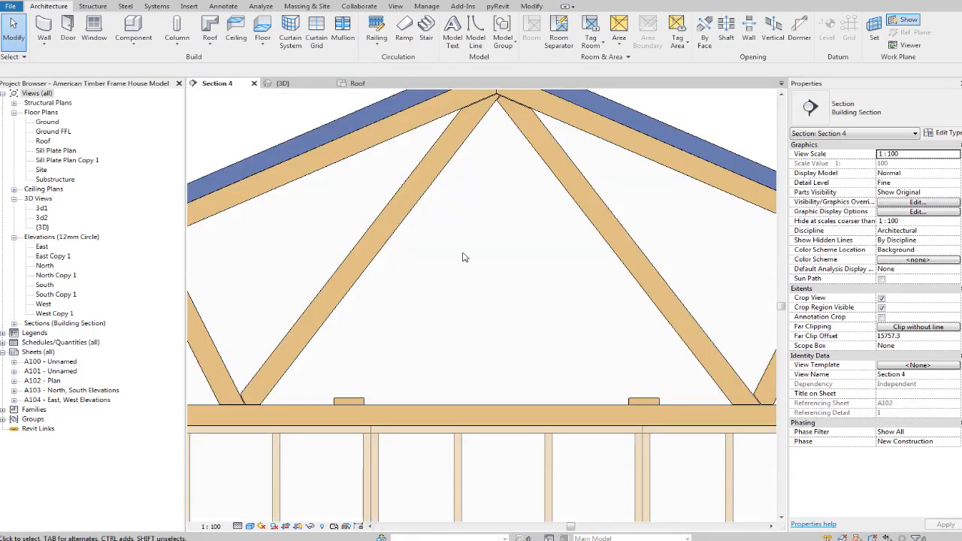
pyautogui.scroll(6, 526, 271)
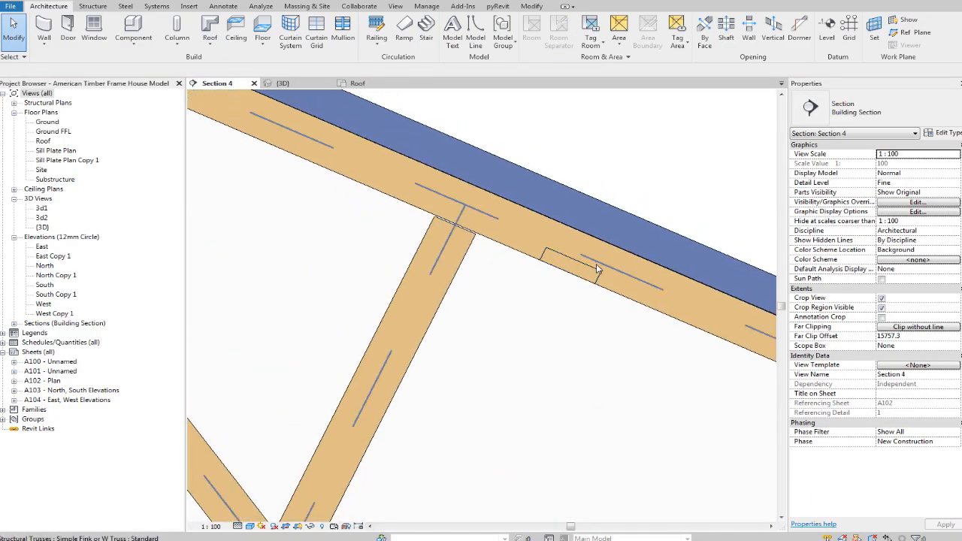
pyautogui.click(593, 272)
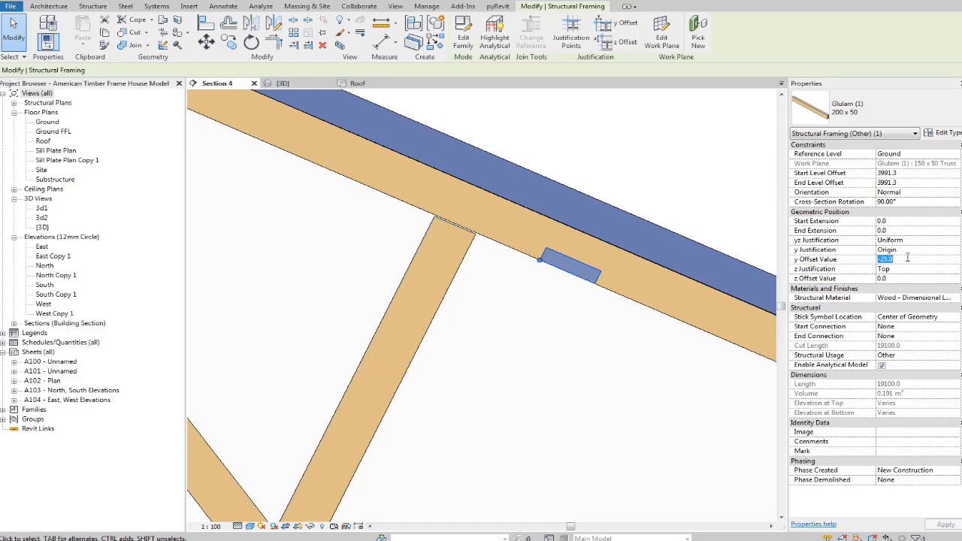
pyautogui.write('0')
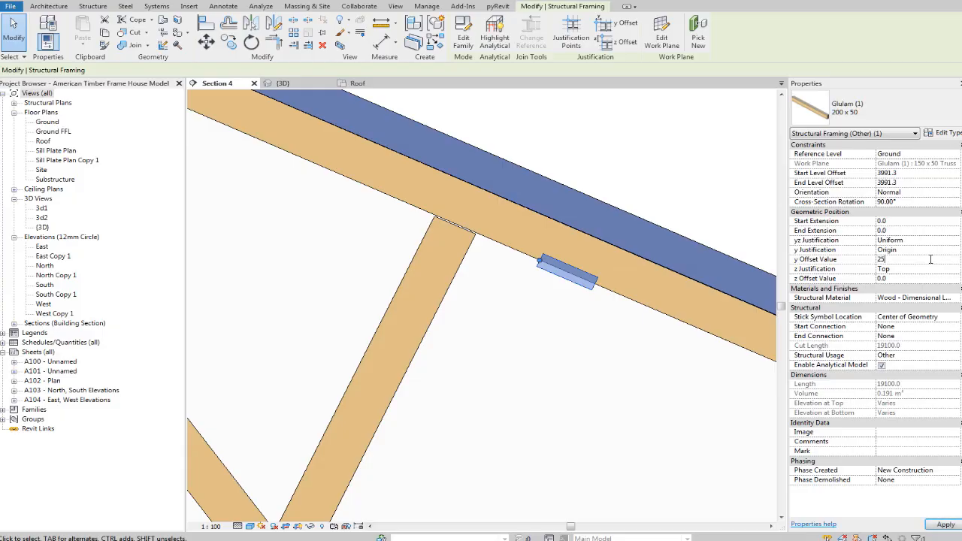
pyautogui.click(629, 375)
pyautogui.scroll(-4, 628, 376)
pyautogui.moveTo(617, 387); pyautogui.dragTo(692, 375, button='middle')
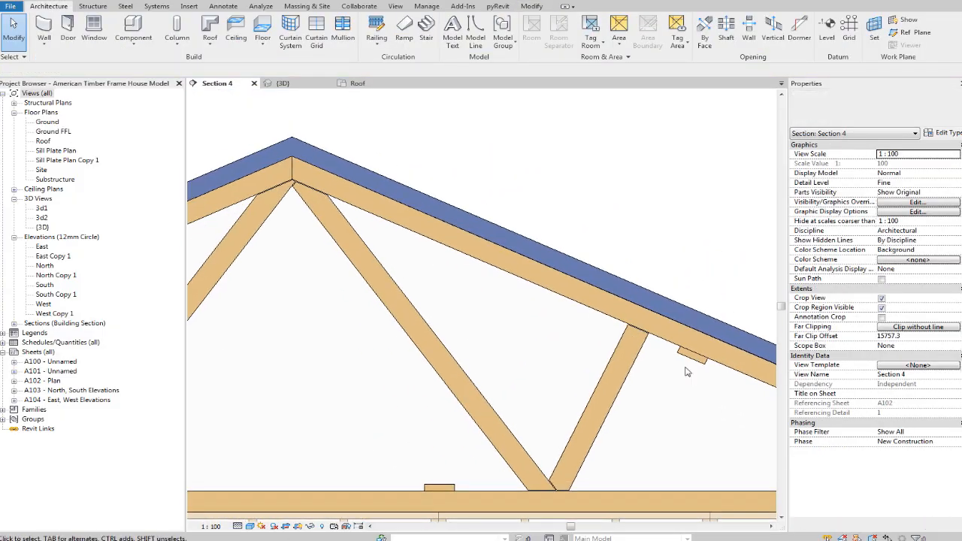
# Move the bracing beam up along the underside of the top chord to the ridge side of the short web.
pyautogui.scroll(-2, 692, 376)
pyautogui.click(662, 333)
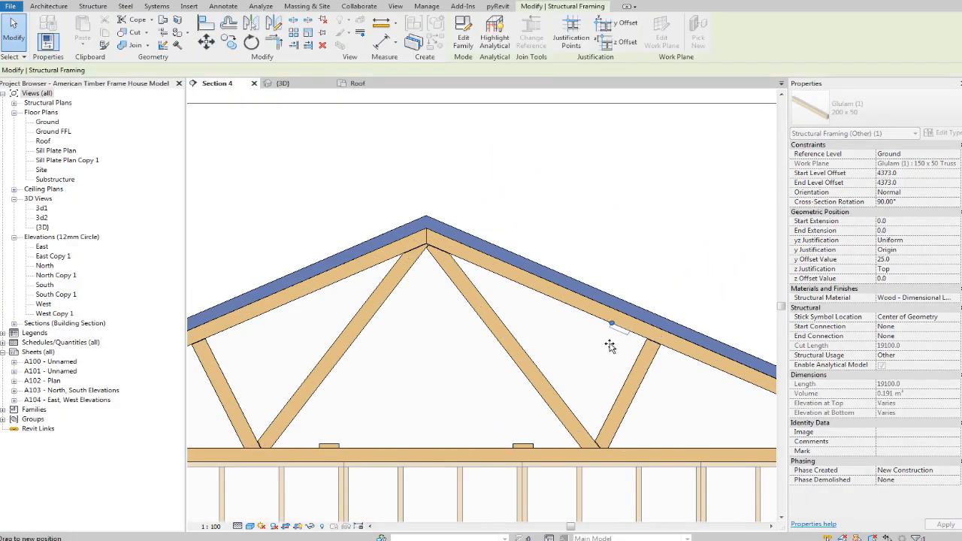
pyautogui.moveTo(605, 344); pyautogui.dragTo(606, 347)
pyautogui.moveTo(551, 355); pyautogui.dragTo(648, 391, button='middle')
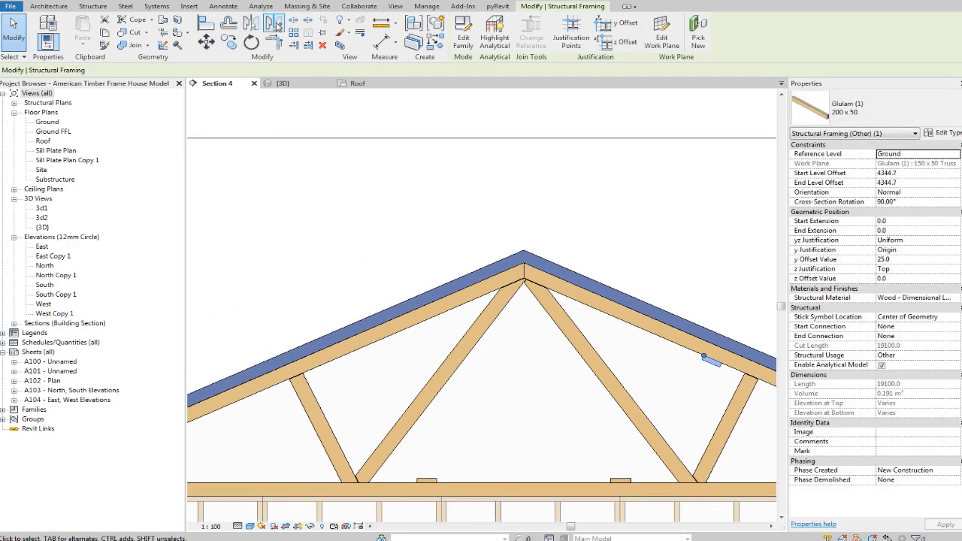
# Mirror a copy of the top-chord bracing beam to the other slope, drawing a vertical axis down from the roof ridge.
pyautogui.click(274, 24)
pyautogui.click(523, 250)
pyautogui.click(524, 366)
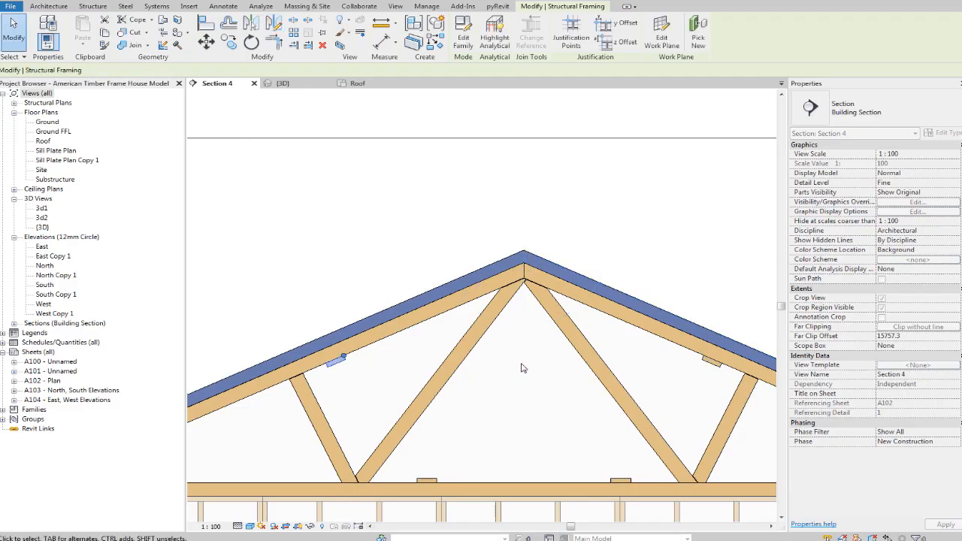
pyautogui.press('Escape')
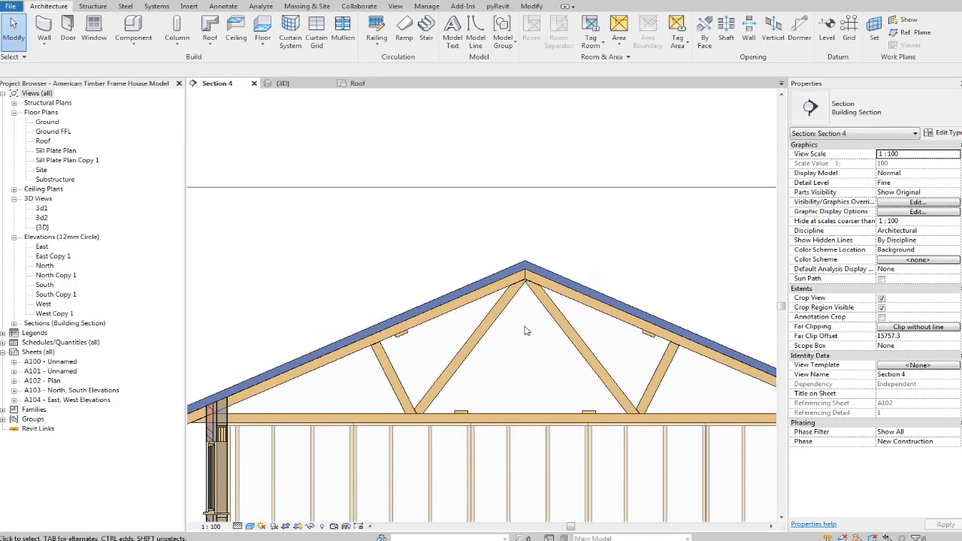
pyautogui.scroll(2, 526, 331)
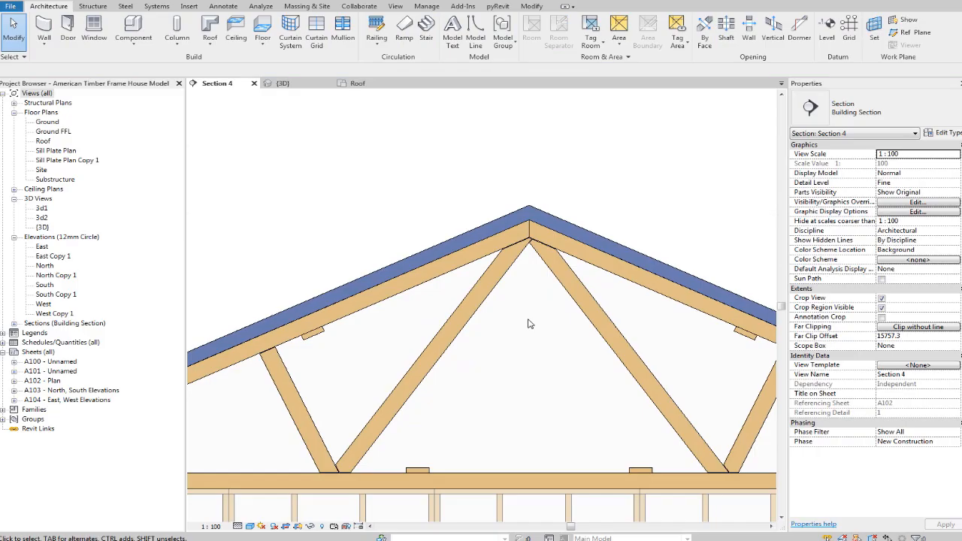
pyautogui.scroll(-2, 529, 324)
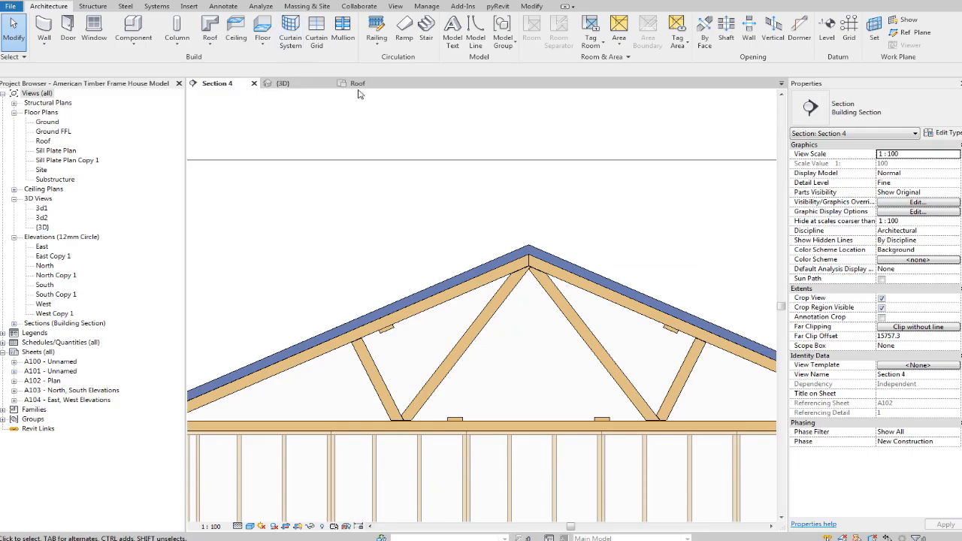
# Copy a bottom-chord bracing beam in Section 4 to a spot near the middle of the bottom chord.
pyautogui.scroll(3, 666, 331)
pyautogui.click(573, 465)
pyautogui.click(228, 41)
pyautogui.click(565, 466)
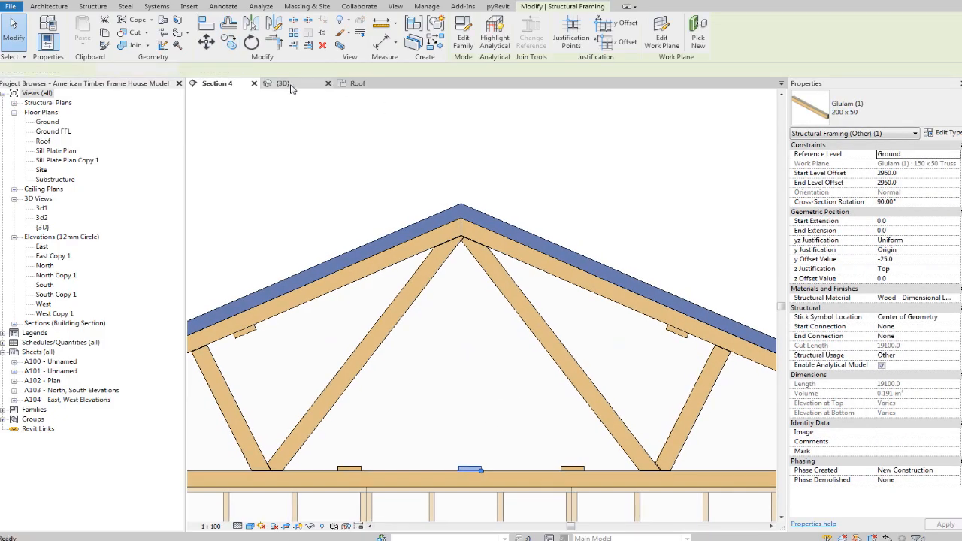
# Set the work plane in the 3D view by picking the inner face of the long diagonal truss web.
pyautogui.click(291, 88)
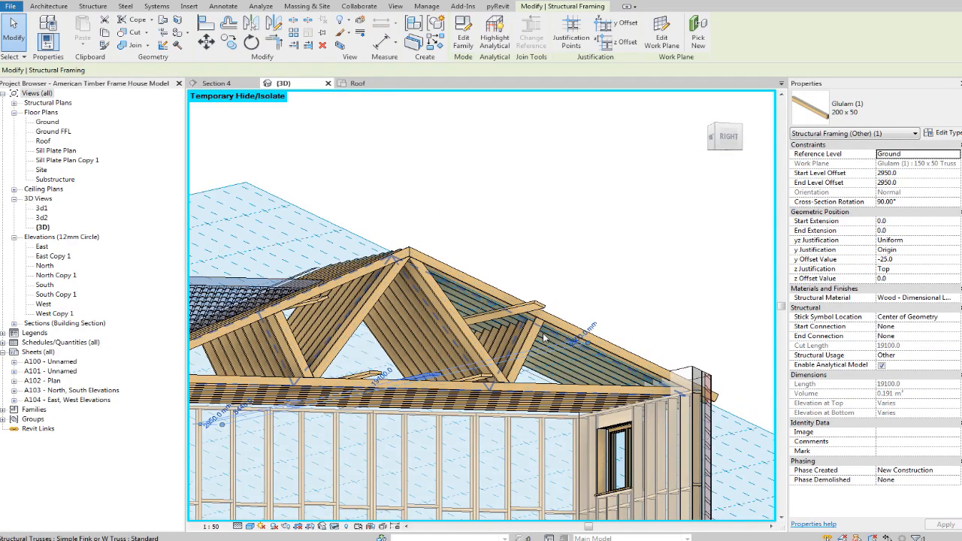
pyautogui.click(550, 196)
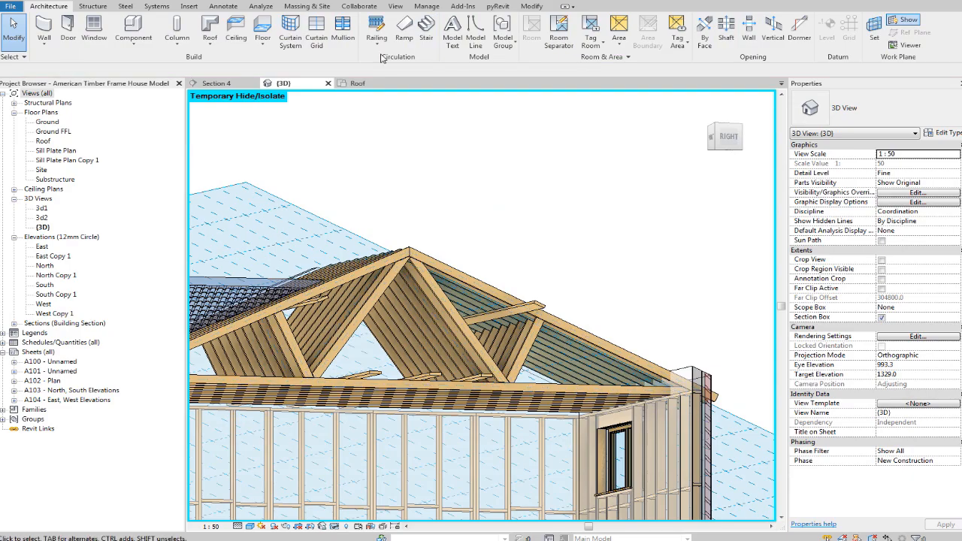
pyautogui.click(874, 30)
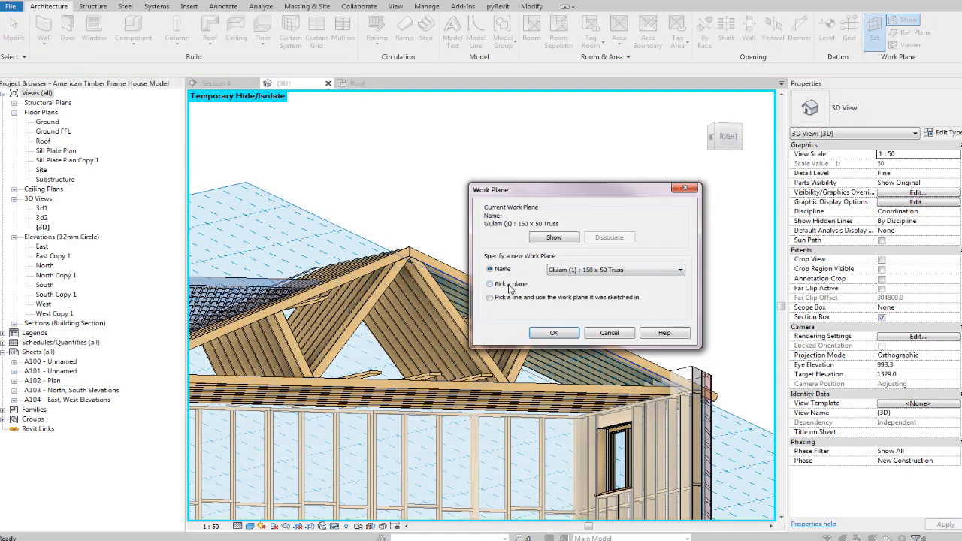
pyautogui.click(554, 333)
pyautogui.scroll(5, 442, 316)
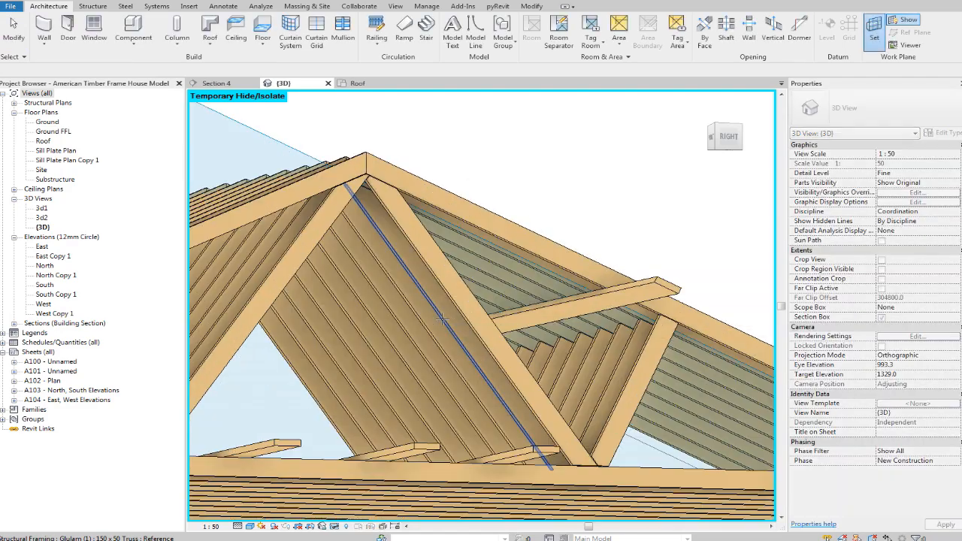
pyautogui.click(442, 315)
pyautogui.scroll(-6, 459, 302)
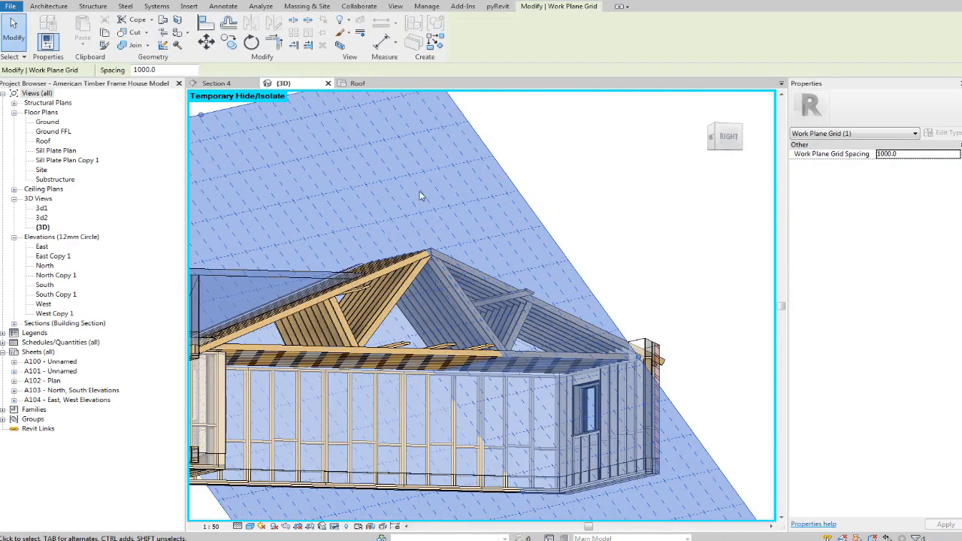
# Rehost the bracing beam copied to the middle of the bottom chord onto the long diagonal web's work plane.
pyautogui.scroll(3, 448, 340)
pyautogui.click(453, 341)
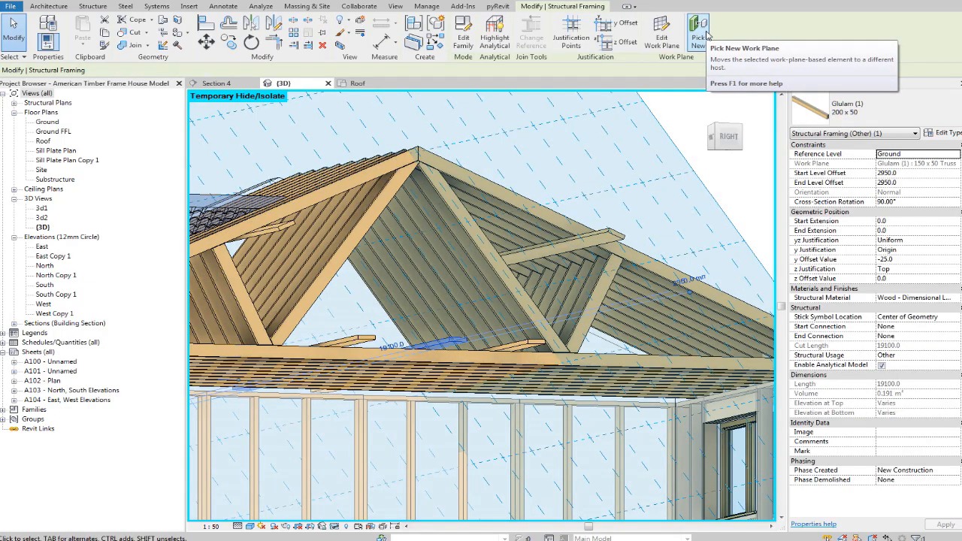
pyautogui.click(705, 34)
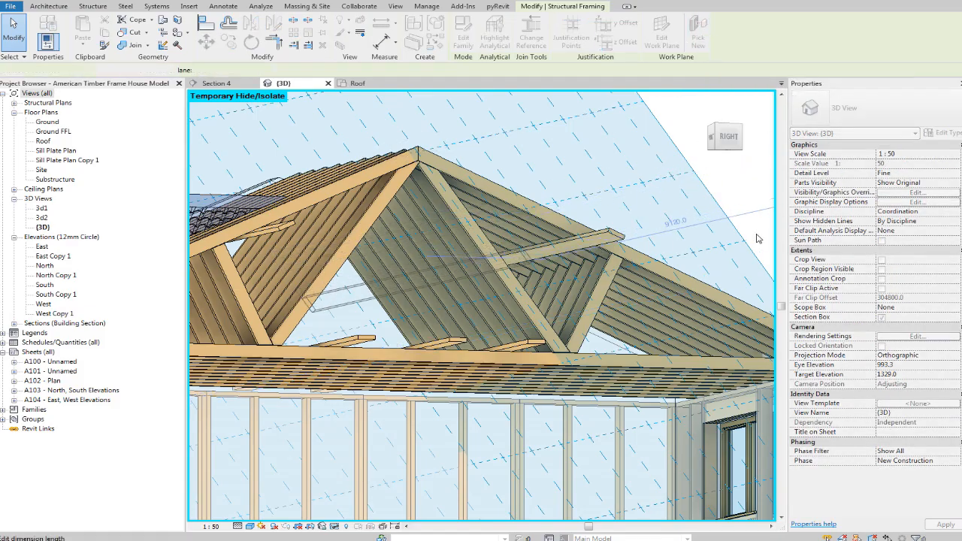
pyautogui.click(478, 269)
pyautogui.press('Escape')
pyautogui.press('Escape')
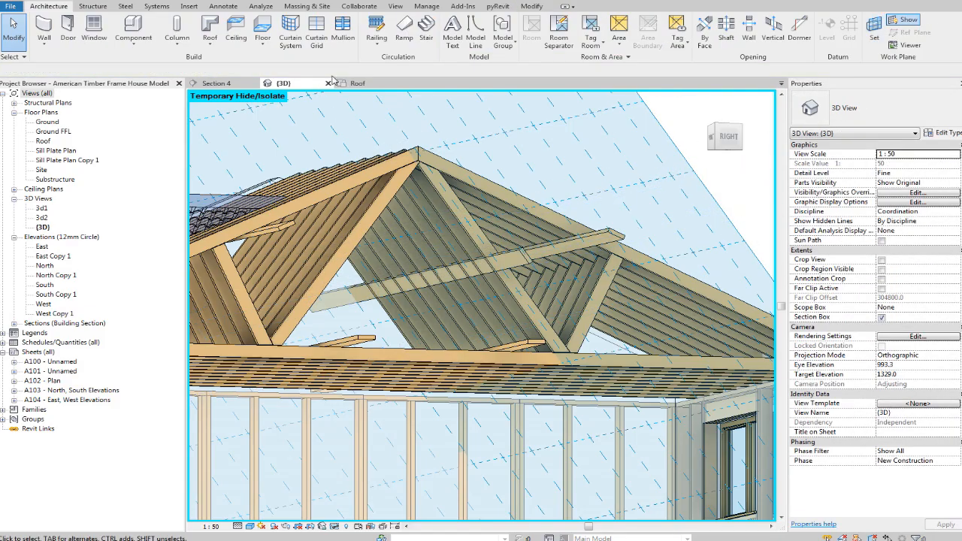
# Set the web bracing beam's y Offset Value to 25 in Section 4 and move it up the web towards the ridge.
pyautogui.click(218, 83)
pyautogui.scroll(3, 565, 370)
pyautogui.click(565, 370)
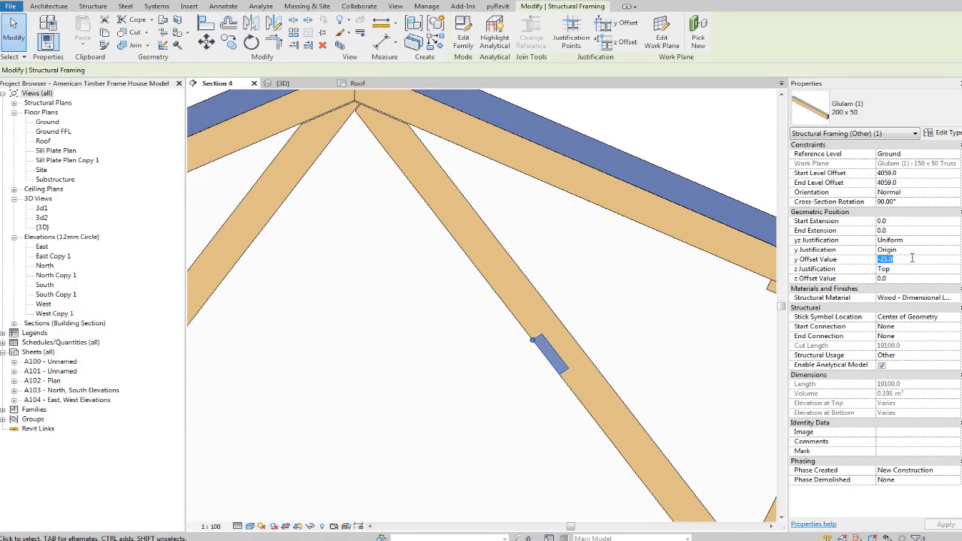
pyautogui.scroll(-5, 590, 339)
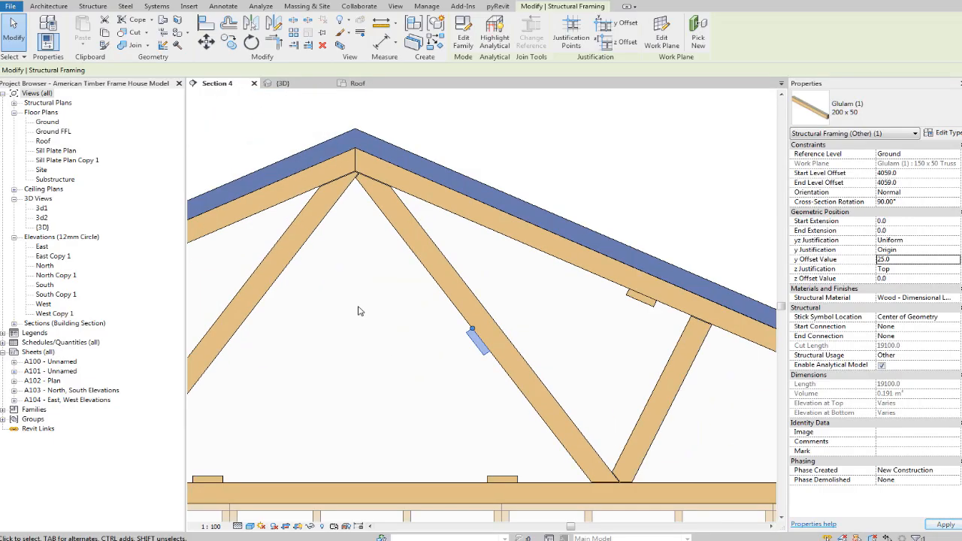
pyautogui.moveTo(622, 366); pyautogui.dragTo(566, 276)
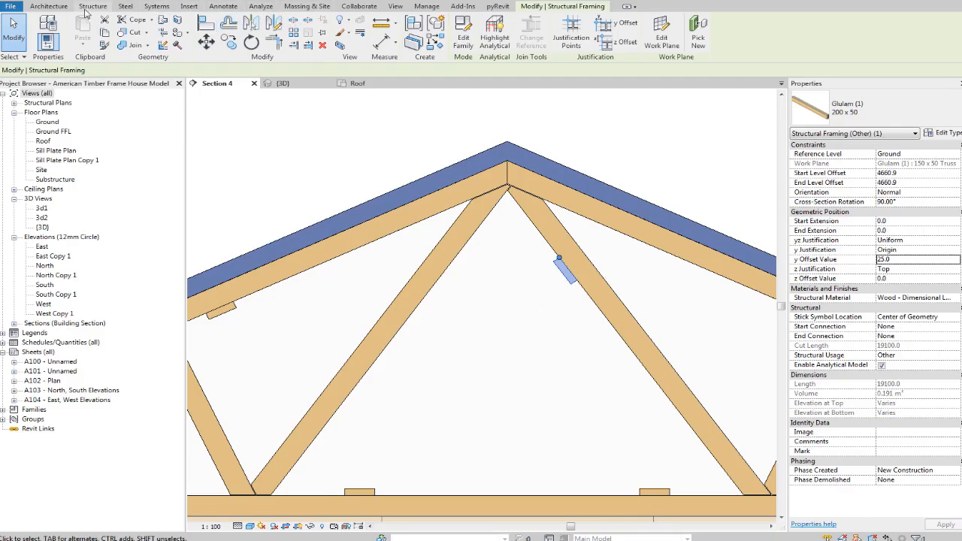
# Mirror a copy of the web bracing beam onto the opposite diagonal web, using a vertical axis through the ridge.
pyautogui.click(275, 24)
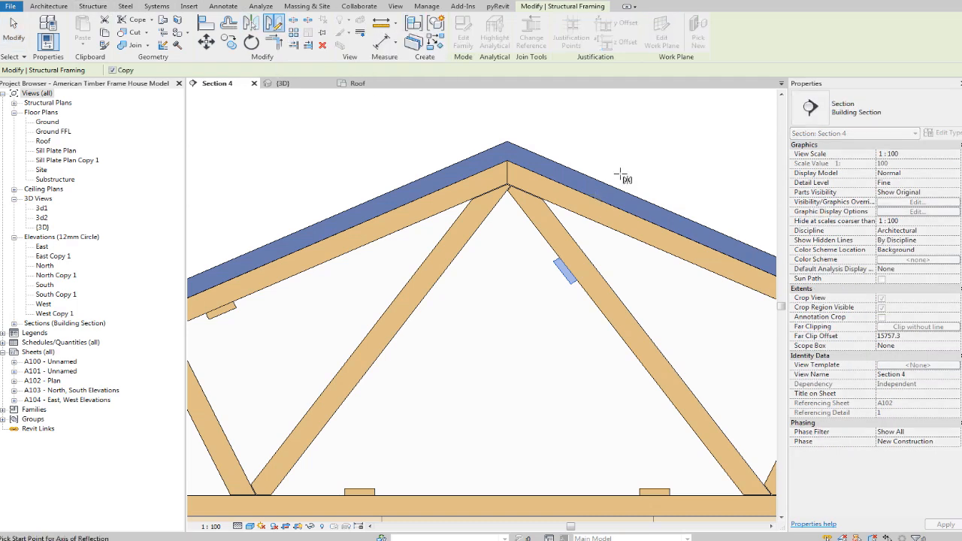
pyautogui.click(500, 142)
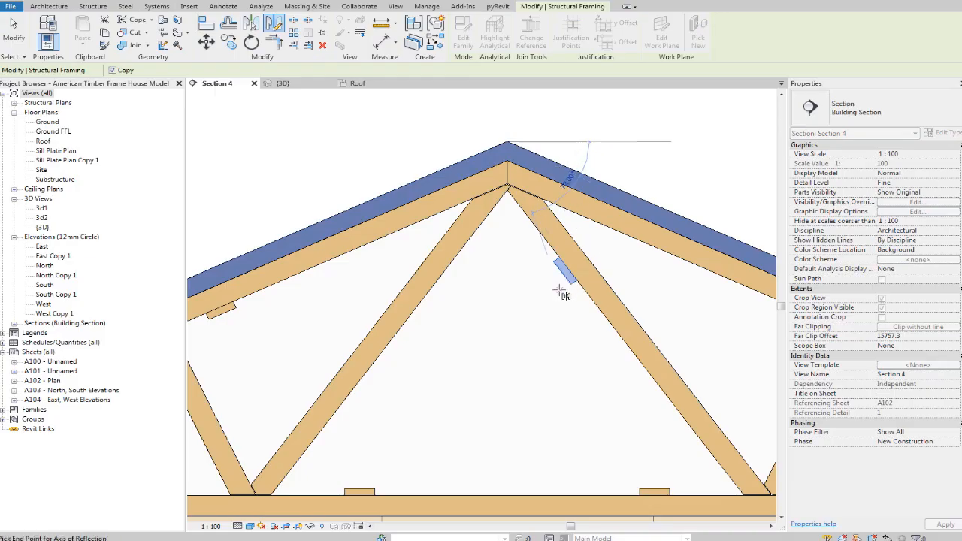
pyautogui.click(507, 297)
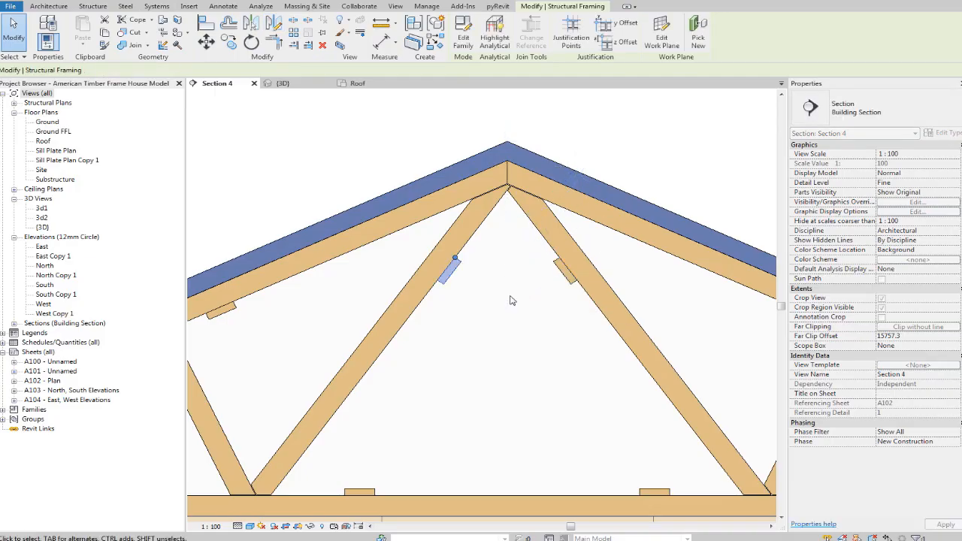
pyautogui.press('Escape')
pyautogui.scroll(-1, 526, 303)
# Examine the bracing beams along the chords and webs of the roof trusses in the 3D view.
pyautogui.click(286, 83)
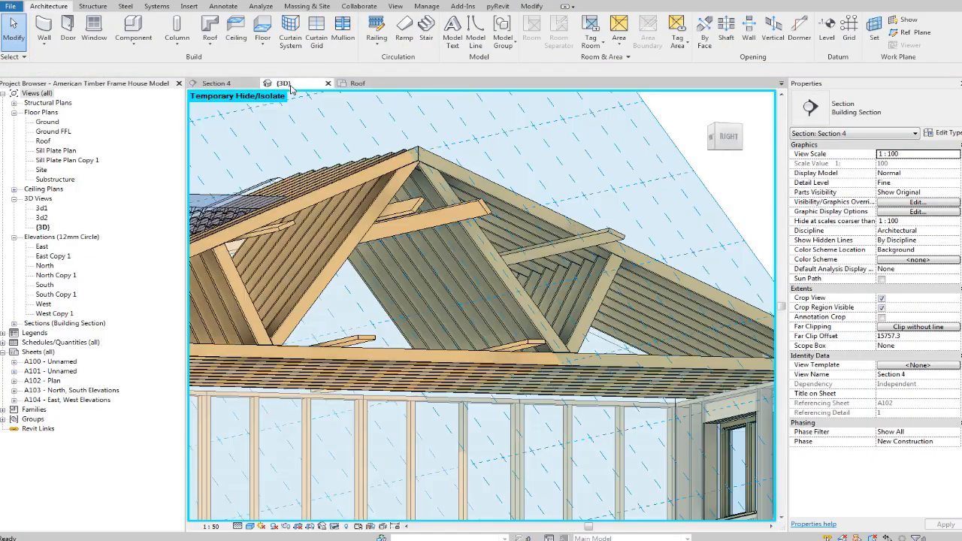
pyautogui.keyDown('shift'); pyautogui.moveTo(541, 271); pyautogui.dragTo(546, 340, button='middle'); pyautogui.keyUp('shift')
pyautogui.scroll(-3, 563, 334)
pyautogui.scroll(4, 546, 340)
pyautogui.keyDown('shift'); pyautogui.moveTo(663, 302); pyautogui.dragTo(648, 296, button='middle'); pyautogui.keyUp('shift')
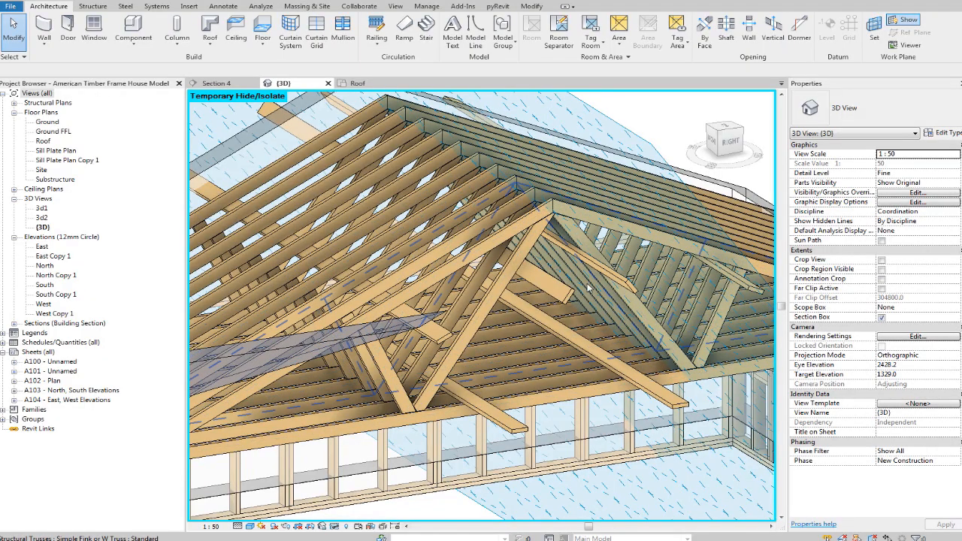
pyautogui.moveTo(532, 209); pyautogui.dragTo(526, 229, button='middle')
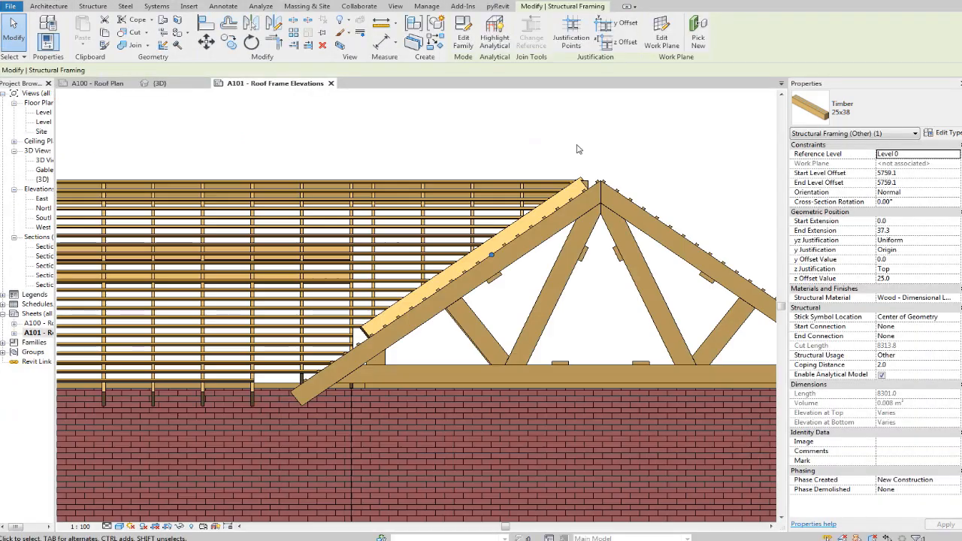
# Examine the 25x38 timber battens over the trusses in the elevations on sheet A101 - Roof Frame Elevations.
pyautogui.scroll(-3, 421, 218)
pyautogui.scroll(5, 421, 219)
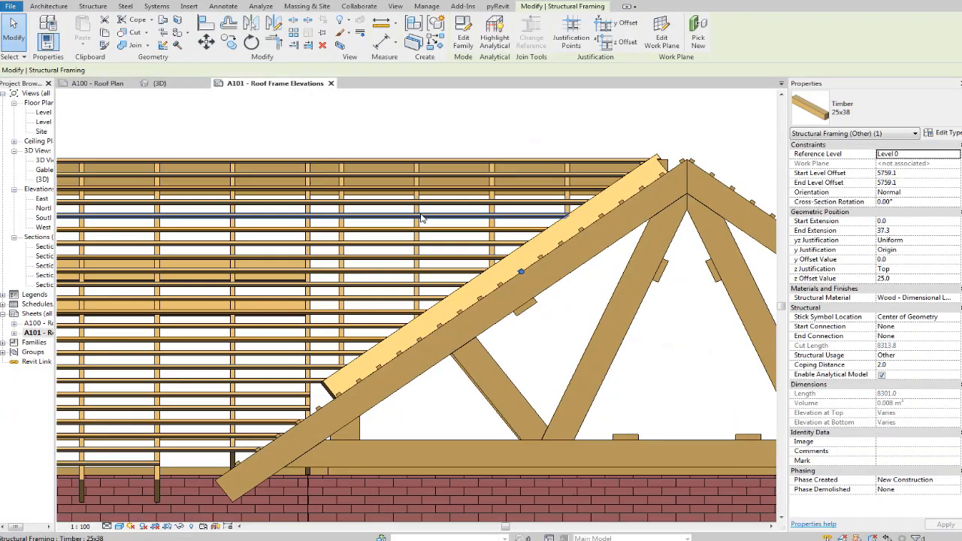
pyautogui.click(422, 219)
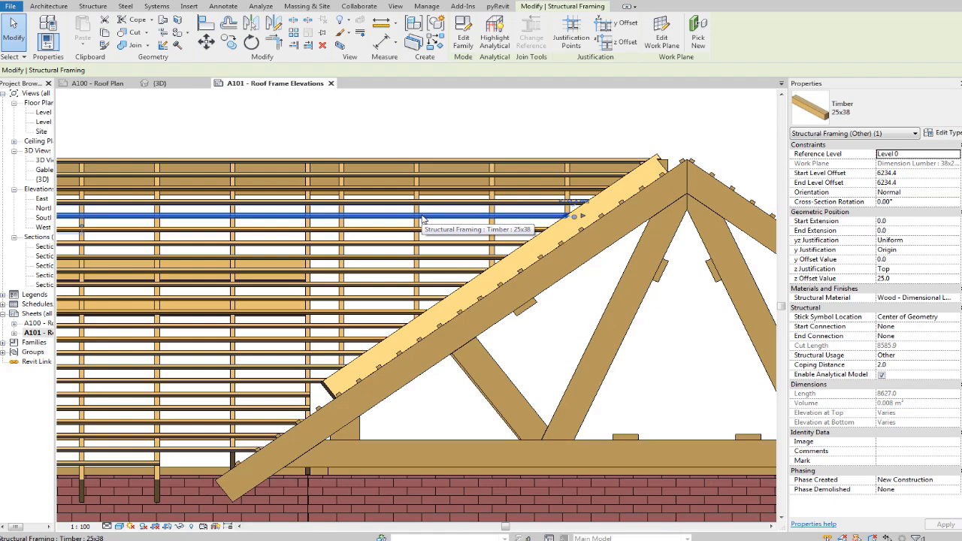
pyautogui.scroll(-5, 422, 219)
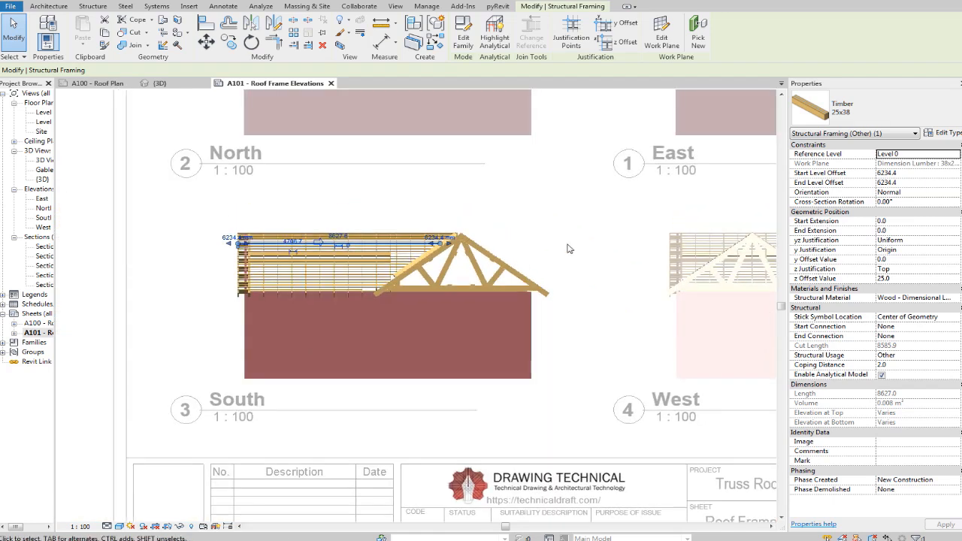
pyautogui.scroll(3, 303, 319)
pyautogui.click(425, 247)
pyautogui.scroll(5, 398, 285)
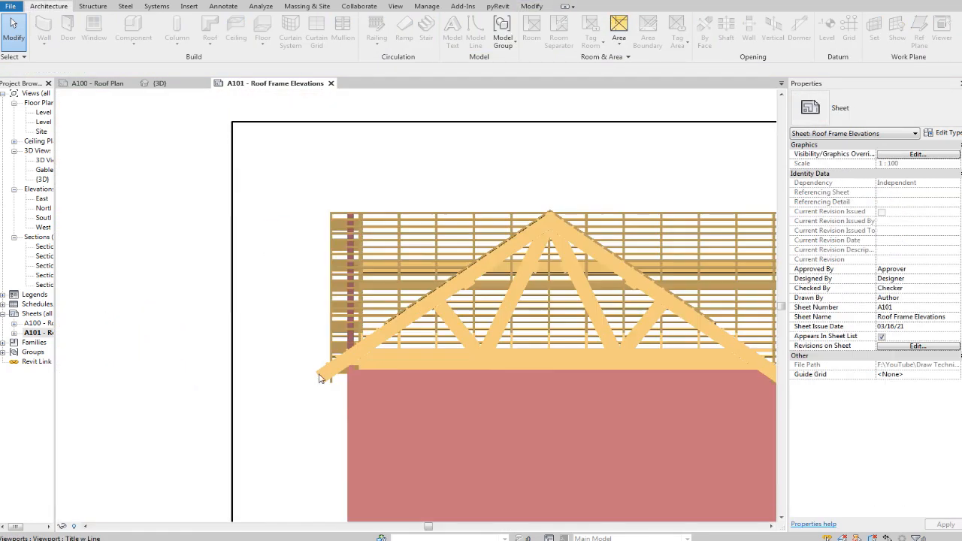
pyautogui.scroll(3, 398, 285)
# Measure the spacing between two adjacent battens along the top chord in the West elevation with an aligned dimension.
pyautogui.doubleClick(331, 345)
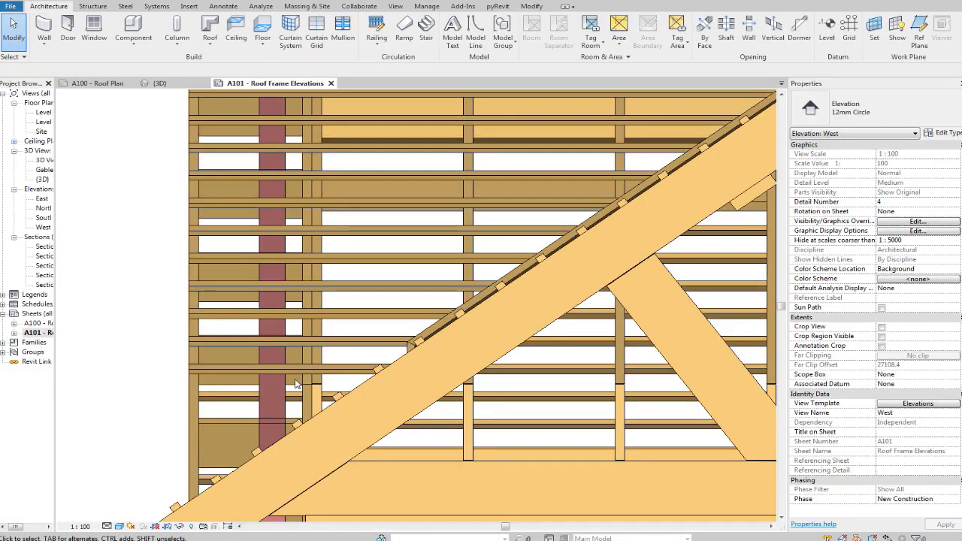
pyautogui.press('d')
pyautogui.press('i')
pyautogui.scroll(4, 406, 376)
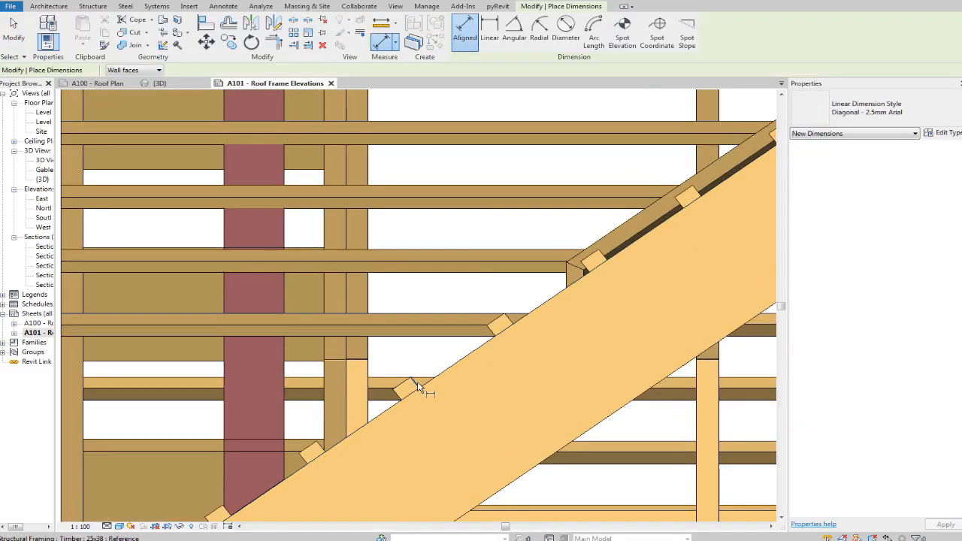
pyautogui.click(410, 381)
pyautogui.click(501, 325)
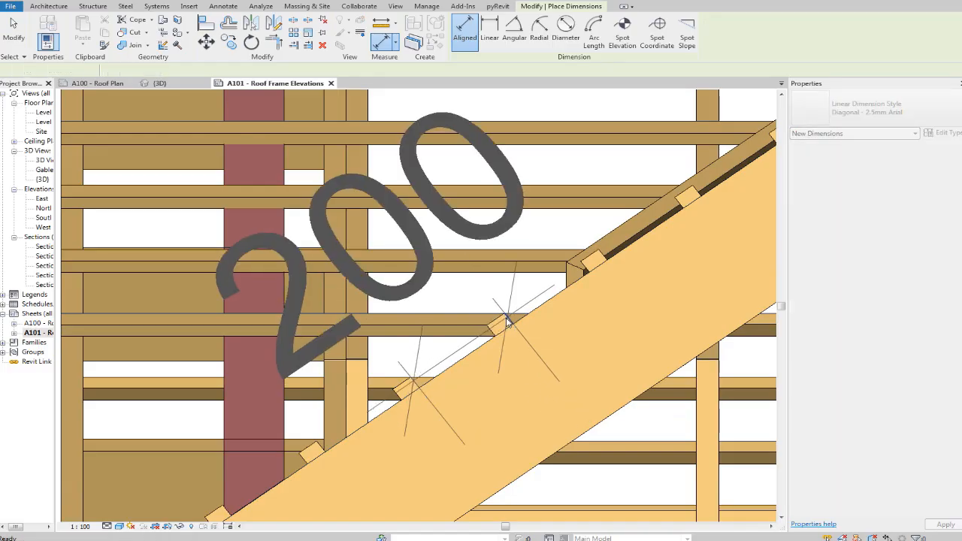
pyautogui.press('Escape')
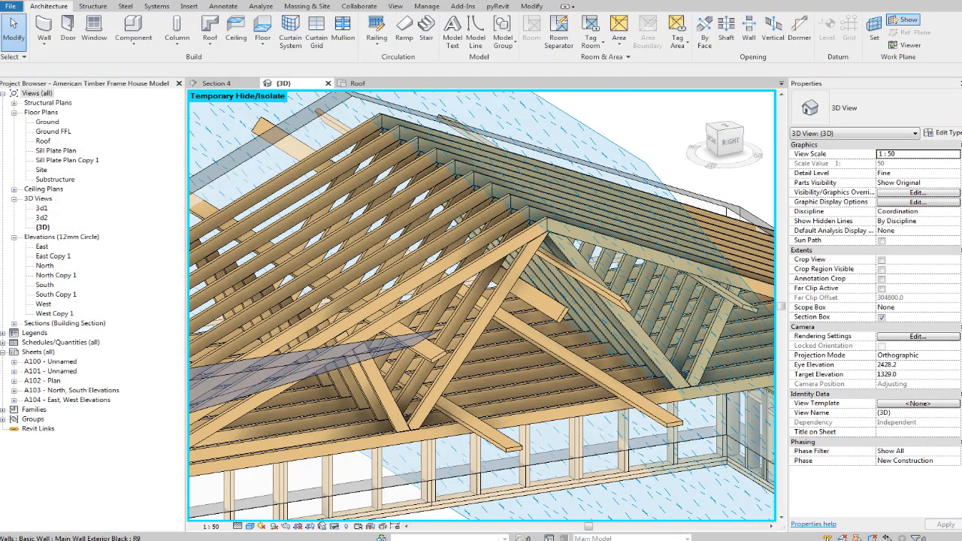
# In Section 4 of the timber frame house model, copy the left bottom-chord bracing beam about 440 mm towards midspan, and return to the 3D view.
pyautogui.scroll(-5, 549, 344)
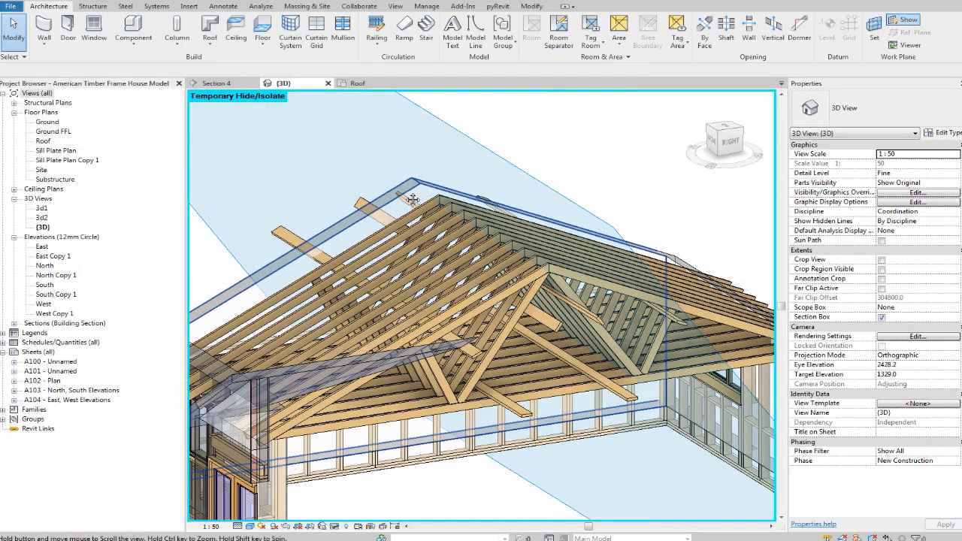
pyautogui.click(229, 86)
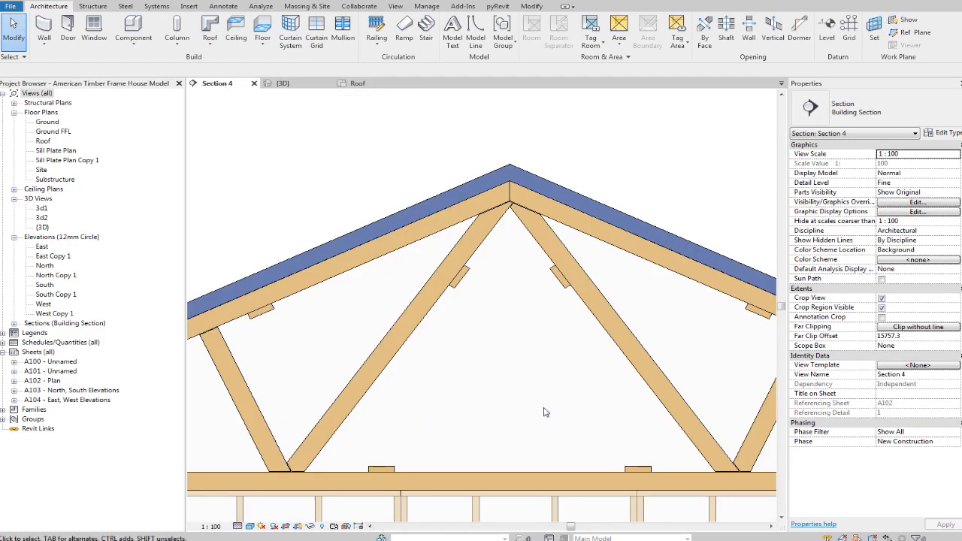
pyautogui.moveTo(566, 342); pyautogui.dragTo(572, 351, button='middle')
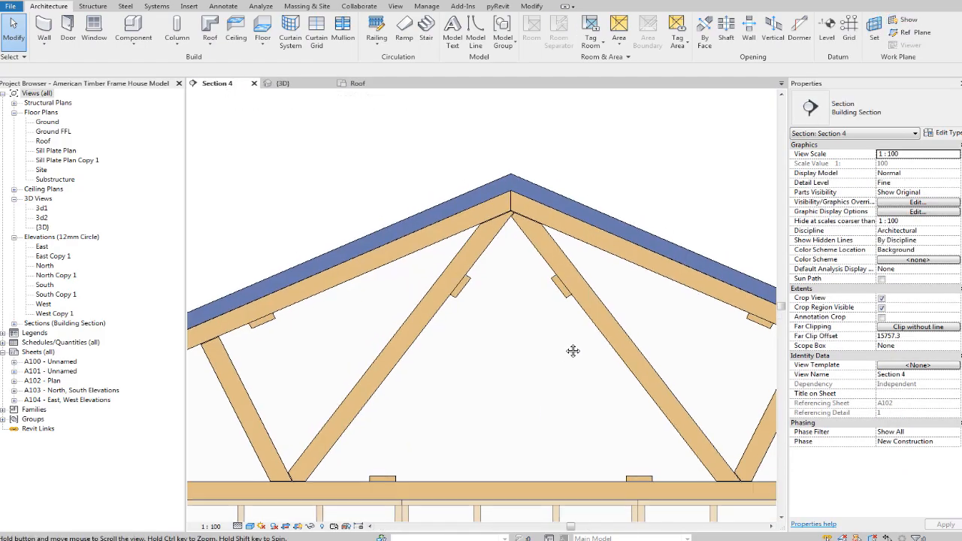
pyautogui.click(387, 476)
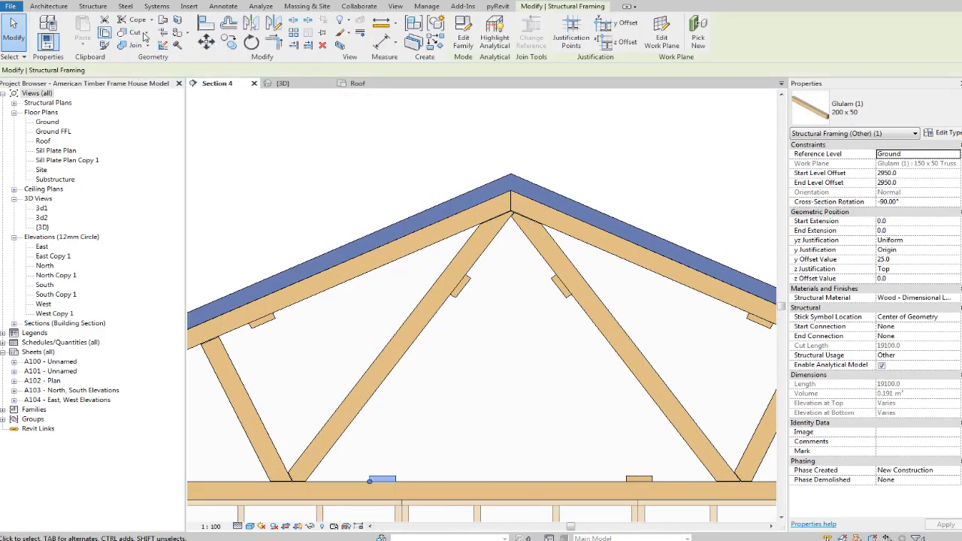
pyautogui.click(229, 43)
pyautogui.click(369, 480)
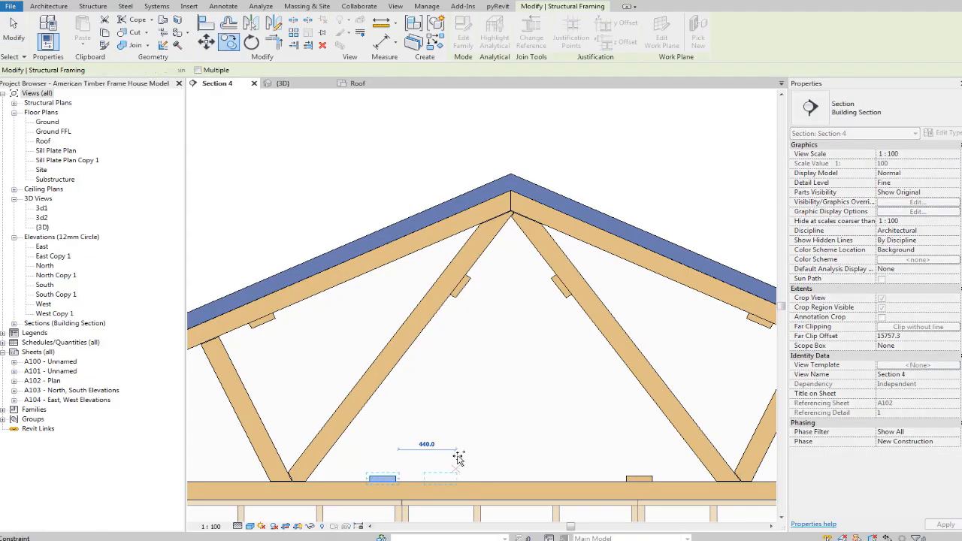
pyautogui.click(427, 480)
pyautogui.press('Escape')
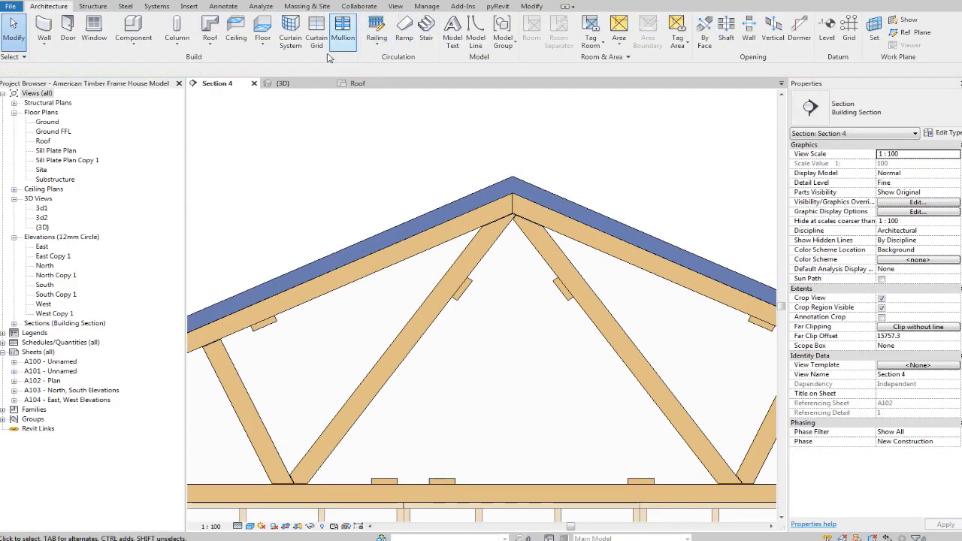
pyautogui.click(290, 83)
pyautogui.scroll(3, 552, 413)
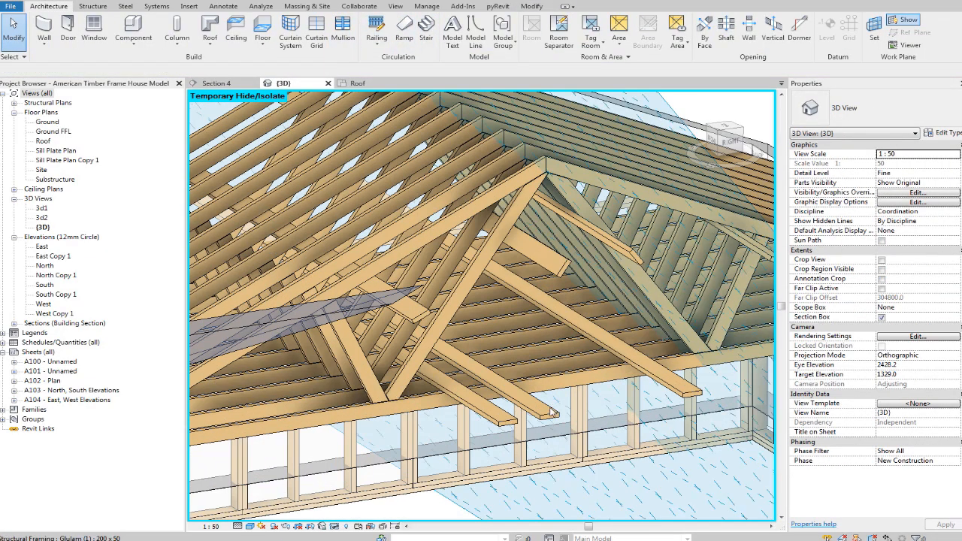
pyautogui.scroll(2, 554, 406)
pyautogui.click(554, 405)
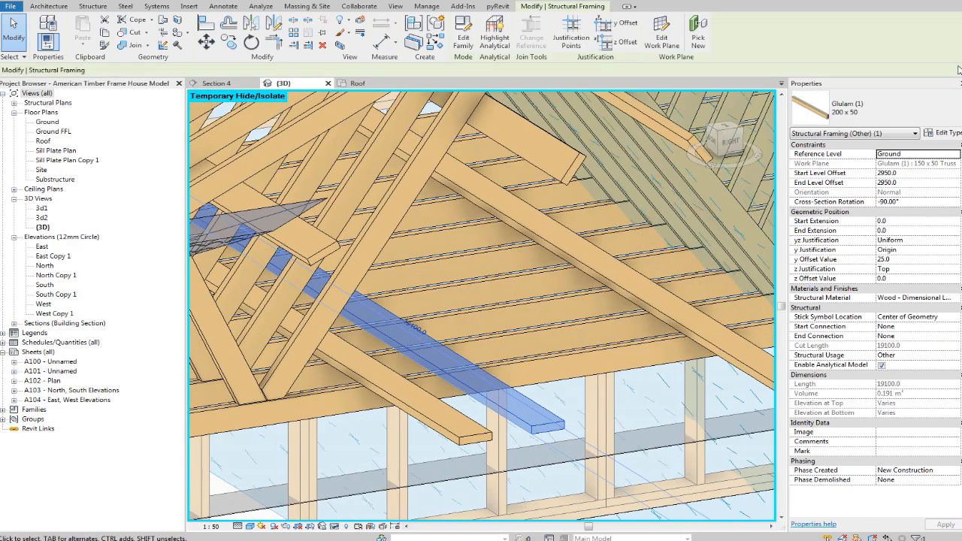
pyautogui.click(943, 132)
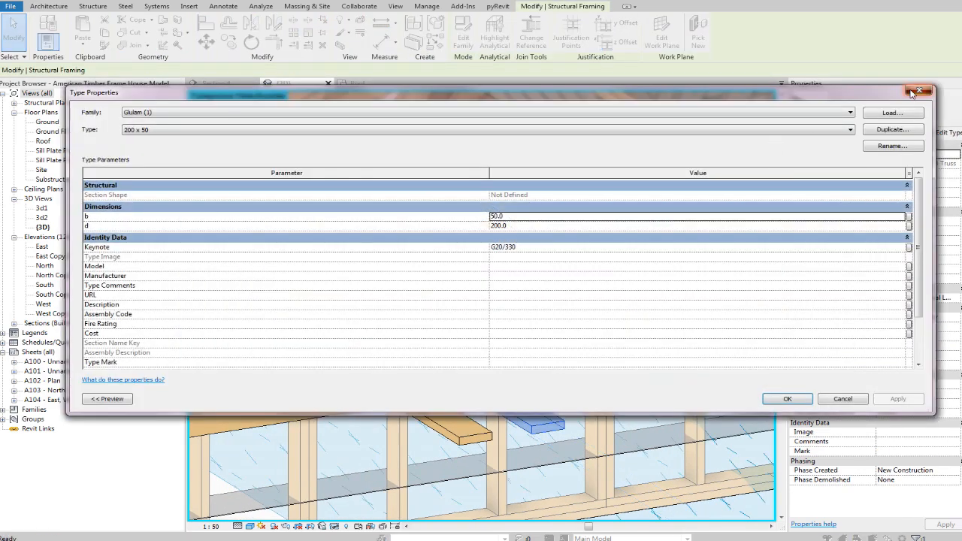
pyautogui.click(792, 518)
pyautogui.click(892, 107)
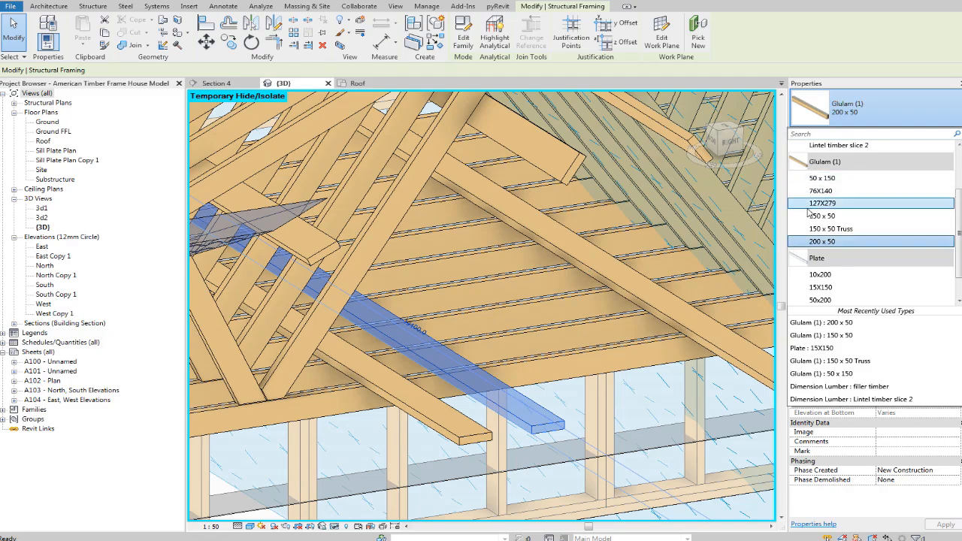
pyautogui.click(604, 201)
# Duplicate the copied bottom-chord beam's Glulam (1) type under the name 38 x 25.
pyautogui.scroll(-2, 601, 203)
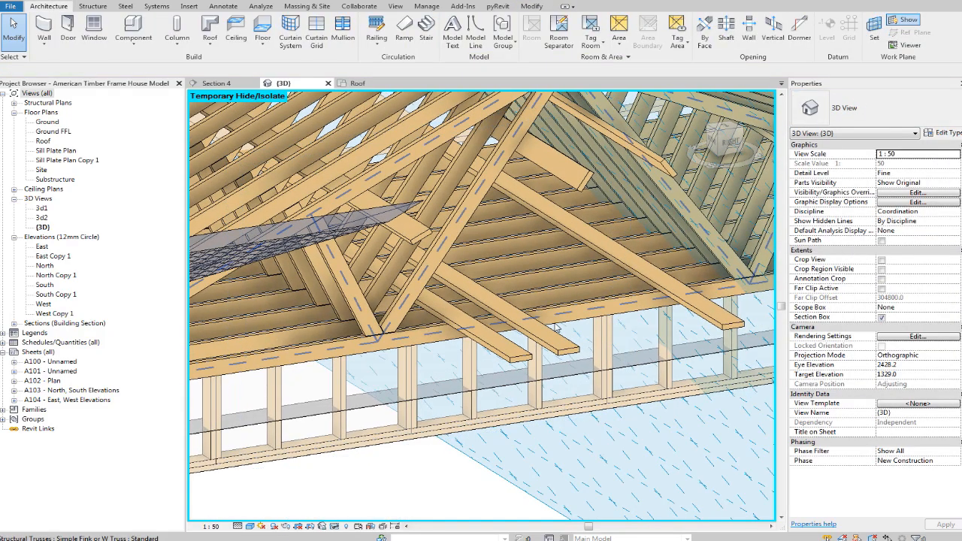
pyautogui.scroll(1, 556, 331)
pyautogui.scroll(1, 553, 335)
pyautogui.click(553, 335)
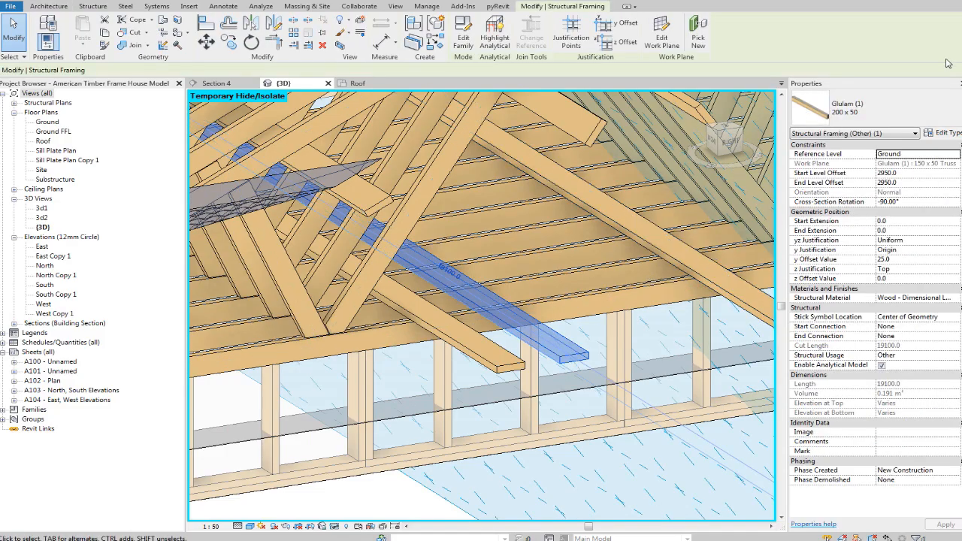
pyautogui.click(937, 134)
pyautogui.click(904, 130)
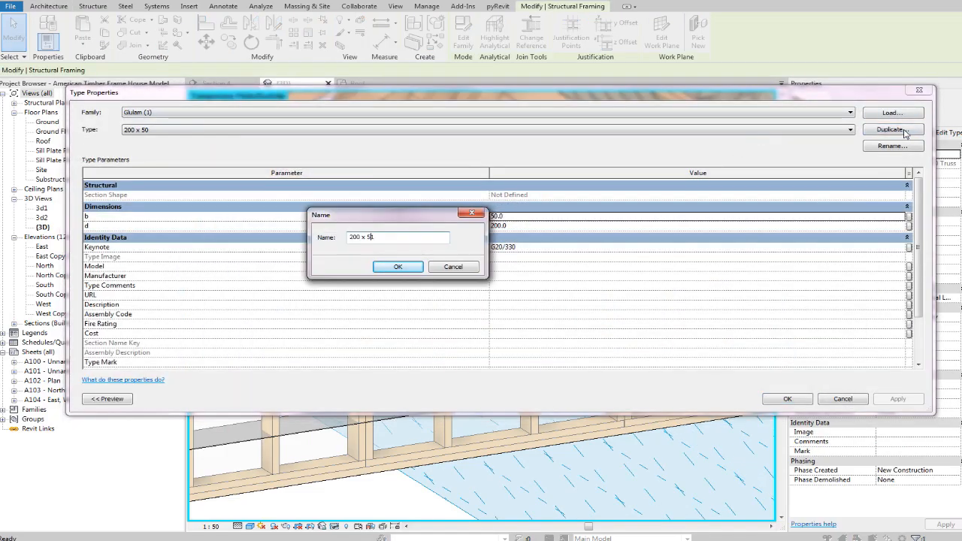
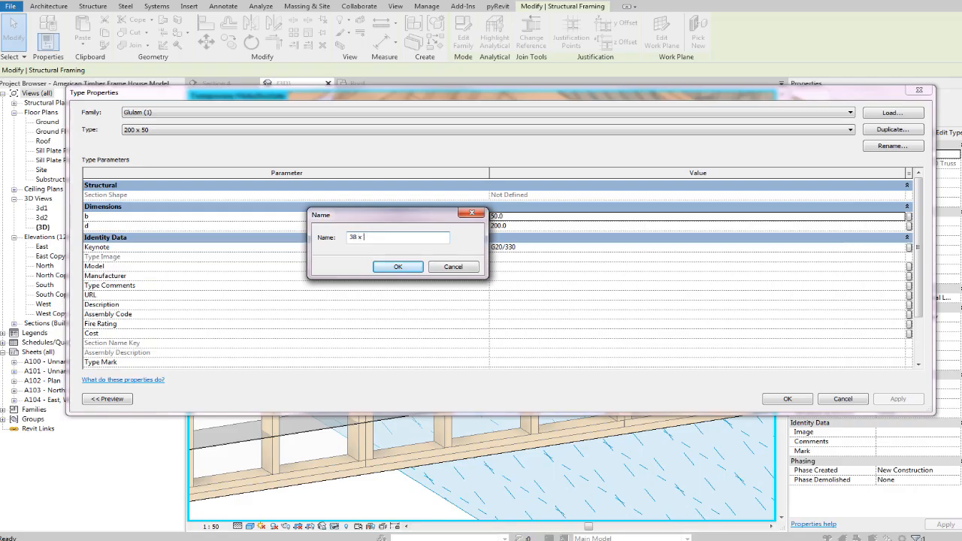
pyautogui.click(394, 266)
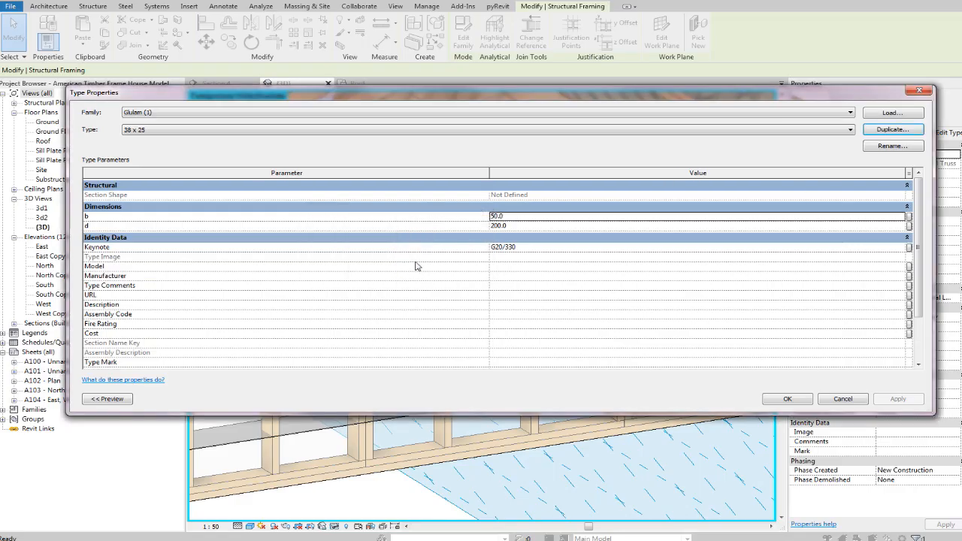
# Set the 38 x 25 type's dimensions to b 25 and d 38 and apply them to the copied beam.
pyautogui.click(523, 218)
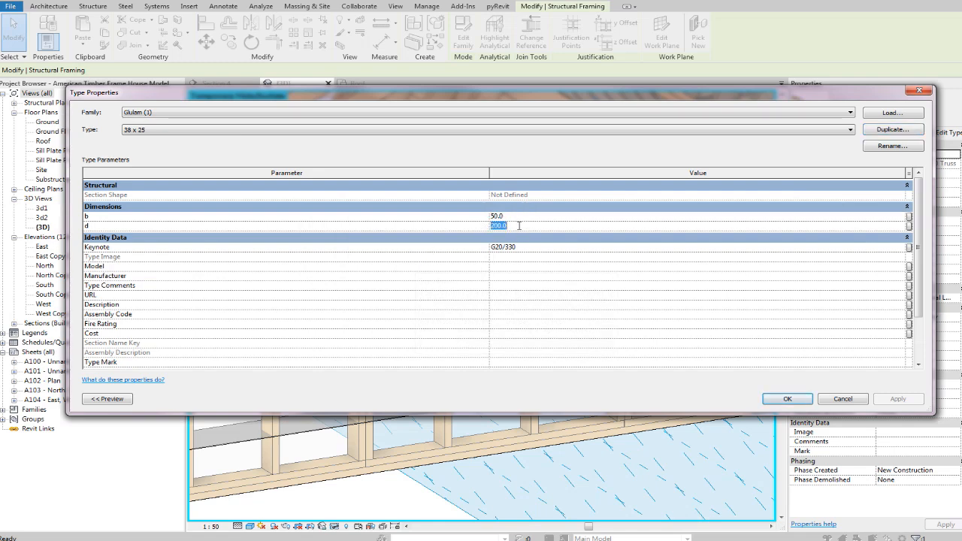
pyautogui.write('38')
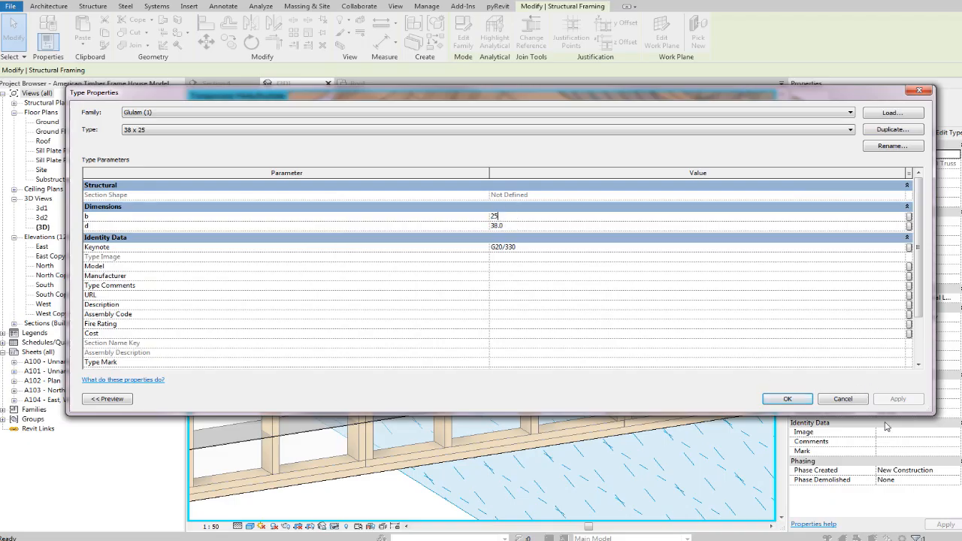
pyautogui.click(787, 399)
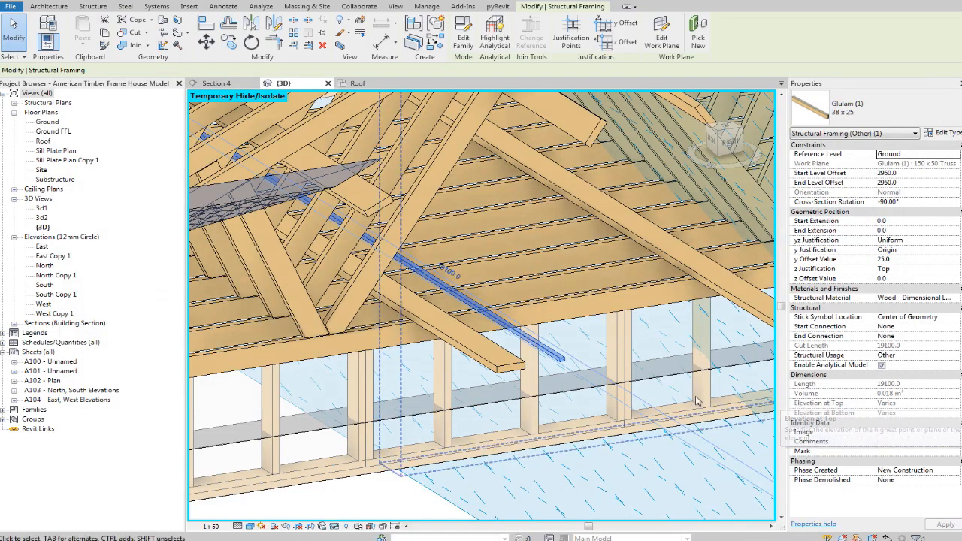
pyautogui.press('Escape')
# Set the work plane to the upper face of a truss top chord by picking the plane.
pyautogui.keyDown('shift'); pyautogui.moveTo(661, 361); pyautogui.dragTo(597, 312, button='middle'); pyautogui.keyUp('shift')
pyautogui.click(874, 30)
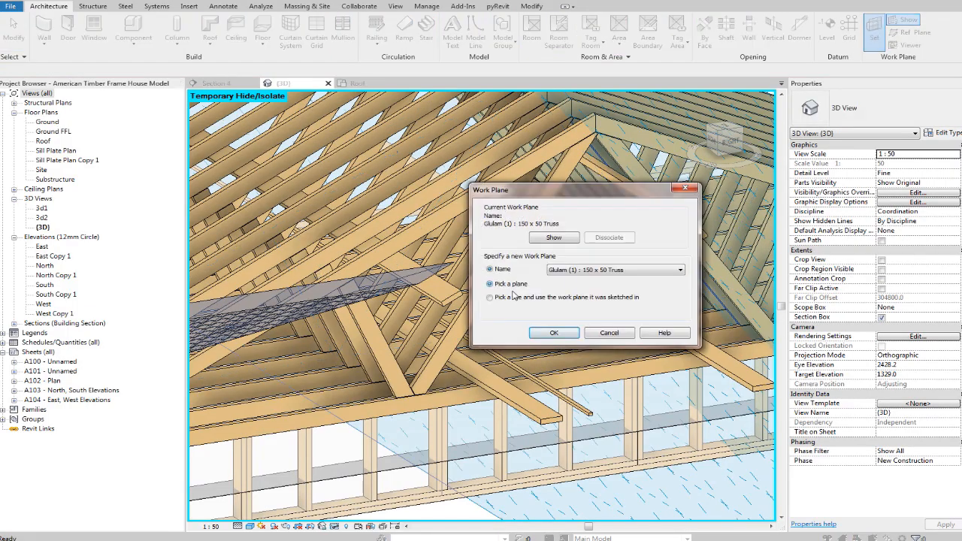
pyautogui.click(554, 332)
pyautogui.scroll(5, 448, 227)
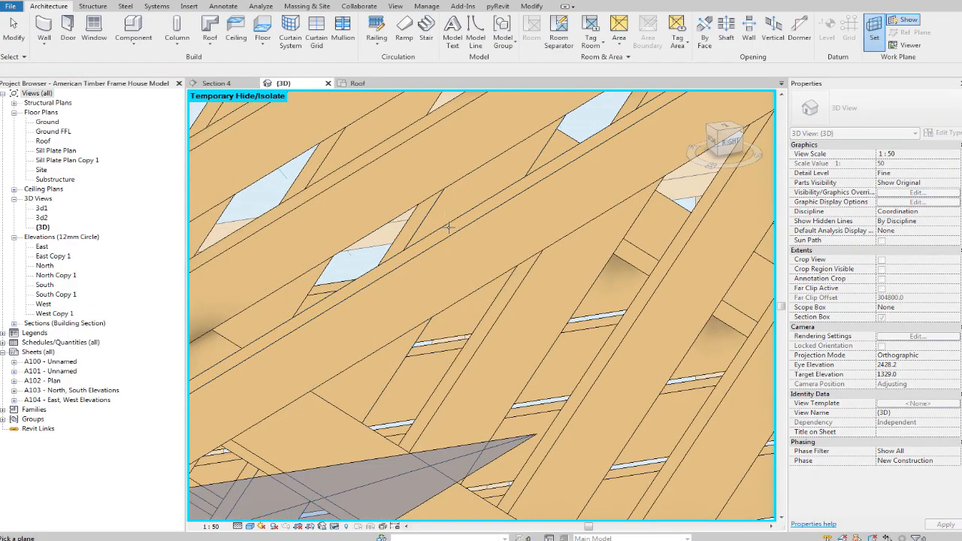
pyautogui.click(448, 227)
pyautogui.keyDown('shift'); pyautogui.moveTo(448, 227); pyautogui.dragTo(568, 427, button='middle'); pyautogui.keyUp('shift')
pyautogui.press('Escape')
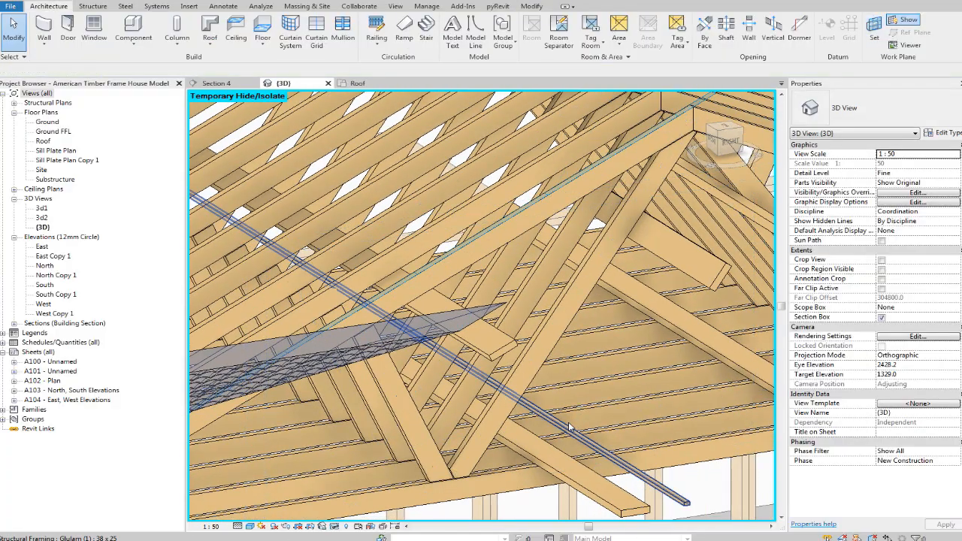
# Rehost the 38 x 25 batten onto the top chord's work plane, placing it across the roof slope.
pyautogui.click(569, 427)
pyautogui.click(697, 34)
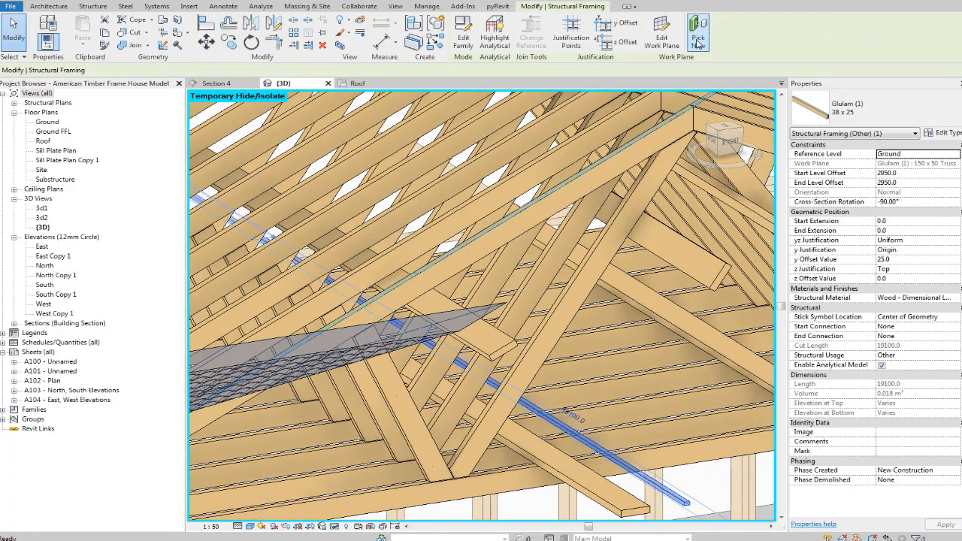
pyautogui.click(476, 174)
pyautogui.moveTo(621, 163); pyautogui.dragTo(603, 201, button='middle')
pyautogui.press('Escape')
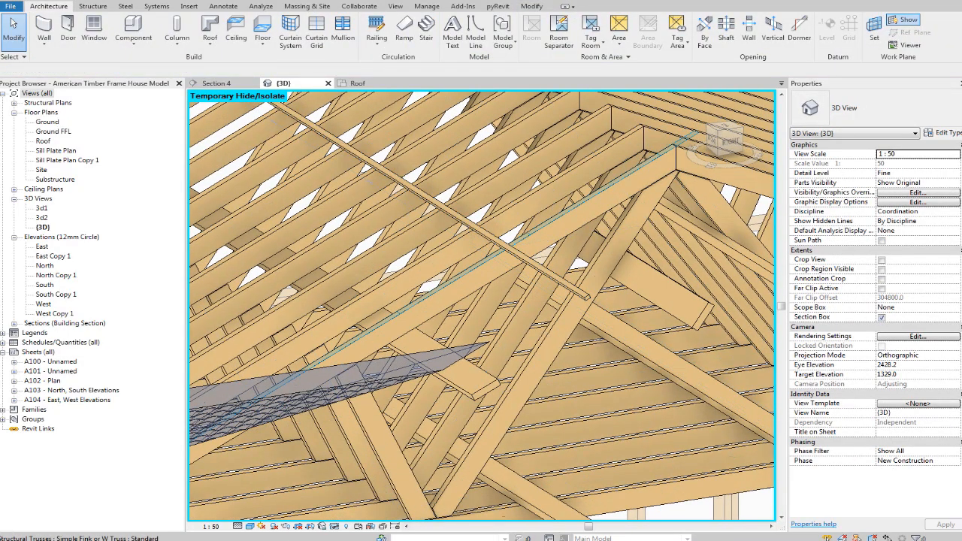
# Open the Section 4 view and temporarily hide the tiled roof element above the truss top chord.
pyautogui.scroll(-3, 299, 238)
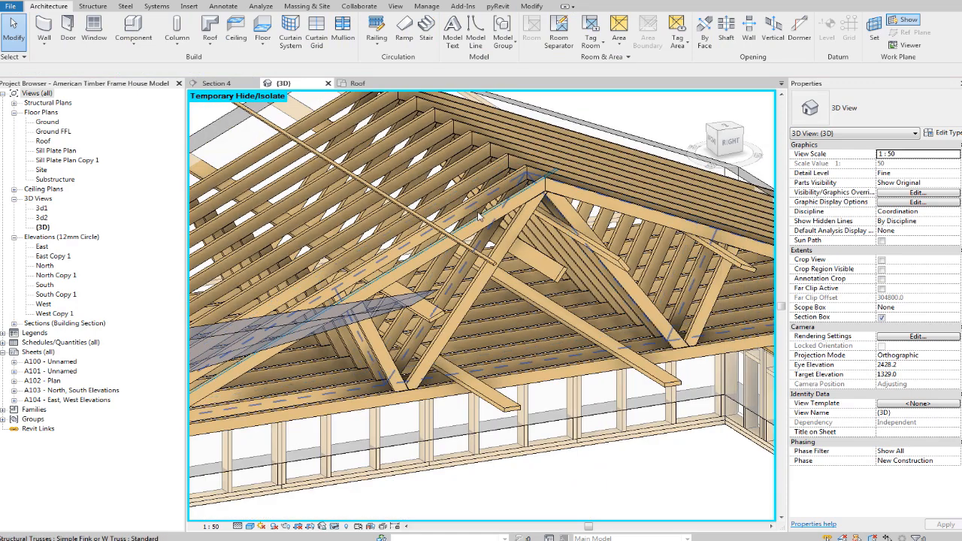
pyautogui.scroll(1, 498, 219)
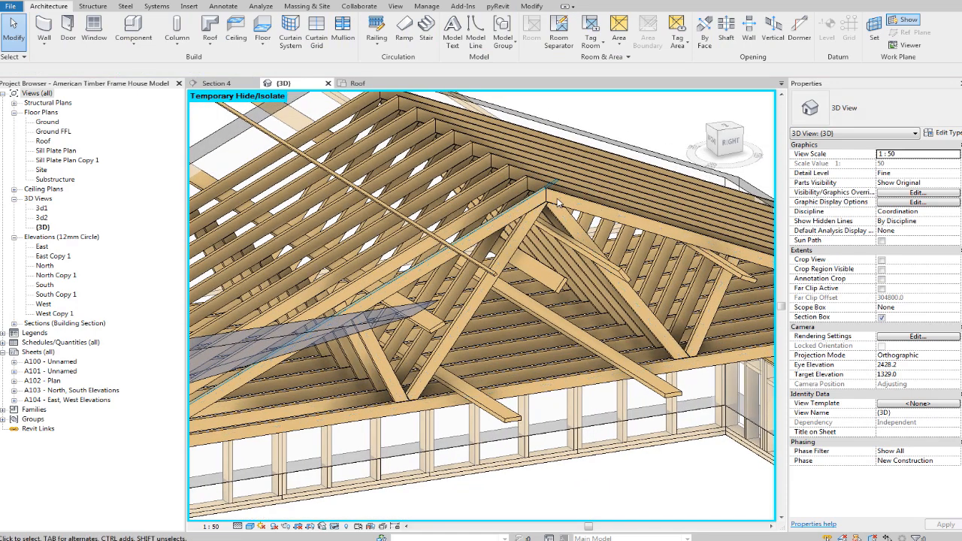
pyautogui.scroll(-1, 557, 202)
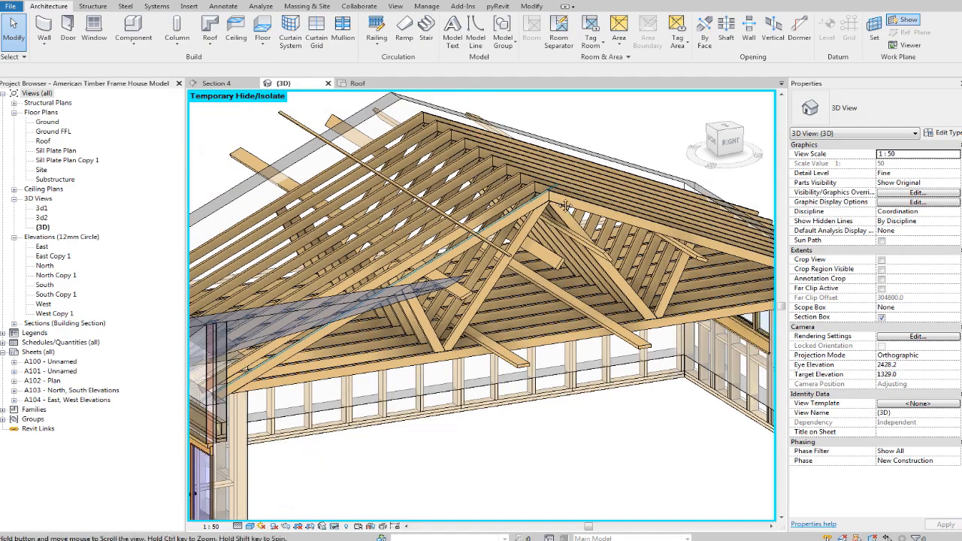
pyautogui.click(218, 83)
pyautogui.scroll(5, 420, 263)
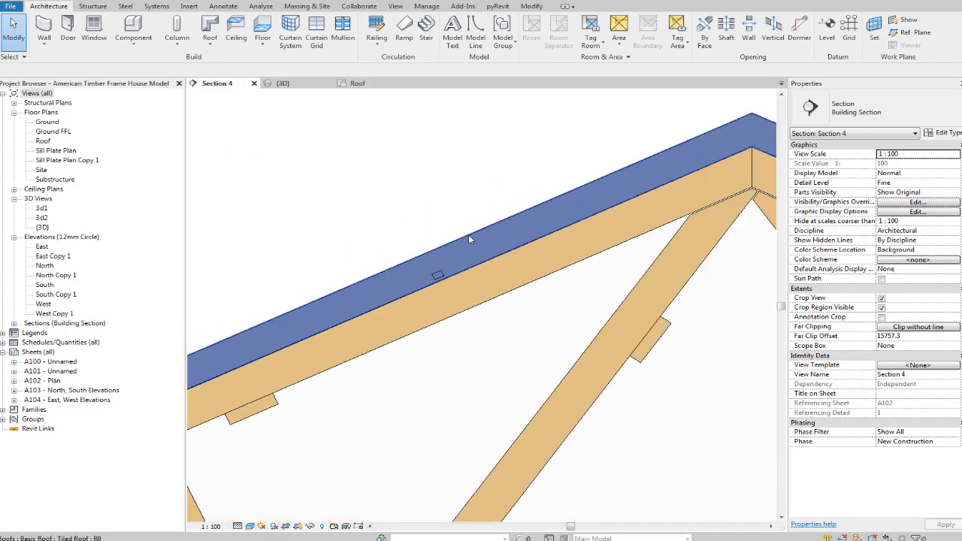
pyautogui.click(468, 236)
pyautogui.click(316, 529)
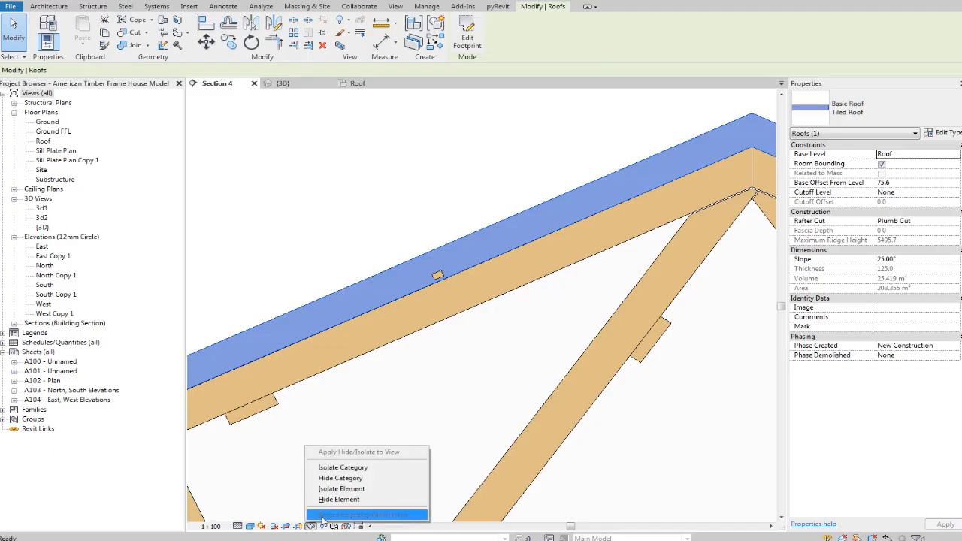
pyautogui.click(347, 497)
# Measure the gap between the 38 x 25 batten and the truss top chord with an aligned dimension.
pyautogui.moveTo(479, 260); pyautogui.dragTo(425, 286, button='middle')
pyautogui.scroll(4, 383, 304)
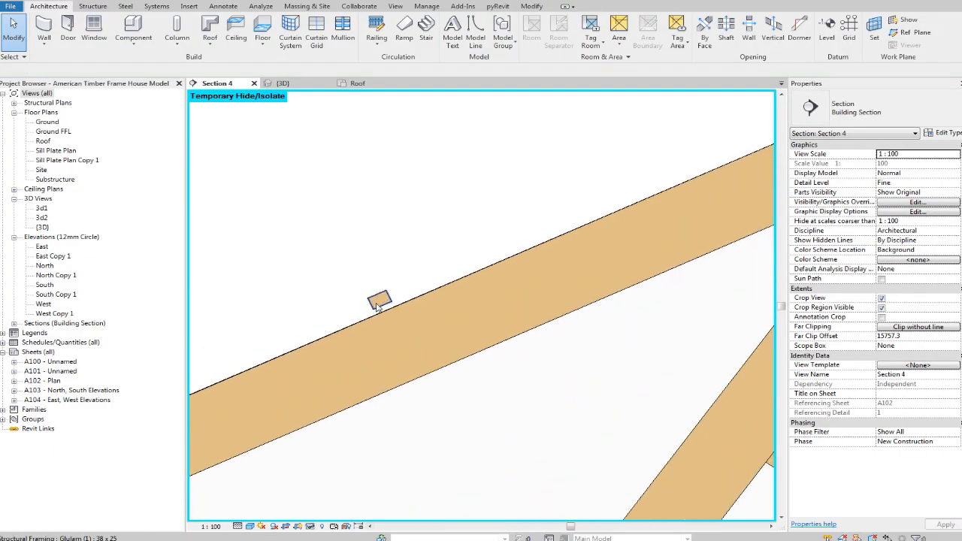
pyautogui.press('d')
pyautogui.press('i')
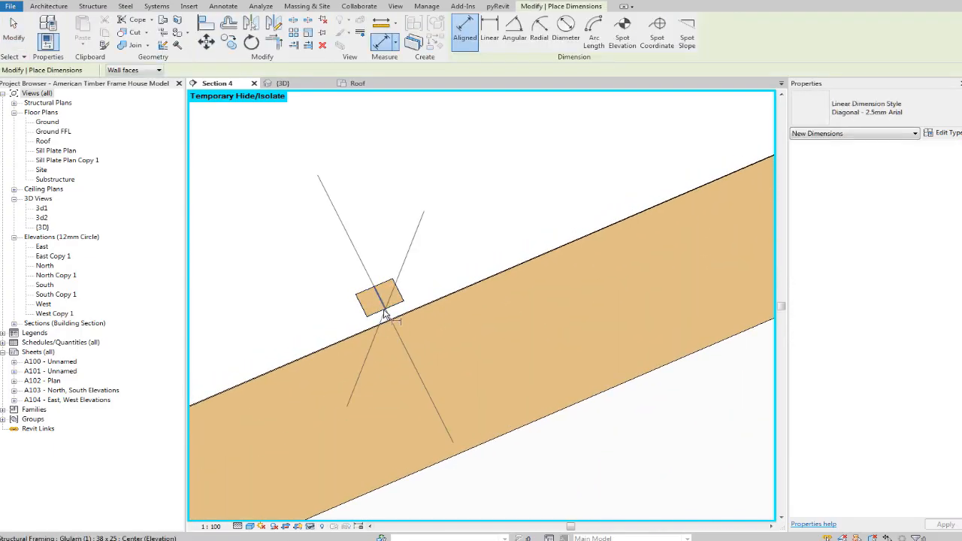
pyautogui.click(390, 309)
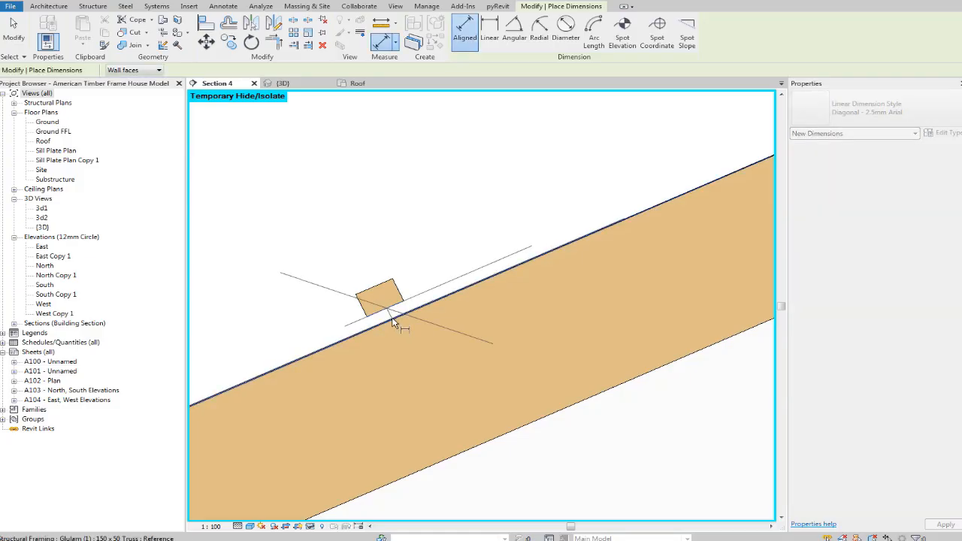
pyautogui.click(393, 317)
pyautogui.press('Escape')
pyautogui.press('Escape')
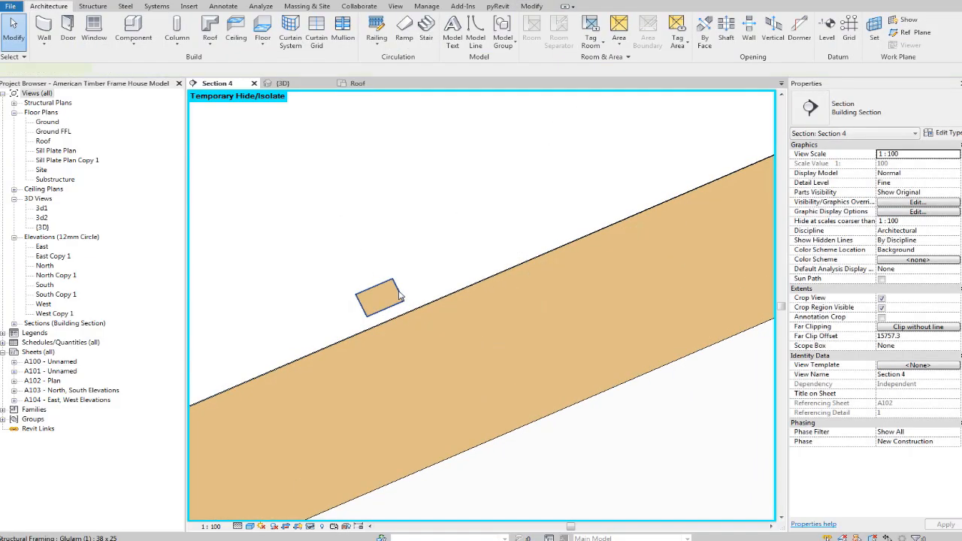
# Set the 38 x 25 batten's y Offset Value to 38.
pyautogui.click(389, 304)
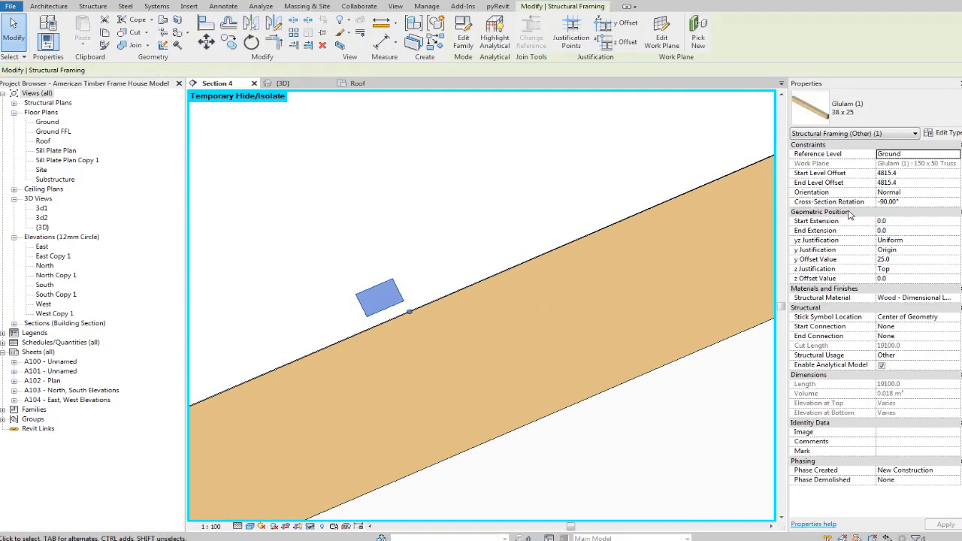
pyautogui.click(905, 260)
pyautogui.write('38')
pyautogui.press('Return')
pyautogui.press('Escape')
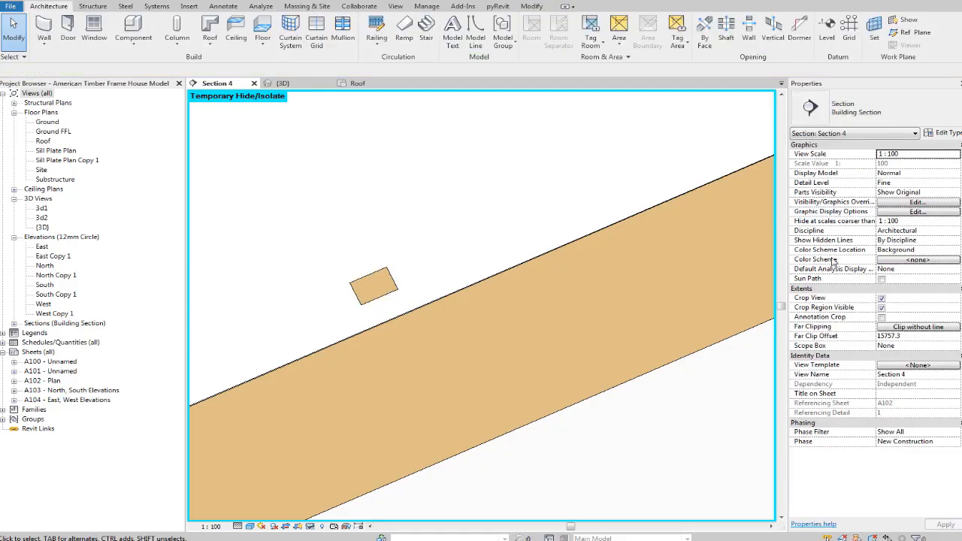
# Set the batten's y Offset Value to 0, followed by 19, to bring it closer to the top chord.
pyautogui.click(393, 278)
pyautogui.click(912, 260)
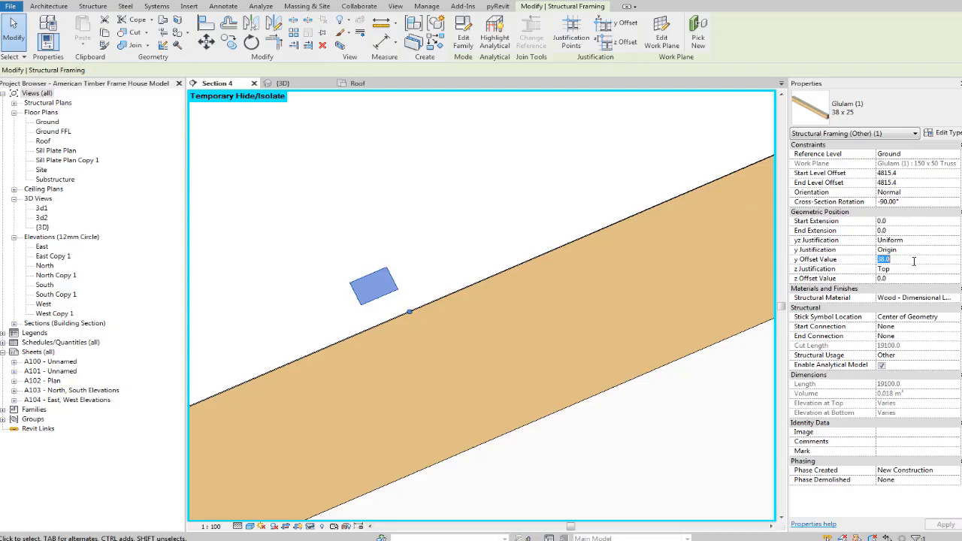
pyautogui.write('0')
pyautogui.press('Return')
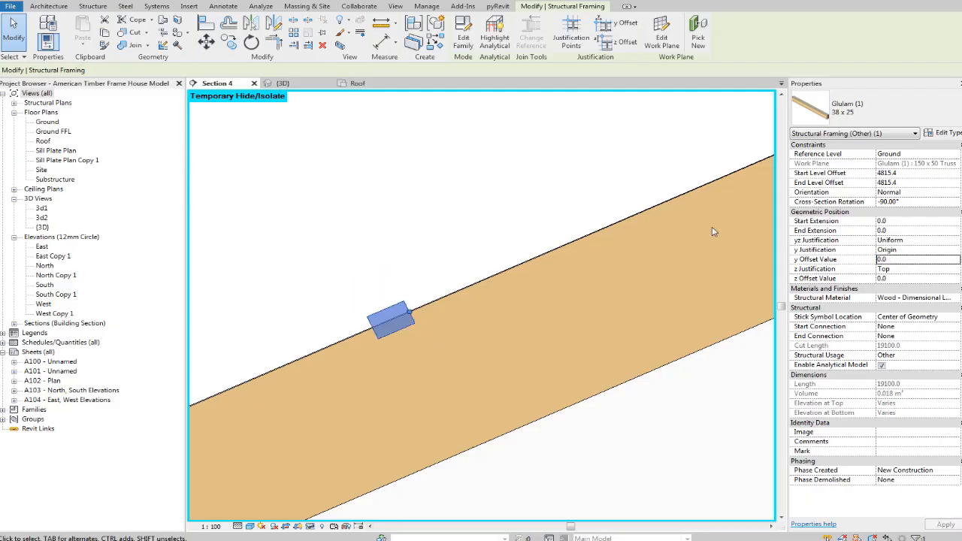
pyautogui.click(905, 261)
pyautogui.write('19')
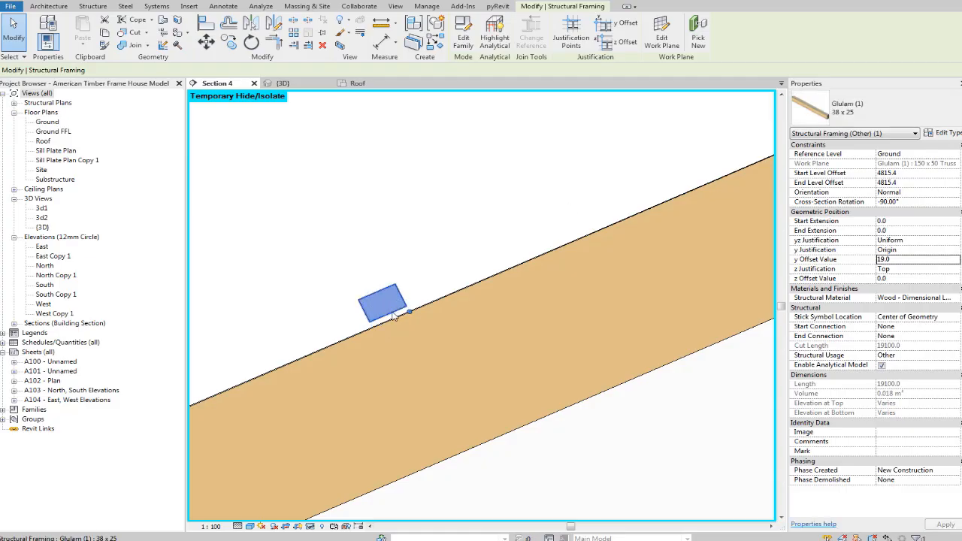
# Check the remaining gap between the batten's underside and the top chord with an aligned dimension, without placing it.
pyautogui.scroll(2, 387, 313)
pyautogui.scroll(1, 387, 313)
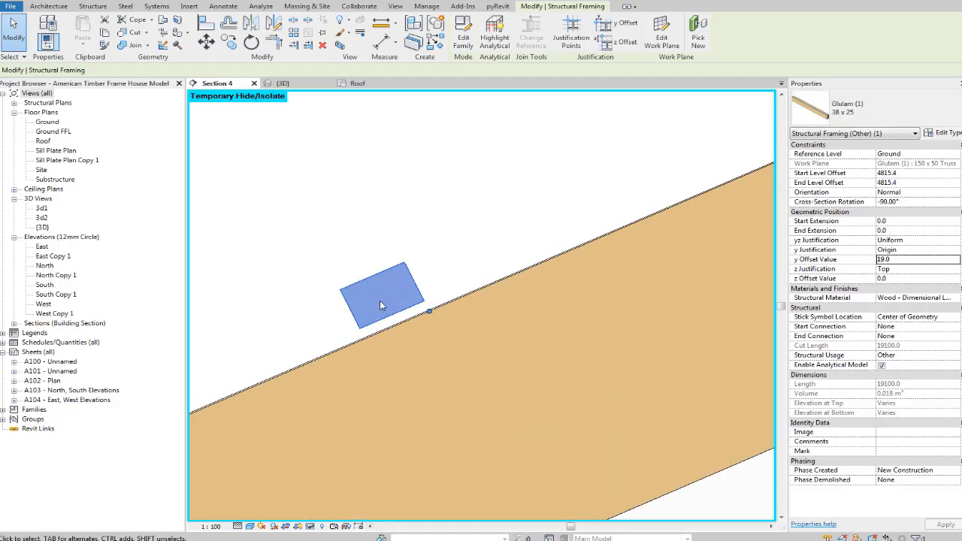
pyautogui.press('d')
pyautogui.press('i')
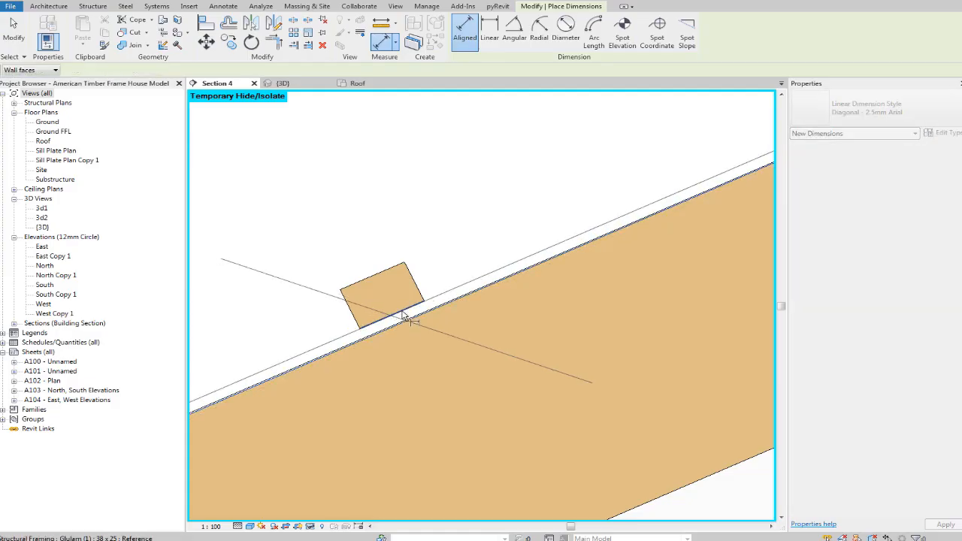
pyautogui.scroll(-4, 402, 323)
pyautogui.scroll(5, 406, 316)
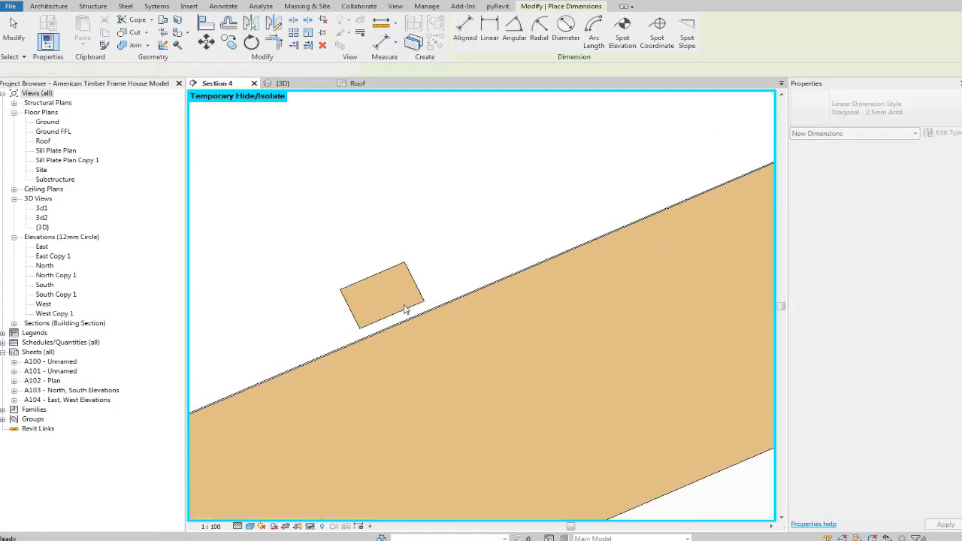
pyautogui.press('Escape')
pyautogui.press('Escape')
# Try a y Offset Value of 26 on the batten and undo the change.
pyautogui.click(419, 255)
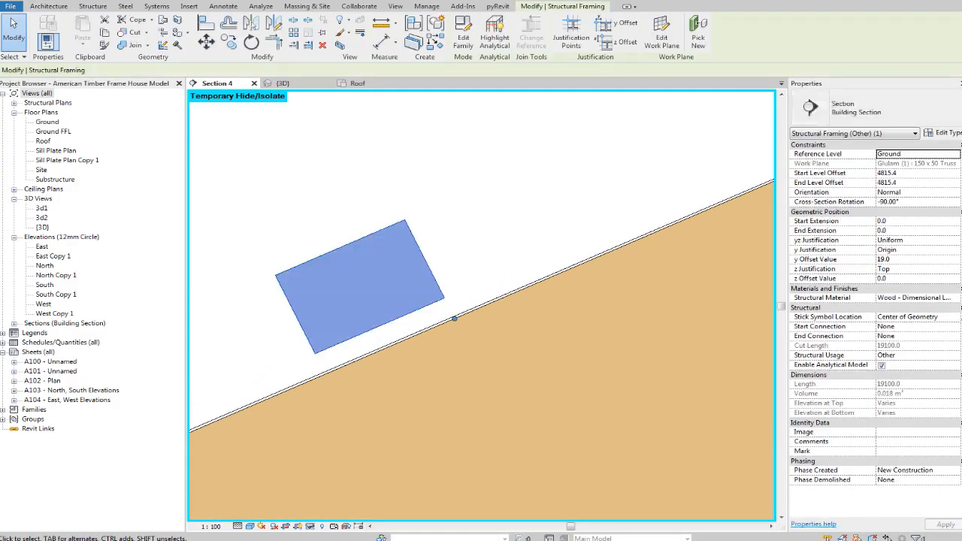
pyautogui.click(907, 259)
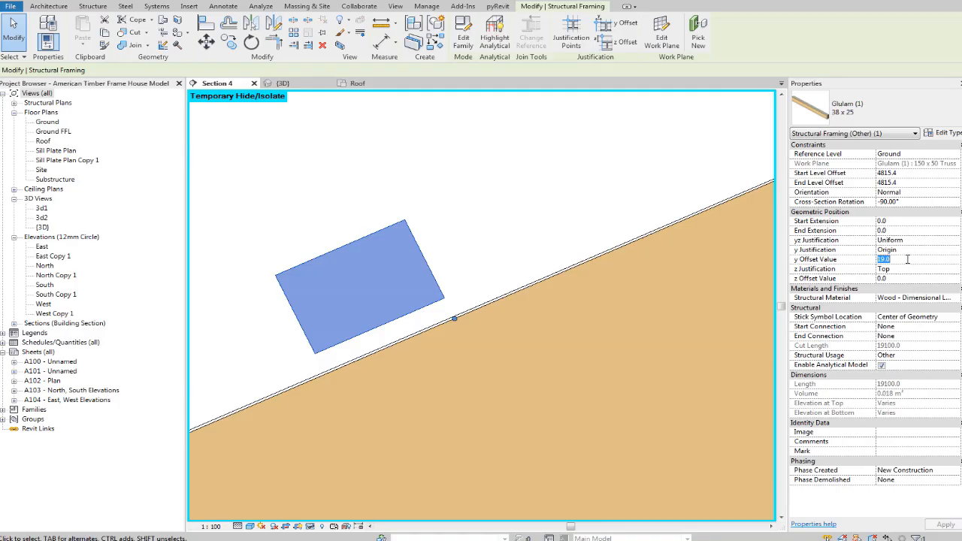
pyautogui.write('26')
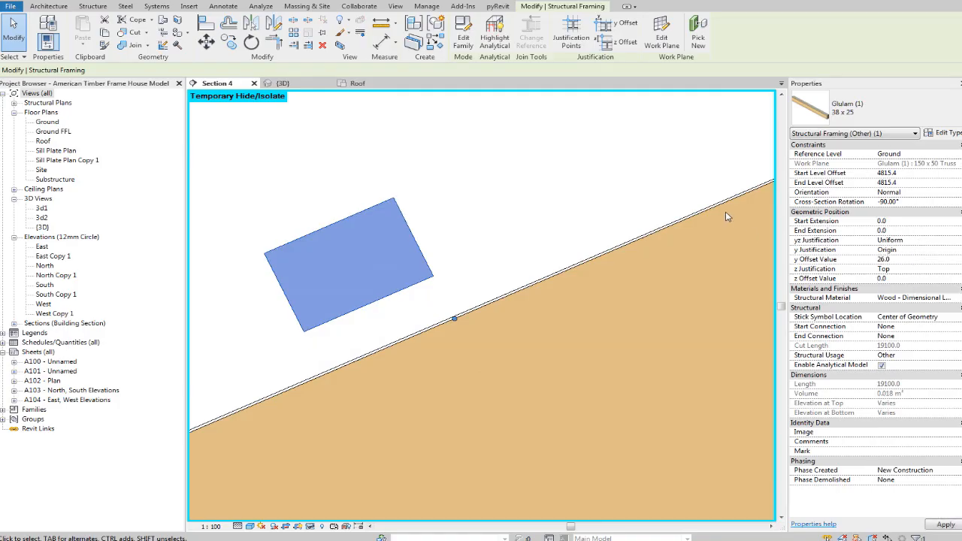
pyautogui.hotkey('ctrl', 'z')
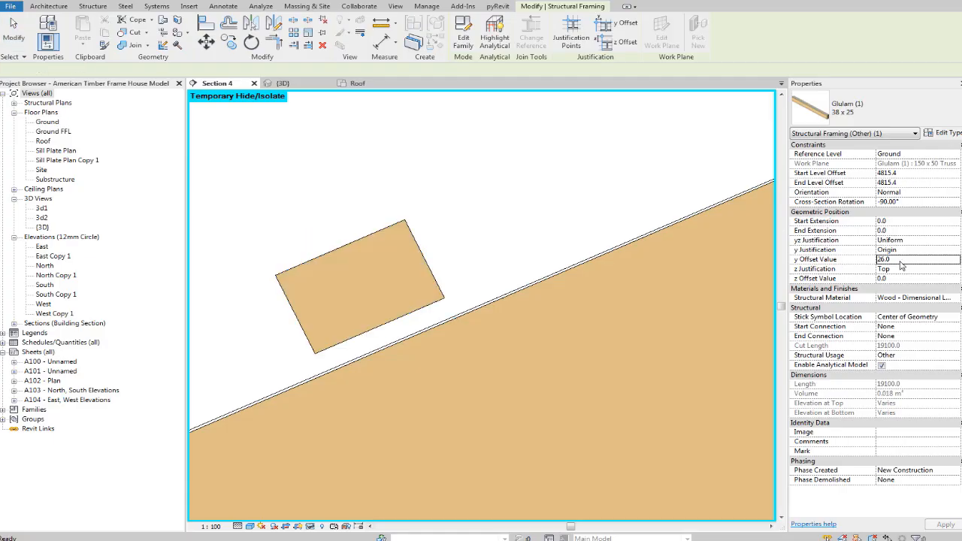
# Set the batten's y Offset Value to 12 and inspect its lower corner against the top chord.
pyautogui.click(424, 277)
pyautogui.click(929, 258)
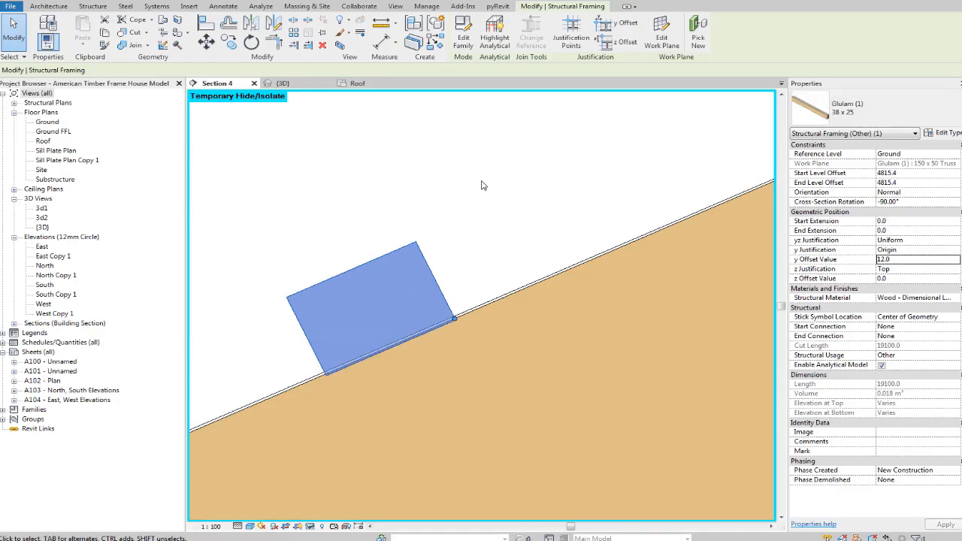
pyautogui.scroll(4, 407, 290)
pyautogui.click(517, 299)
pyautogui.scroll(1, 538, 340)
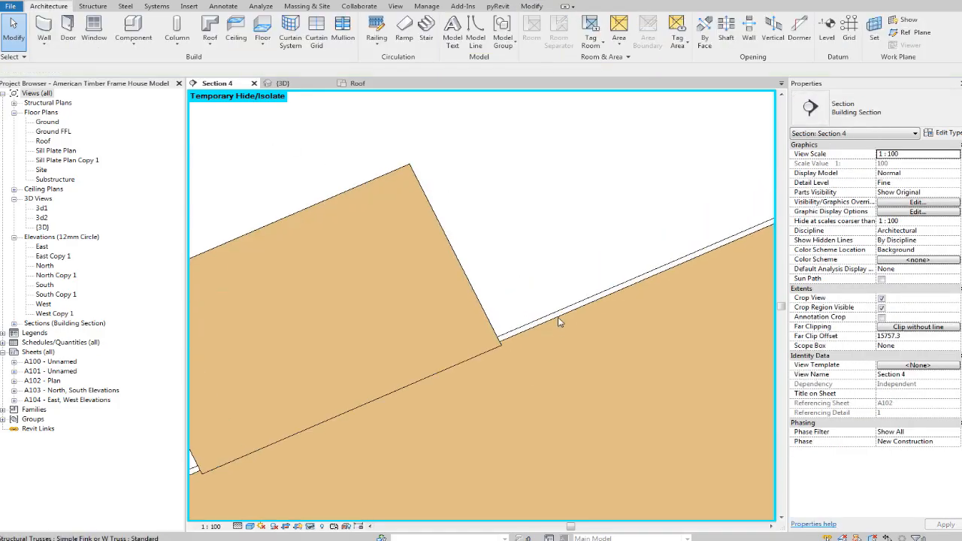
pyautogui.click(557, 321)
pyautogui.scroll(-3, 558, 316)
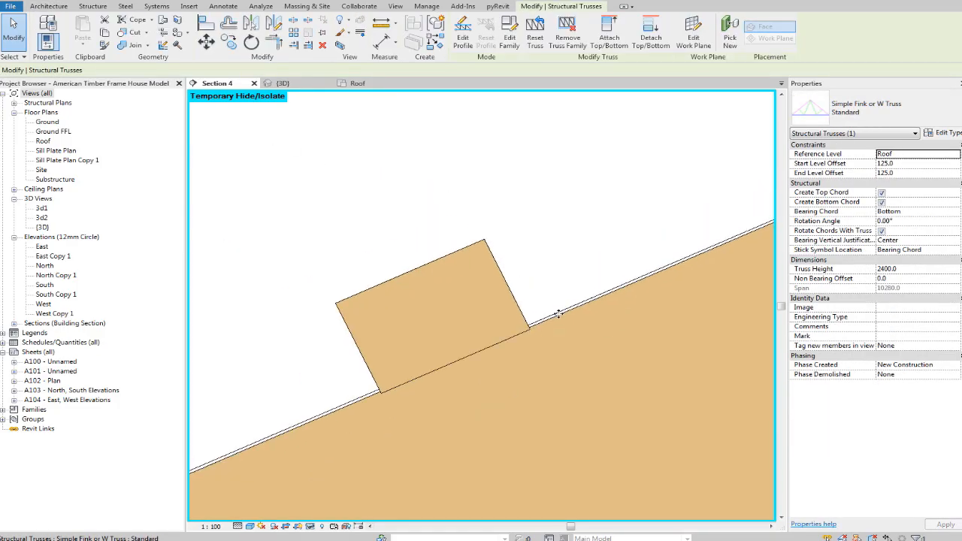
pyautogui.doubleClick(557, 313)
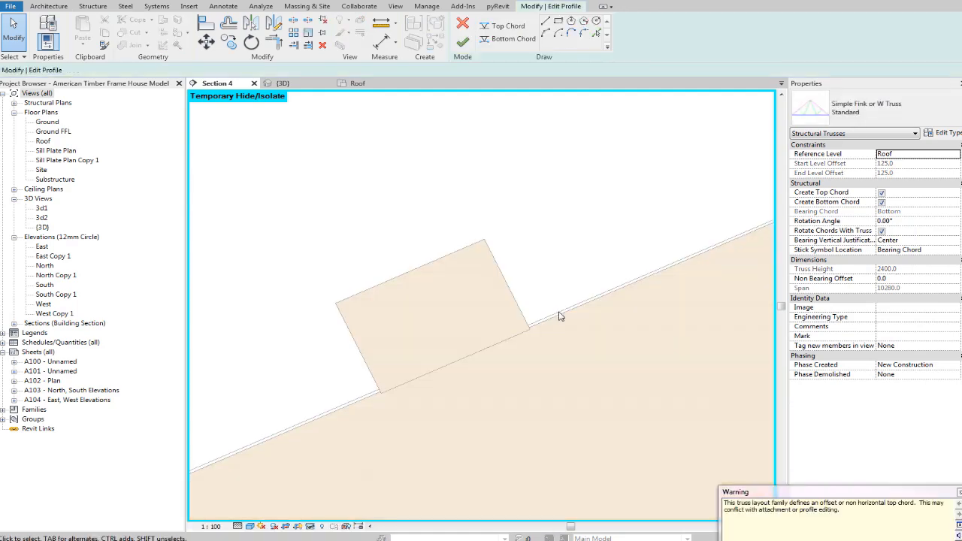
pyautogui.click(463, 23)
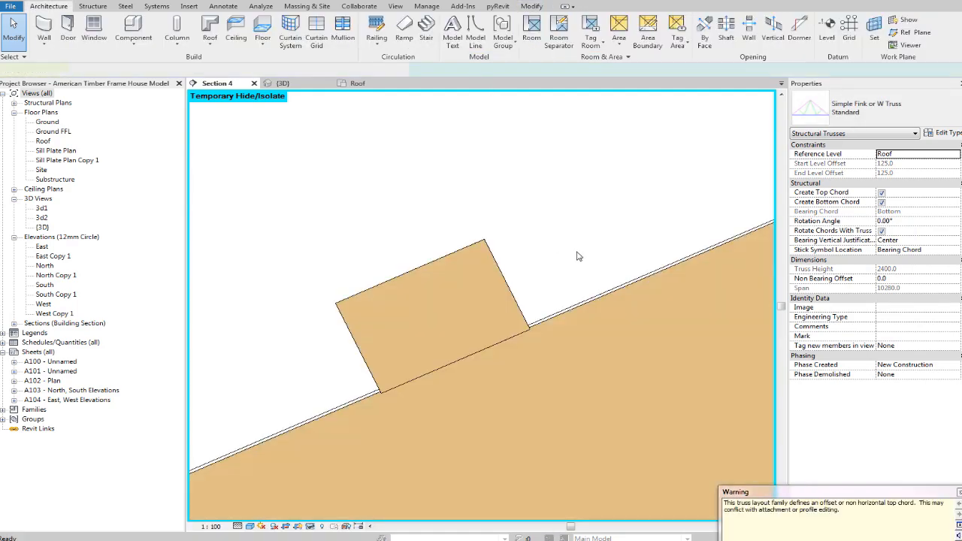
pyautogui.press('Escape')
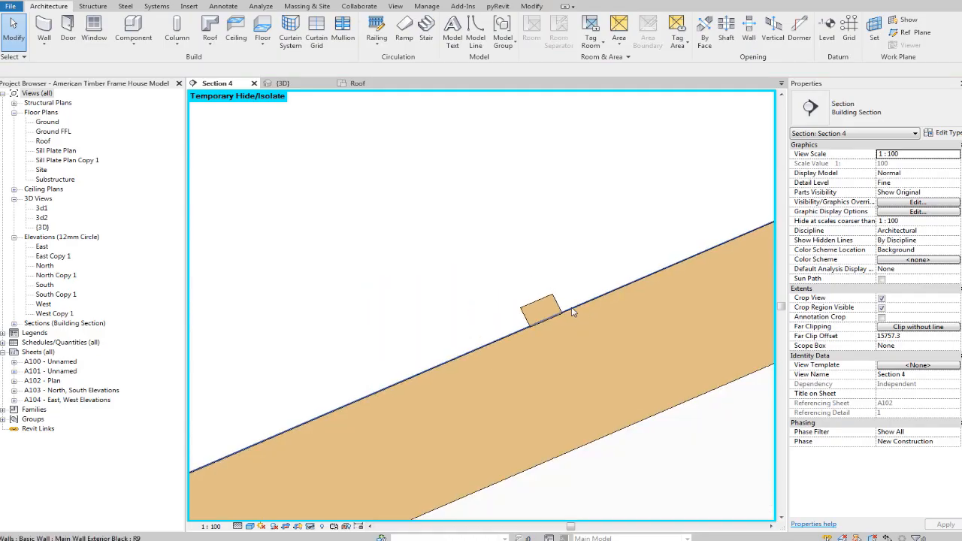
# Measure the overlap between the batten's lower edge and the top chord's upper face with an aligned dimension.
pyautogui.click(678, 406)
pyautogui.scroll(5, 584, 296)
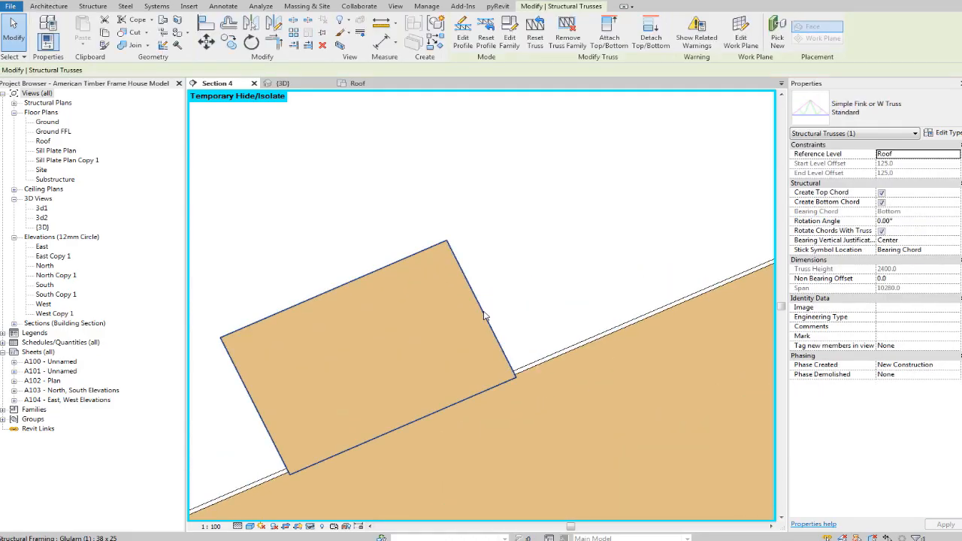
pyautogui.scroll(3, 495, 363)
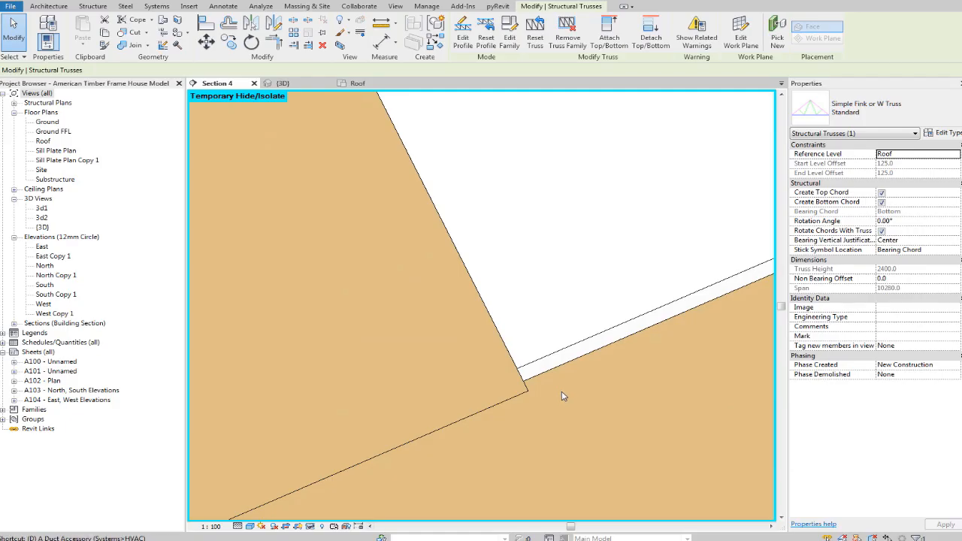
pyautogui.press('d')
pyautogui.press('i')
pyautogui.click(525, 393)
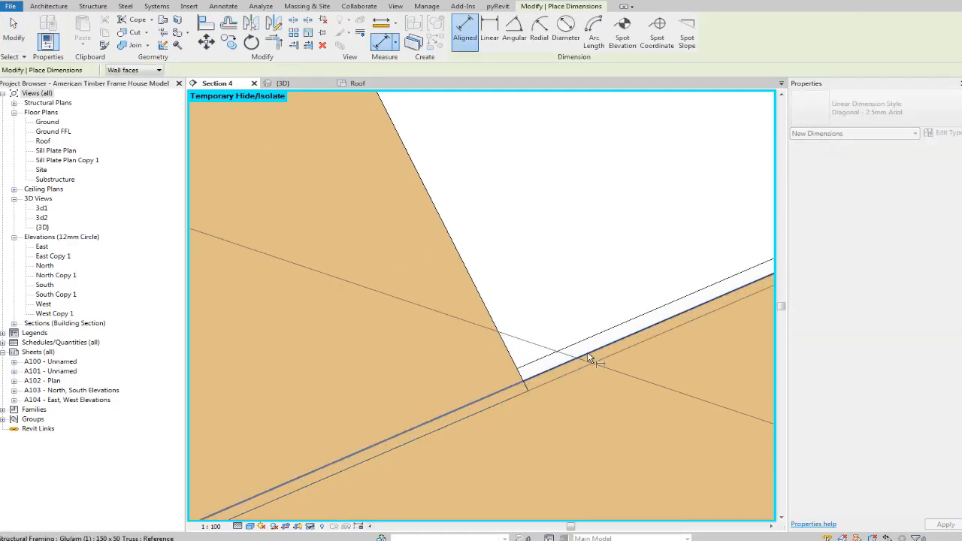
pyautogui.scroll(-5, 588, 358)
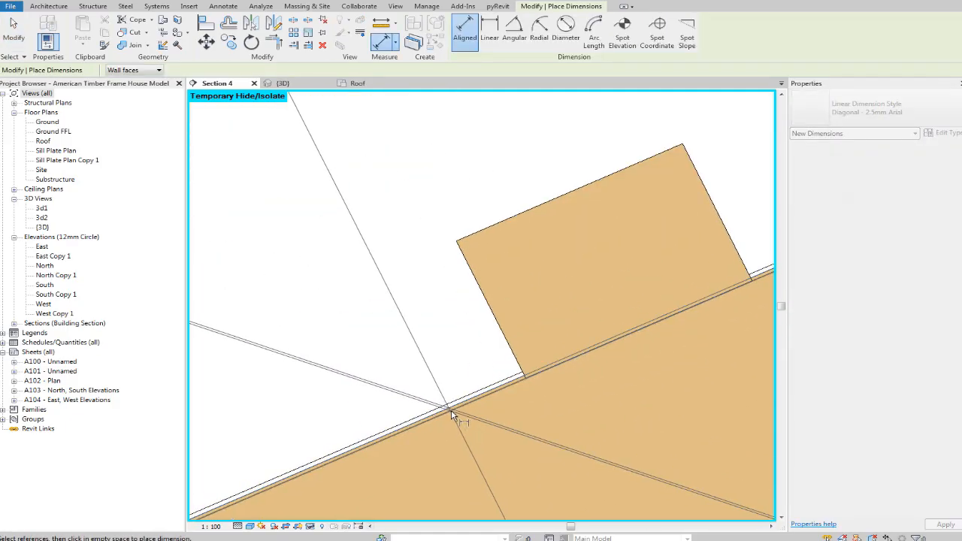
pyautogui.scroll(-2, 456, 412)
pyautogui.scroll(8, 460, 406)
pyautogui.press('Escape')
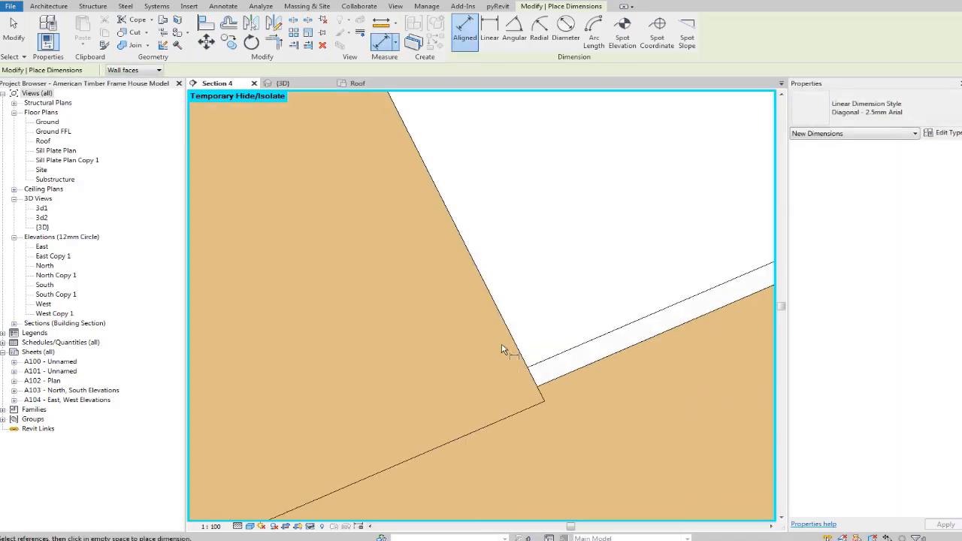
pyautogui.press('Escape')
# Try y Offset Values of 11 and 13 on the 38 x 25 batten.
pyautogui.click(506, 318)
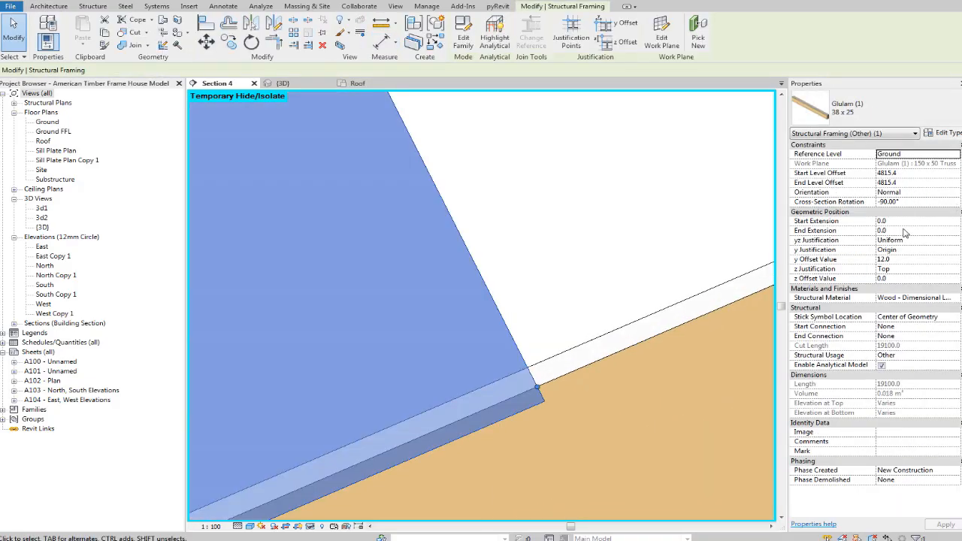
pyautogui.click(901, 262)
pyautogui.write('11')
pyautogui.press('Return')
pyautogui.click(914, 260)
pyautogui.press('Return')
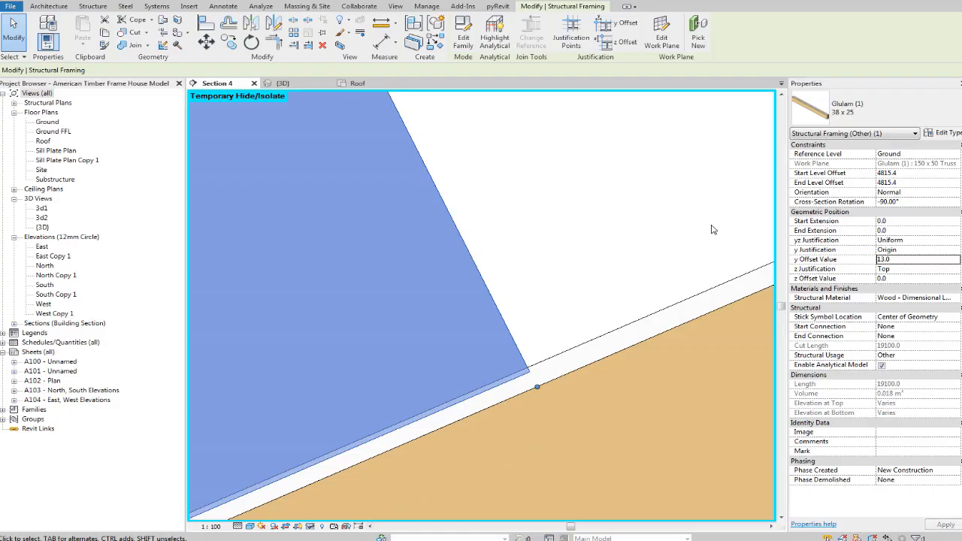
# Try a y Offset Value of 13.5 on the 38 x 25 batten.
pyautogui.click(900, 260)
pyautogui.write('135')
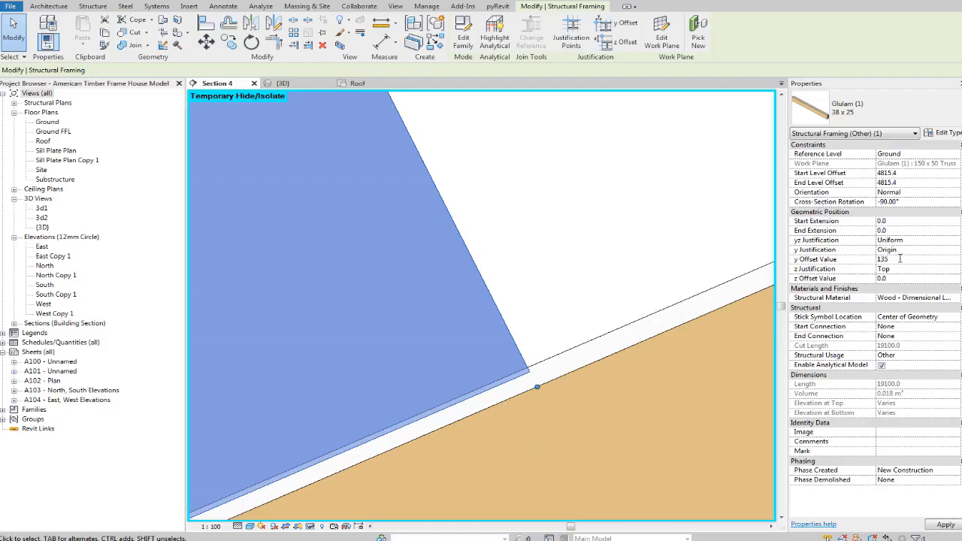
pyautogui.press('Return')
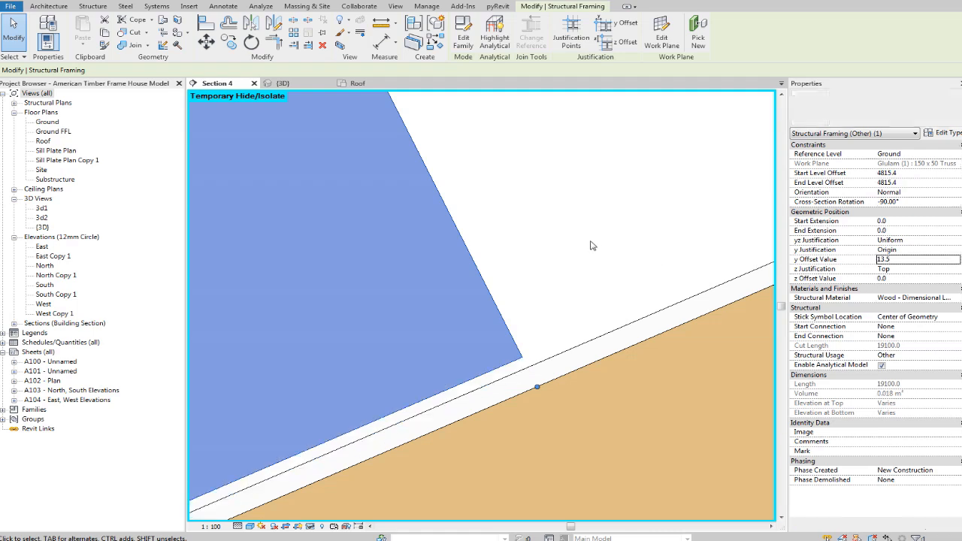
# Set the batten's y Offset Value to 12.5 so its lower edge sits on the top chord's upper face.
pyautogui.click(935, 259)
pyautogui.write('12.5')
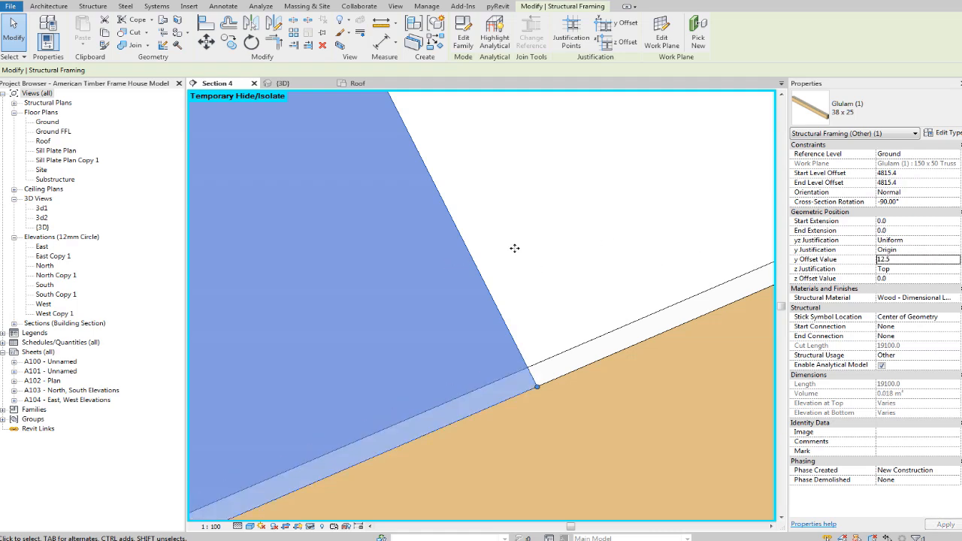
pyautogui.click(515, 248)
pyautogui.scroll(-3, 569, 244)
pyautogui.scroll(1, 569, 242)
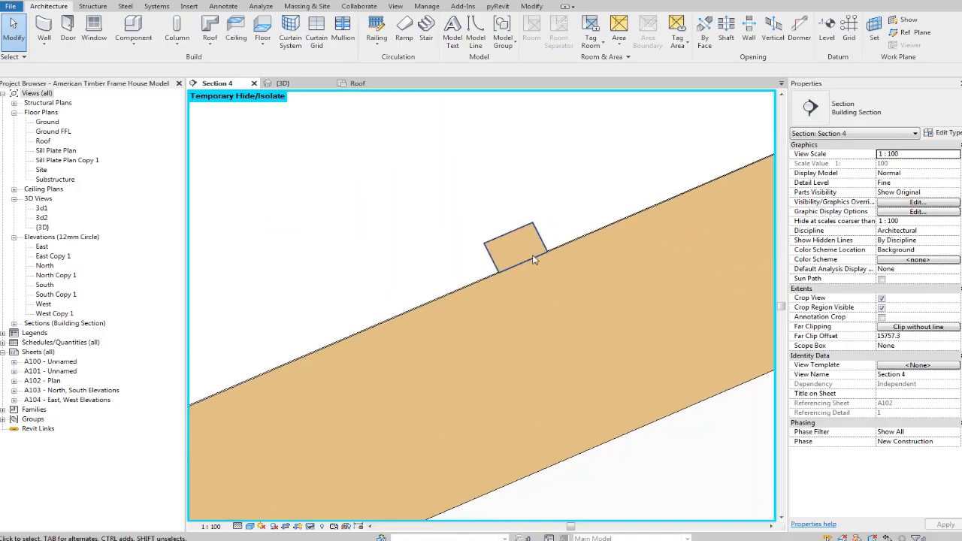
pyautogui.scroll(-2, 543, 303)
pyautogui.scroll(3, 427, 389)
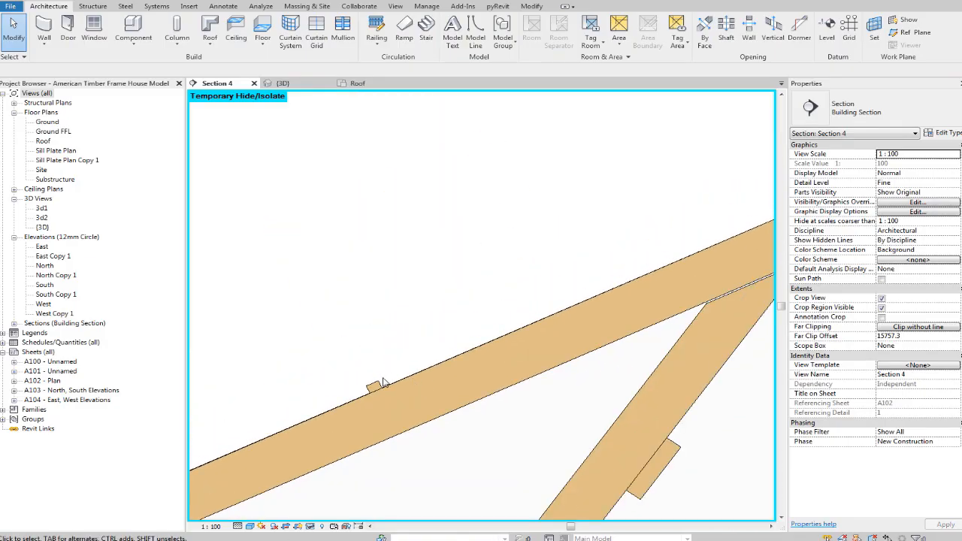
# Move the batten up the sloping top chord to just short of the ridge.
pyautogui.moveTo(381, 383); pyautogui.dragTo(723, 214)
pyautogui.moveTo(723, 215); pyautogui.dragTo(400, 364, button='middle')
pyautogui.scroll(3, 400, 364)
pyautogui.moveTo(400, 365); pyautogui.dragTo(475, 376)
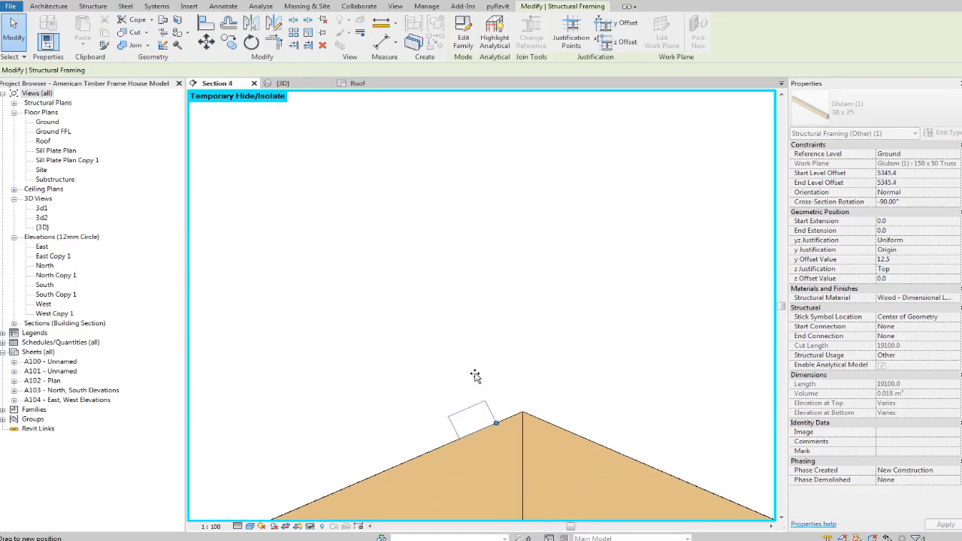
pyautogui.moveTo(475, 376); pyautogui.dragTo(476, 376)
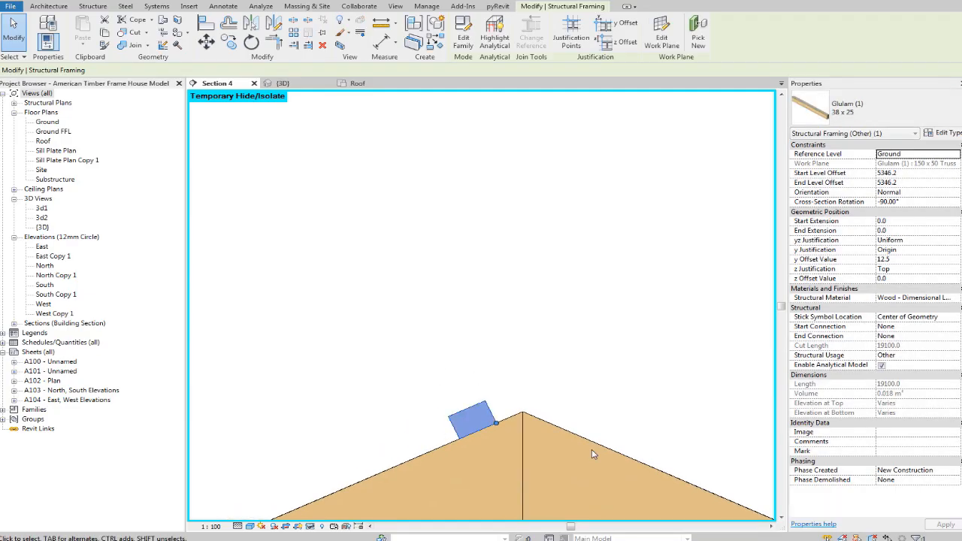
# Array the ridge batten down the top chord as a grouped linear array of 50 members at 200 spacing.
pyautogui.scroll(-1, 607, 432)
pyautogui.moveTo(617, 413); pyautogui.dragTo(670, 276, button='middle')
pyautogui.scroll(2, 555, 297)
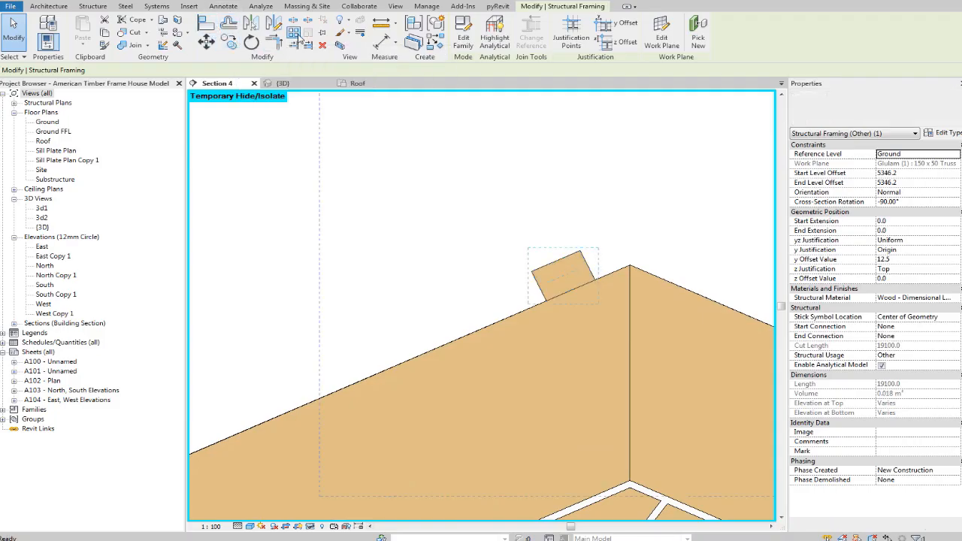
pyautogui.click(296, 36)
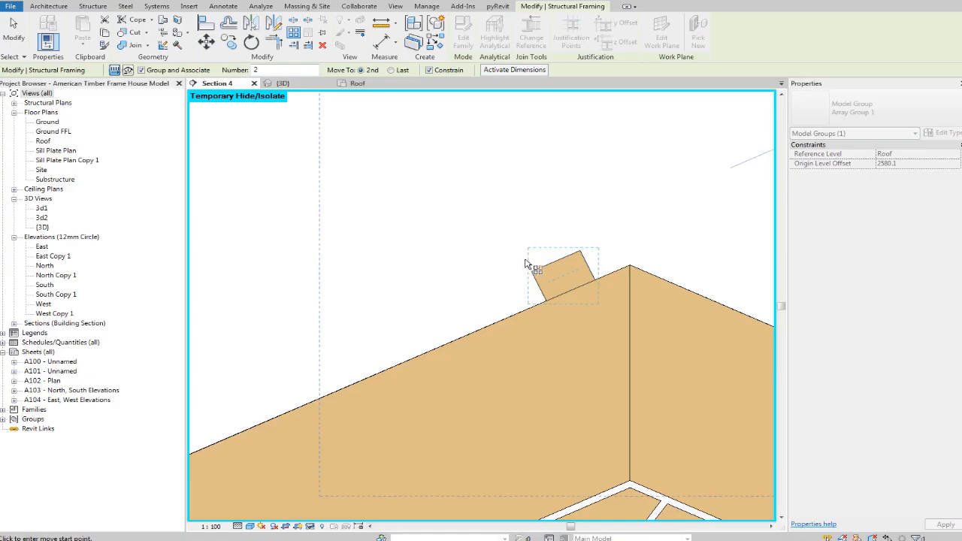
pyautogui.doubleClick(257, 69)
pyautogui.write('30')
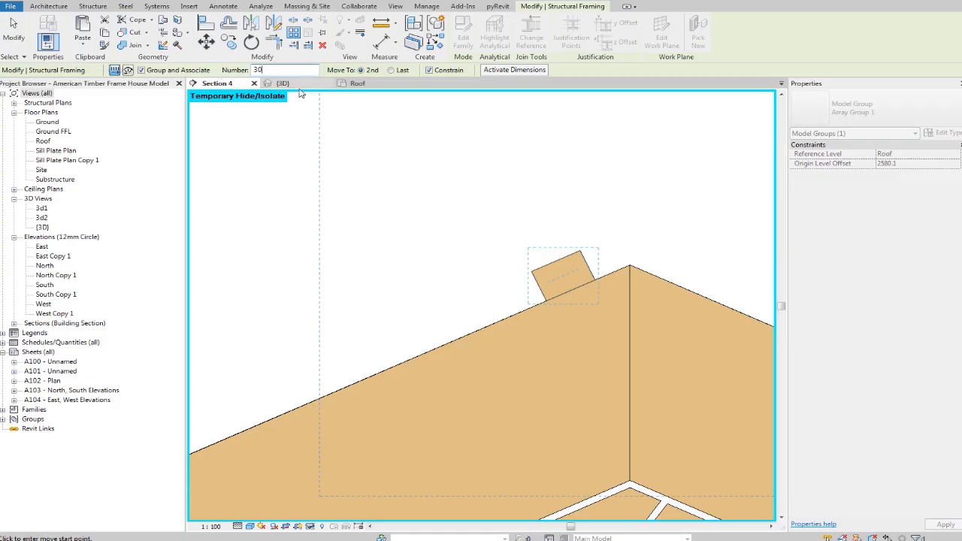
pyautogui.doubleClick(256, 69)
pyautogui.press('BackSpace')
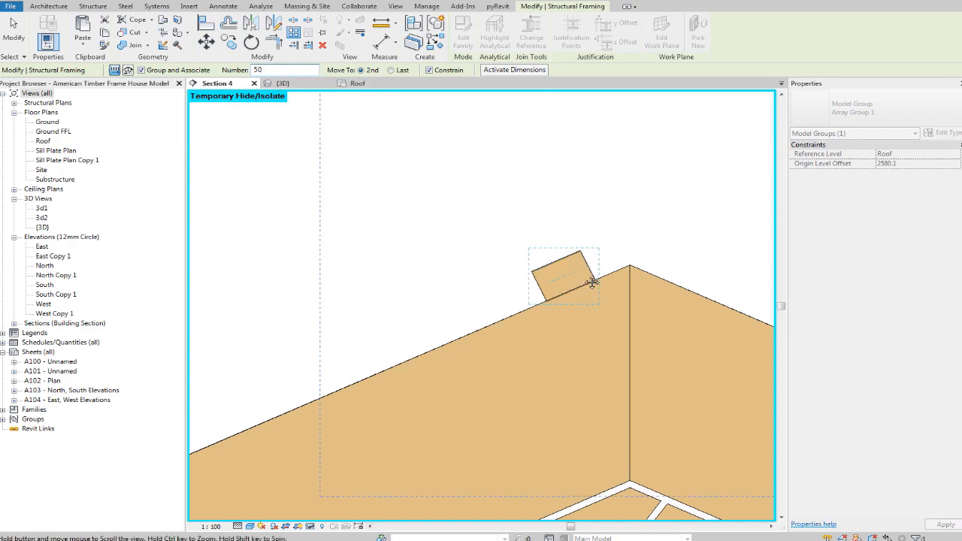
pyautogui.scroll(3, 591, 277)
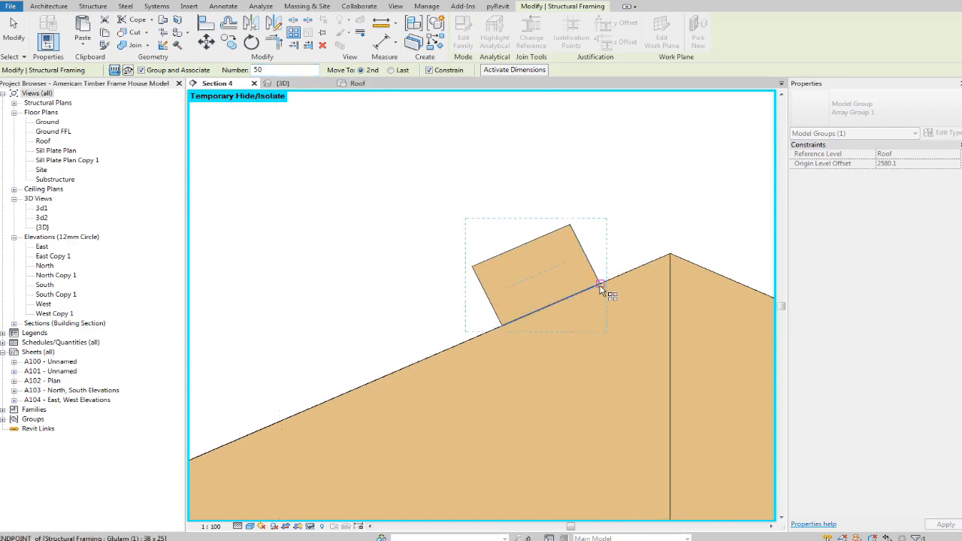
pyautogui.click(600, 286)
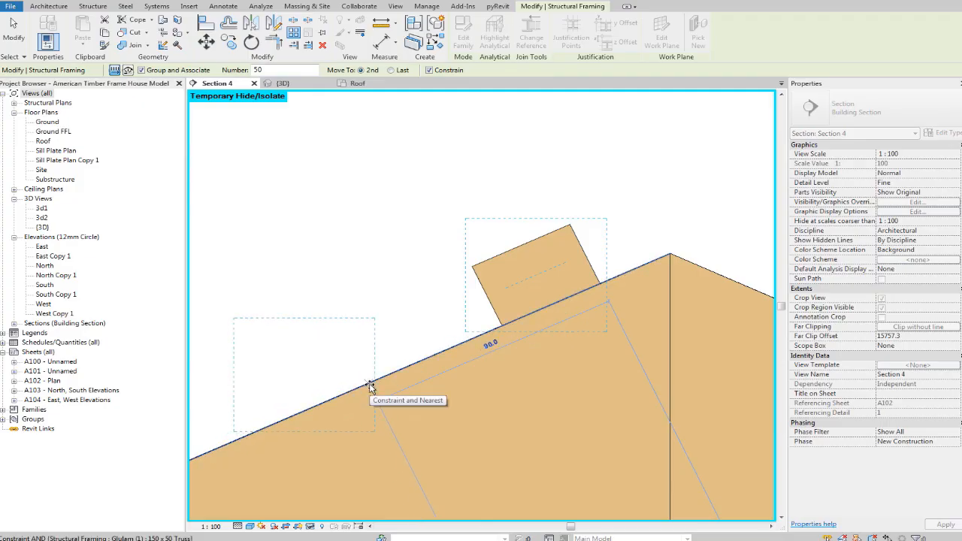
pyautogui.write('200')
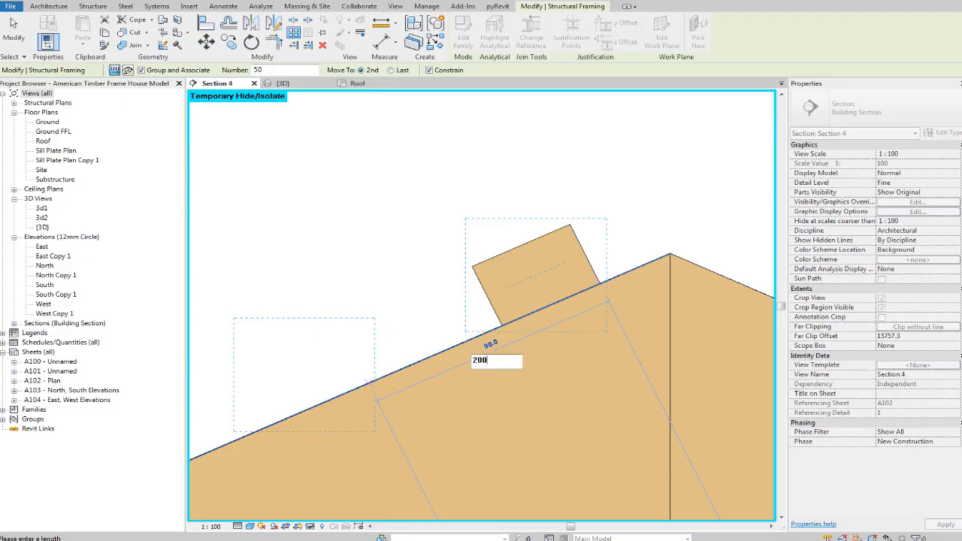
pyautogui.press('Return')
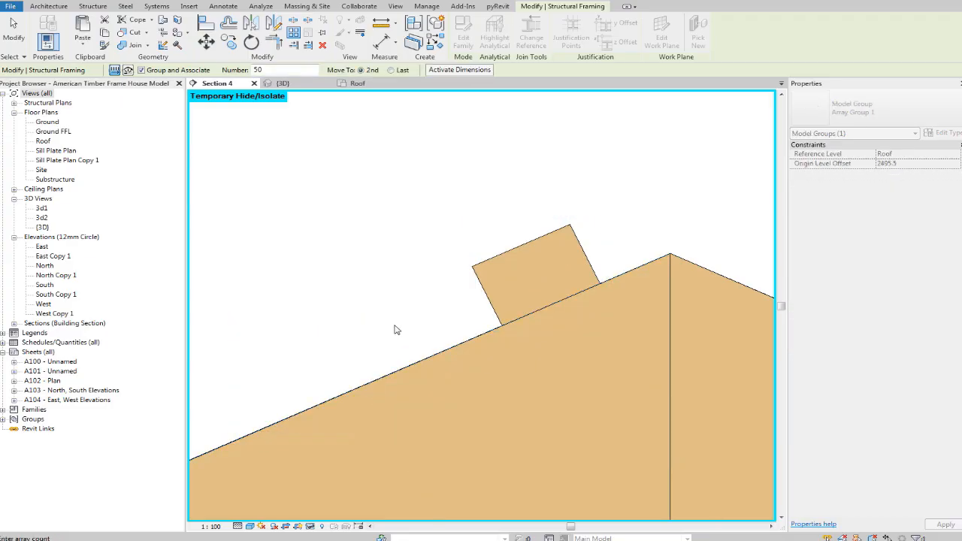
pyautogui.scroll(-5, 408, 273)
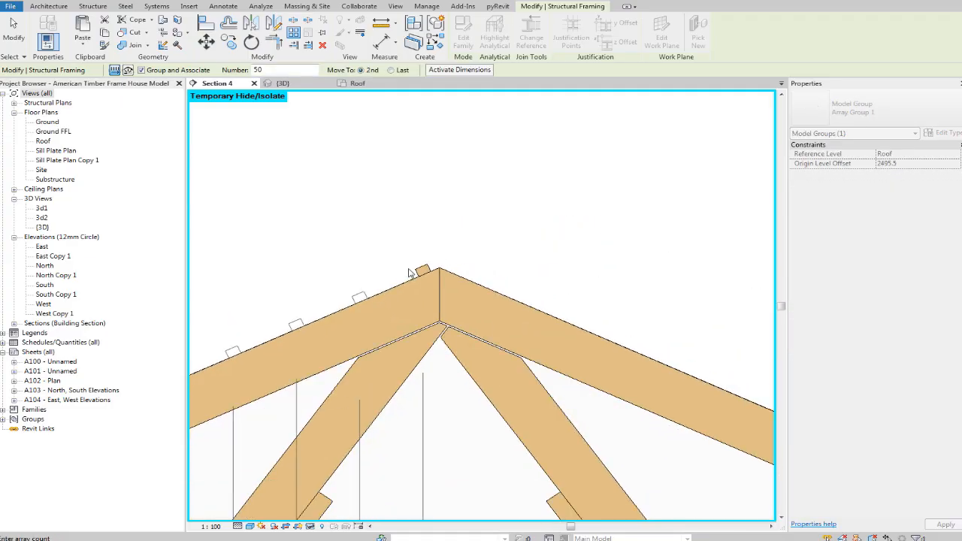
pyautogui.press('Return')
pyautogui.moveTo(560, 212); pyautogui.dragTo(579, 200, button='middle')
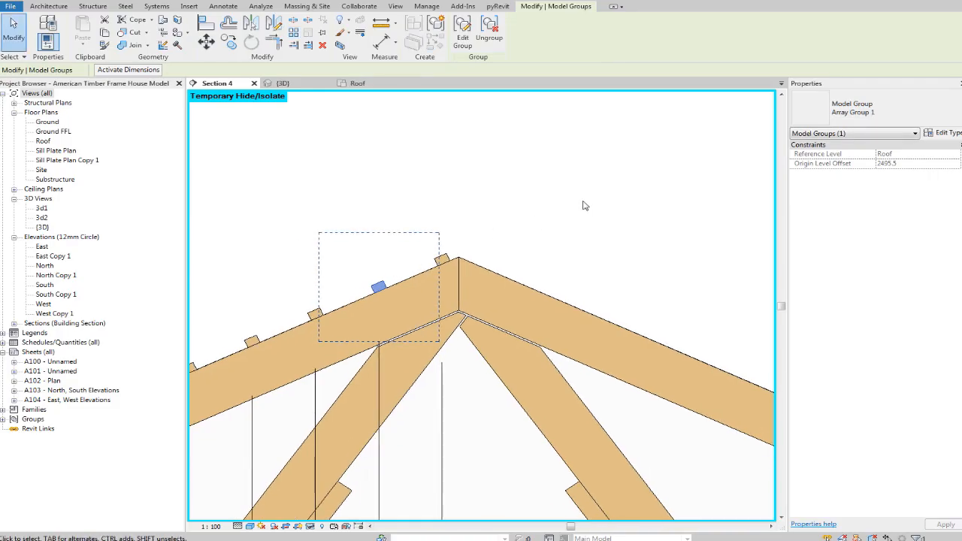
# Turn off Crop View for Section 4 to expose the battens running past the eaves.
pyautogui.click(579, 200)
pyautogui.scroll(-6, 579, 202)
pyautogui.moveTo(399, 276); pyautogui.dragTo(549, 238, button='middle')
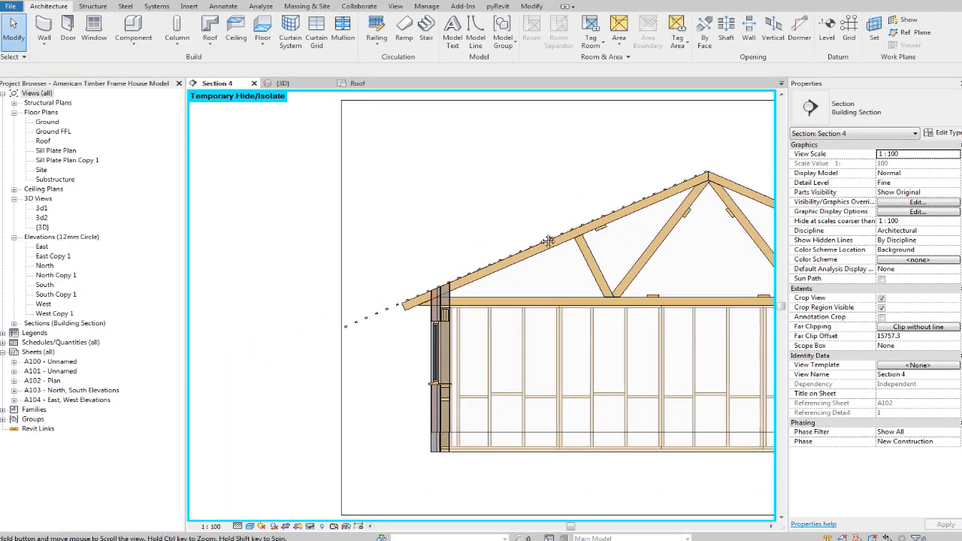
pyautogui.scroll(2, 357, 311)
pyautogui.scroll(2, 339, 382)
pyautogui.click(328, 374)
pyautogui.press('Escape')
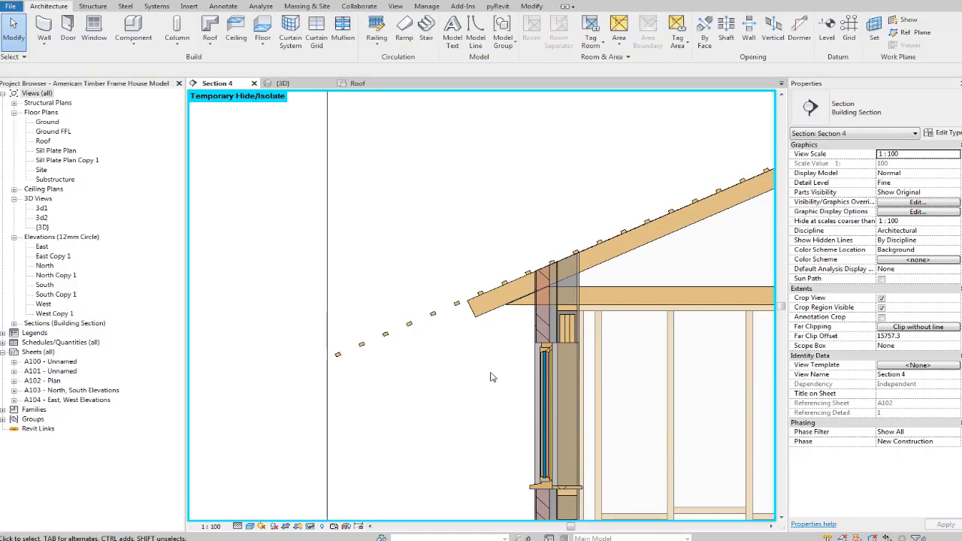
pyautogui.click(881, 299)
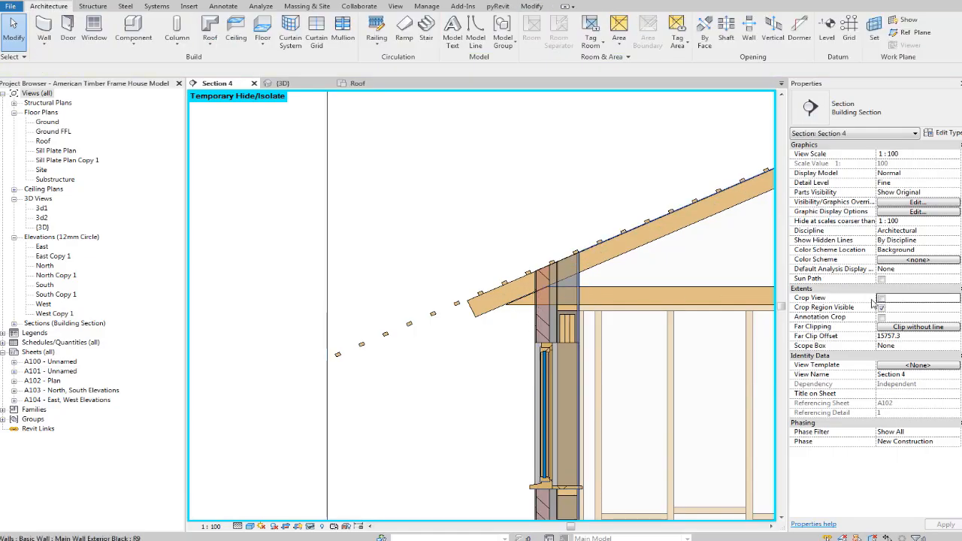
pyautogui.scroll(-3, 404, 352)
pyautogui.moveTo(339, 393); pyautogui.dragTo(399, 342, button='middle')
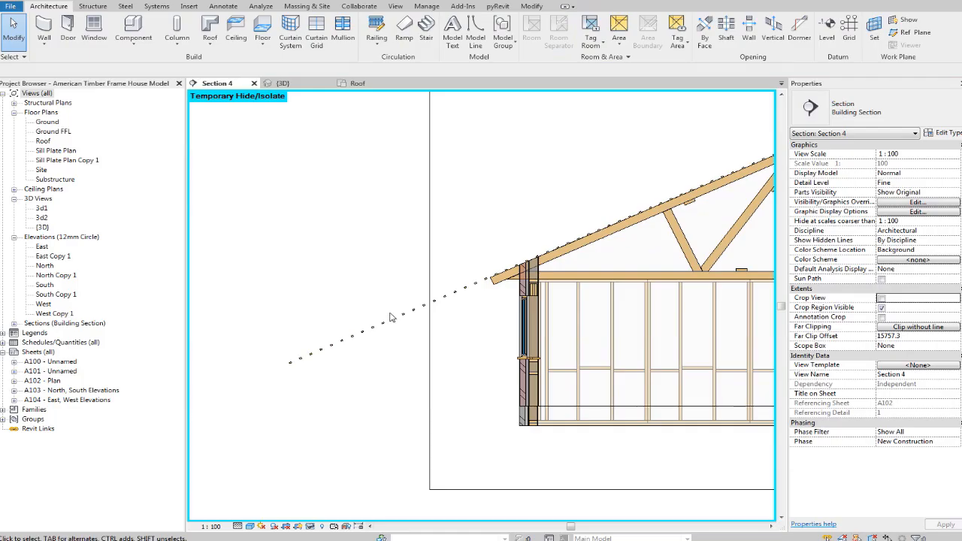
pyautogui.moveTo(363, 383); pyautogui.dragTo(243, 251)
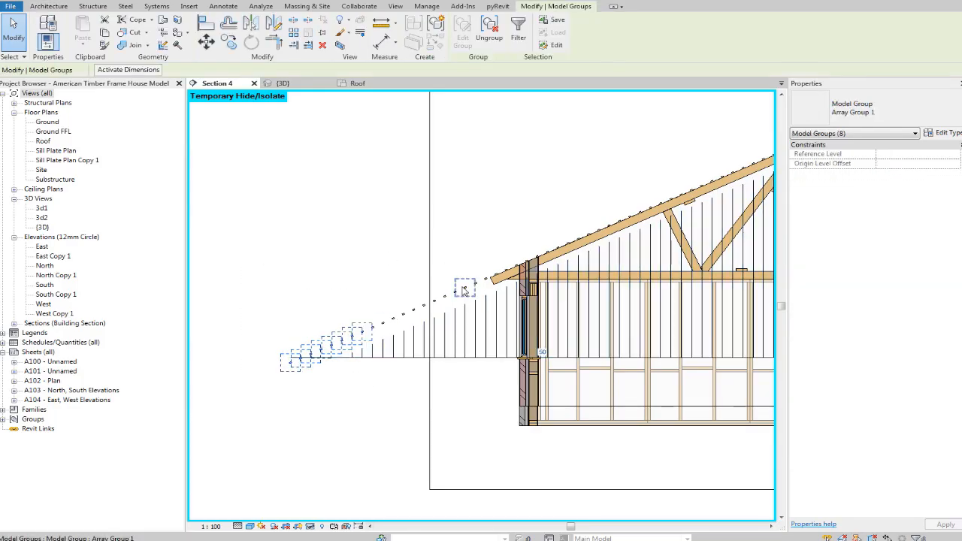
pyautogui.press('Escape')
pyautogui.scroll(3, 481, 330)
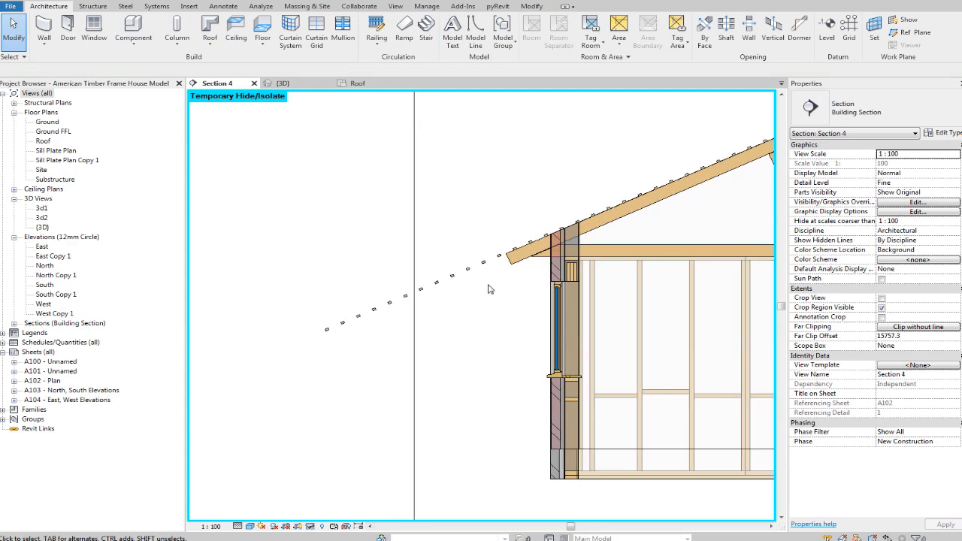
pyautogui.moveTo(483, 350); pyautogui.dragTo(249, 214)
pyautogui.scroll(-2, 466, 215)
pyautogui.press('Delete')
pyautogui.click(581, 305)
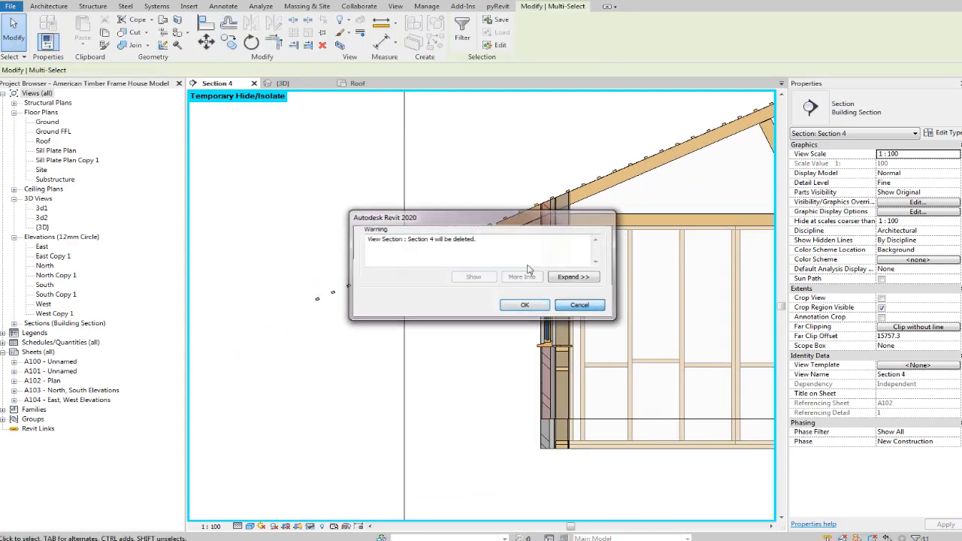
# Delete the array battens that extend beyond the eaves end of the top chord, leaving the section's crop boundary out of the selection.
pyautogui.moveTo(485, 282); pyautogui.dragTo(300, 231)
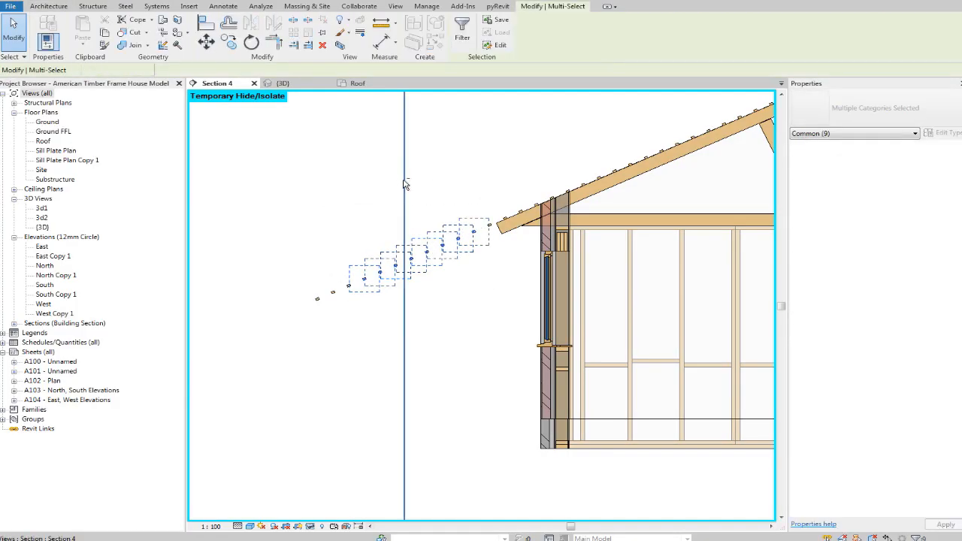
pyautogui.press('Escape')
pyautogui.moveTo(371, 322); pyautogui.dragTo(264, 221)
pyautogui.press('Delete')
pyautogui.scroll(3, 560, 249)
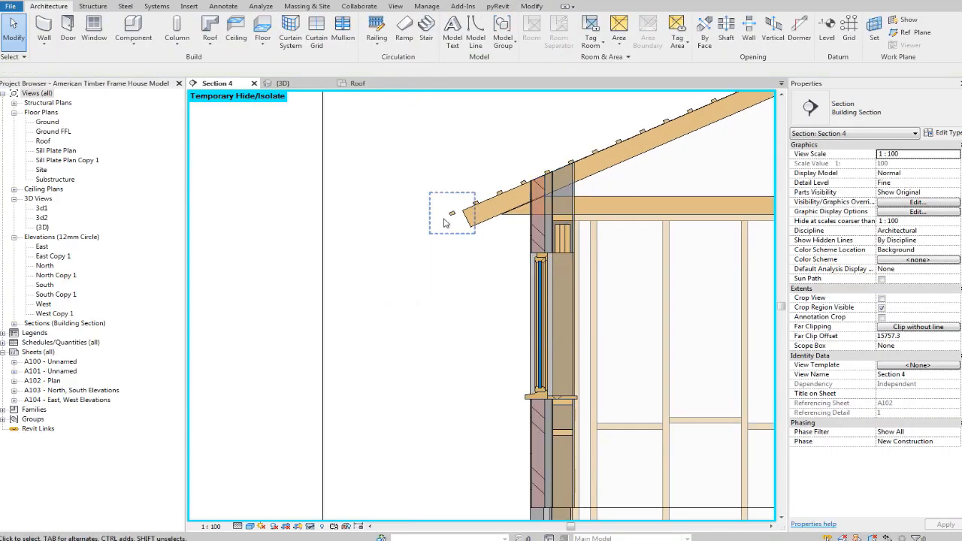
pyautogui.click(452, 215)
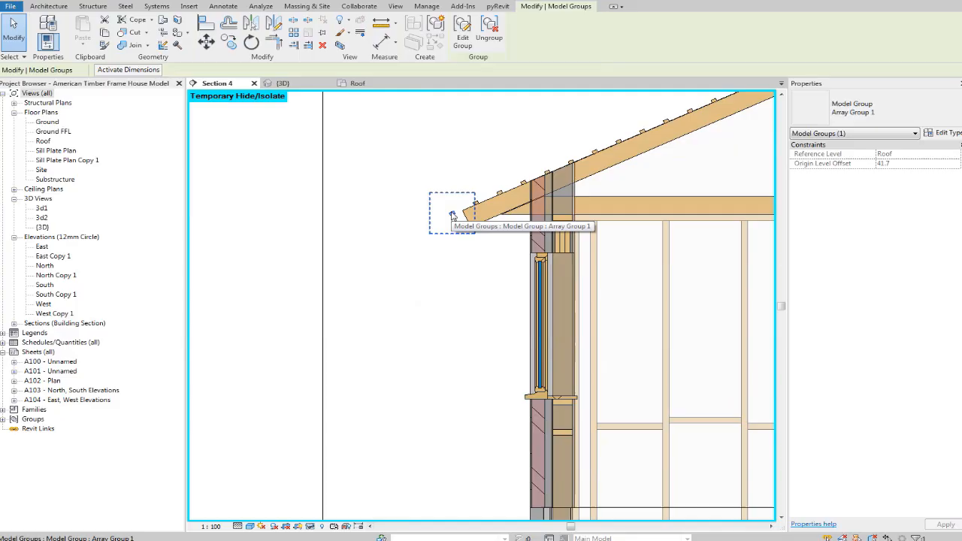
pyautogui.press('Escape')
pyautogui.scroll(-3, 453, 215)
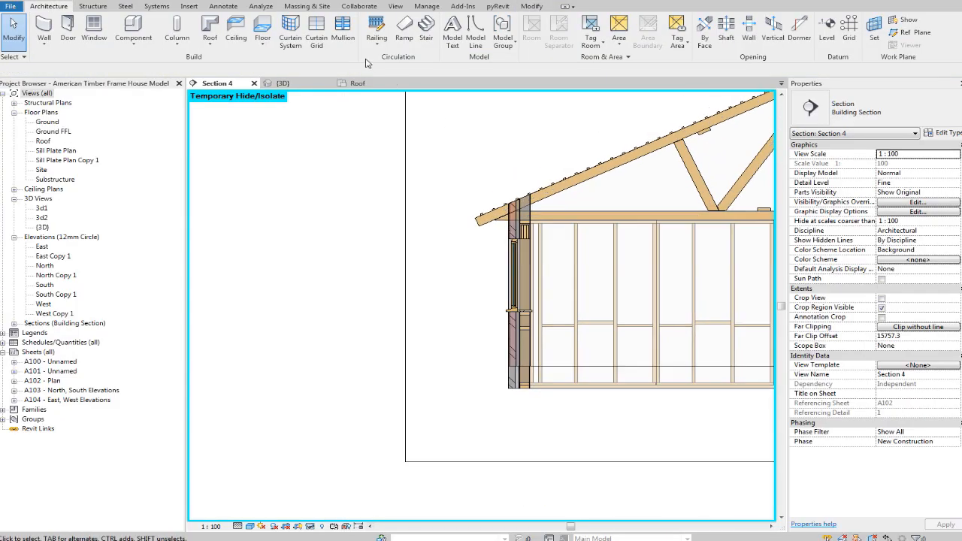
# Examine the arrayed battens on the trusses in the 3D view and the Roof plan.
pyautogui.click(270, 85)
pyautogui.keyDown('shift'); pyautogui.moveTo(684, 284); pyautogui.dragTo(589, 277, button='middle'); pyautogui.keyUp('shift')
pyautogui.scroll(-3, 617, 299)
pyautogui.scroll(2, 622, 281)
pyautogui.scroll(-2, 623, 280)
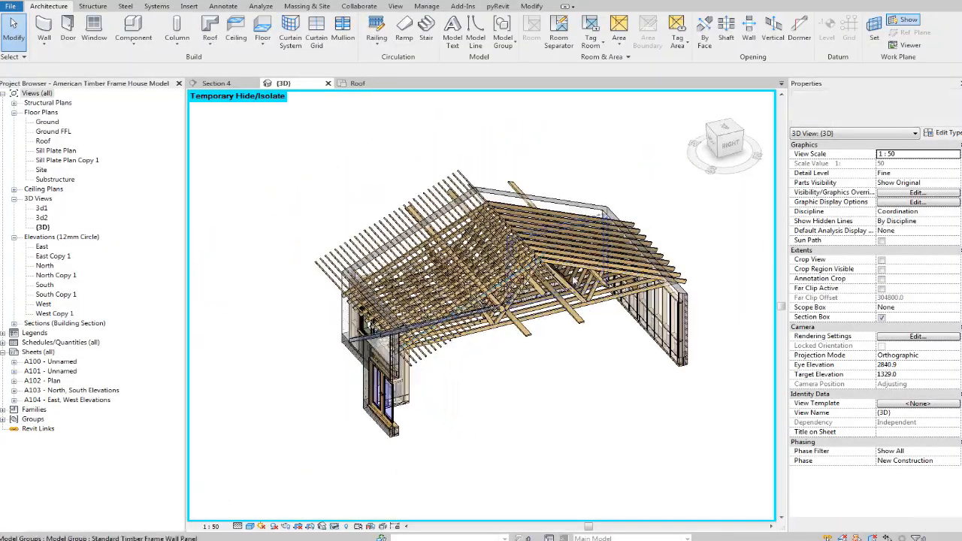
pyautogui.scroll(5, 589, 277)
pyautogui.click(383, 88)
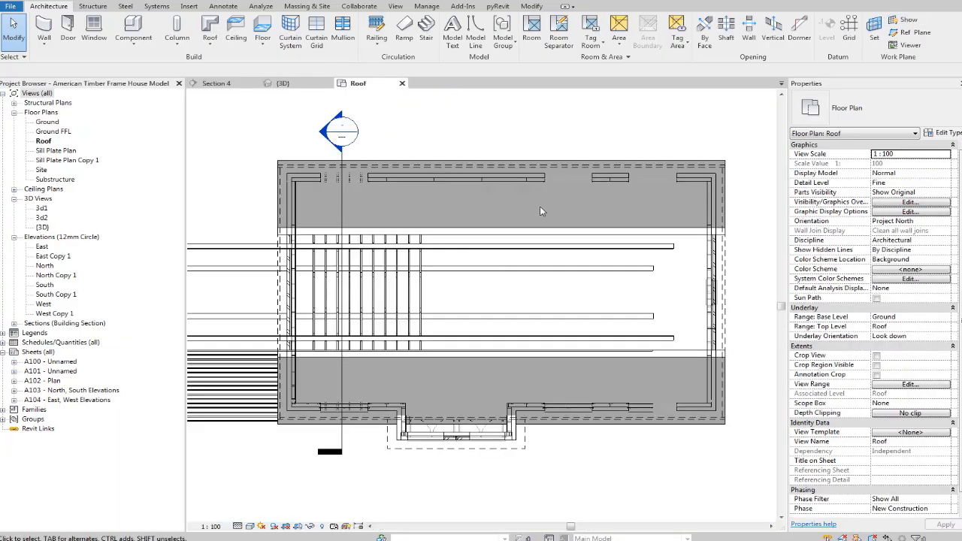
# In Section 4, select all visible batten array groups and mirror a copy of them across a vertical axis through the ridge apex.
pyautogui.click(218, 83)
pyautogui.scroll(6, 489, 166)
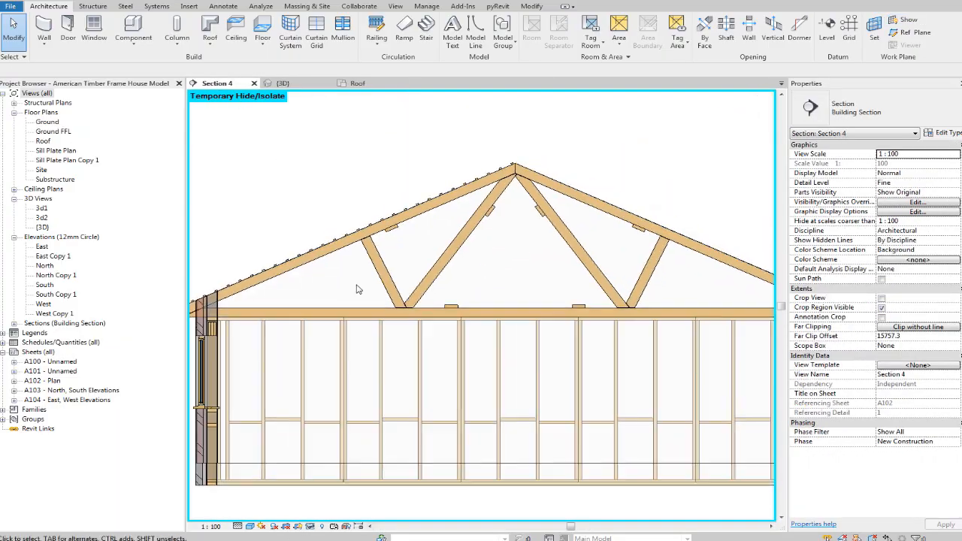
pyautogui.click(562, 200)
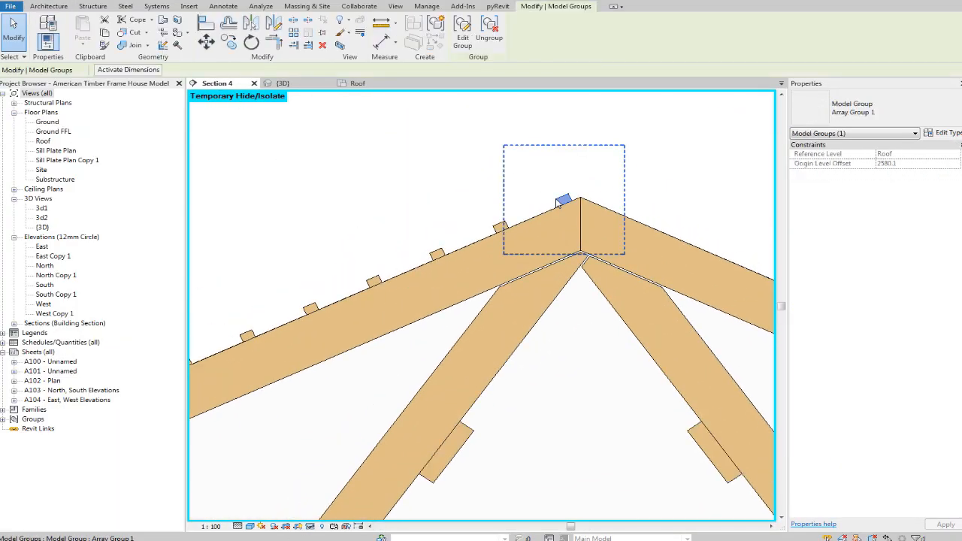
pyautogui.rightClick(559, 200)
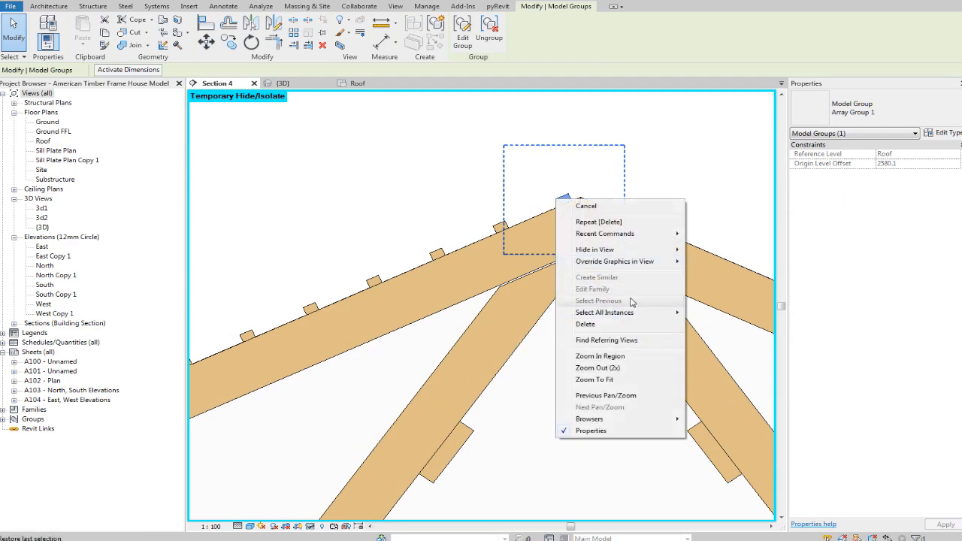
pyautogui.click(704, 314)
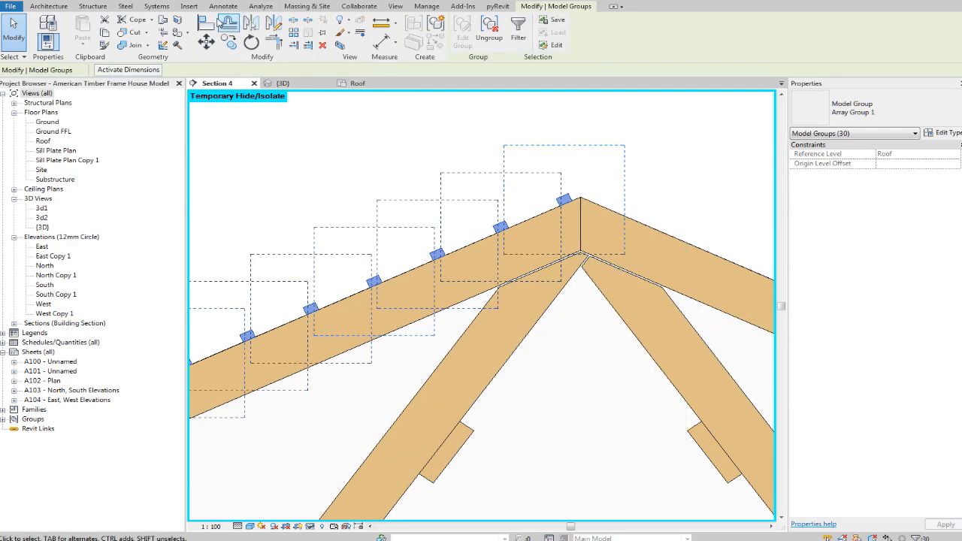
pyautogui.click(273, 22)
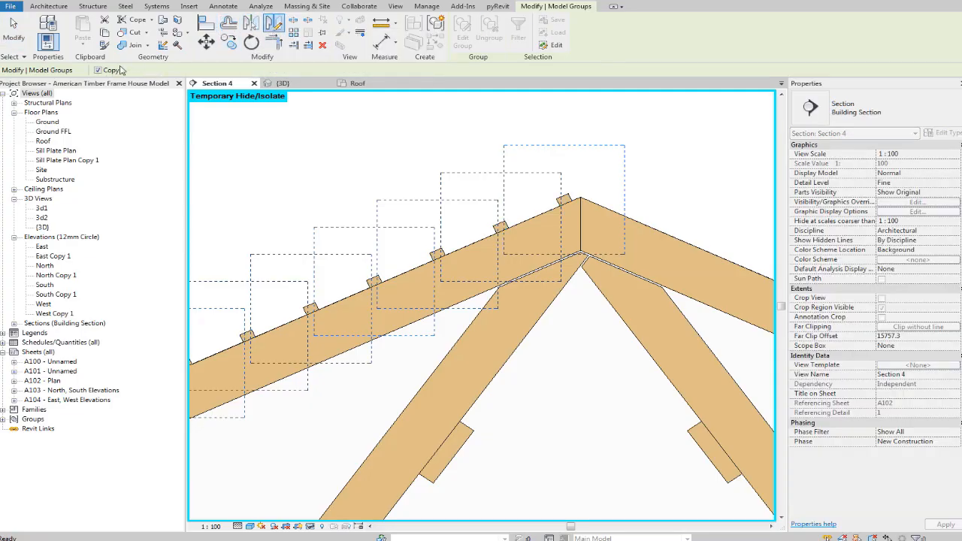
pyautogui.click(580, 197)
pyautogui.click(580, 154)
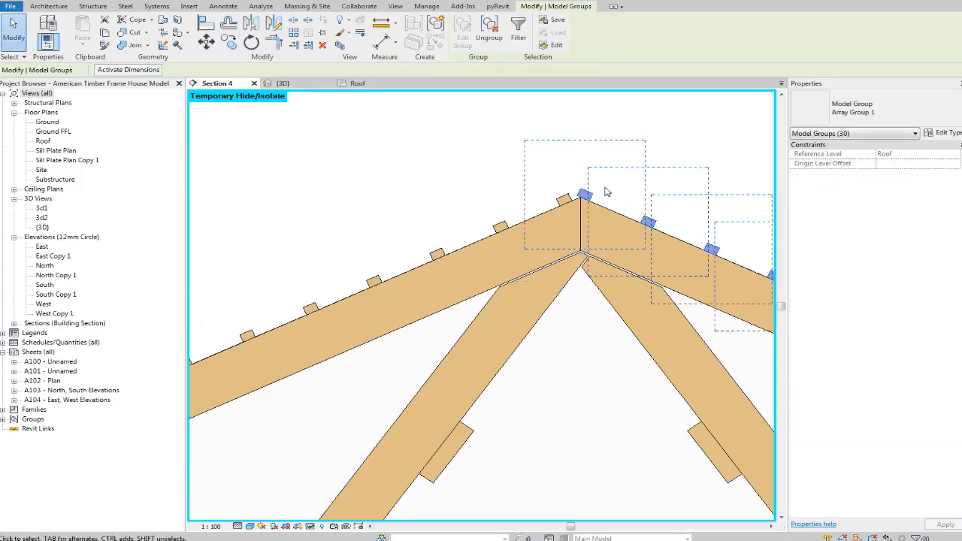
# Slide the mirrored battens down the opposite top chord until the uppermost one sits clear of the ridge.
pyautogui.scroll(5, 607, 192)
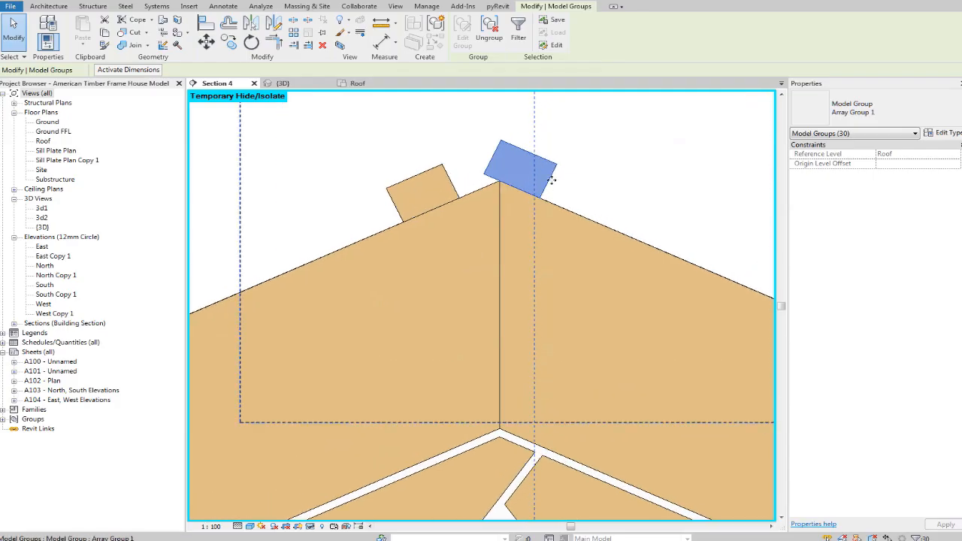
pyautogui.moveTo(552, 180); pyautogui.dragTo(610, 206)
pyautogui.scroll(-3, 652, 156)
pyautogui.press('Escape')
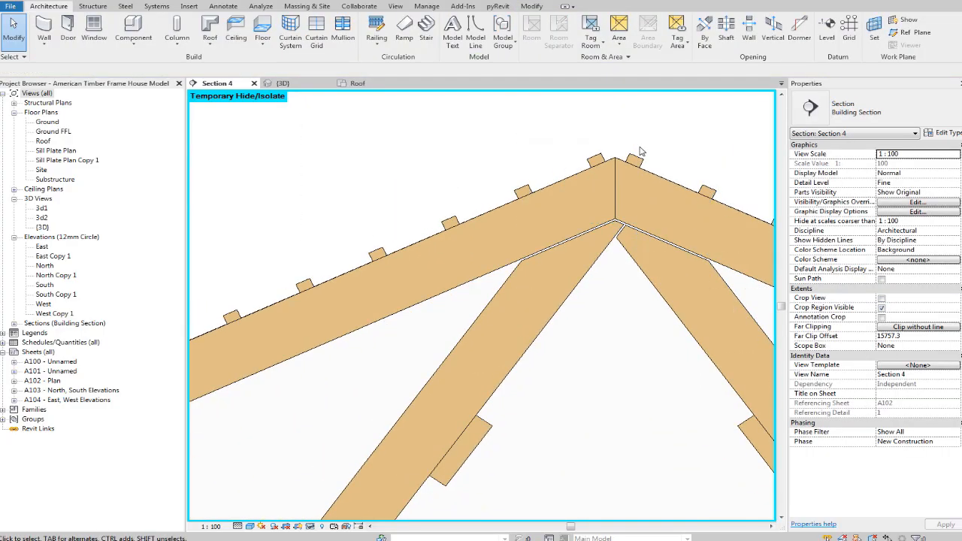
# Examine the battens on both roof slopes in the 3D view.
pyautogui.click(299, 86)
pyautogui.scroll(-5, 481, 301)
pyautogui.keyDown('shift'); pyautogui.moveTo(589, 233); pyautogui.dragTo(594, 227, button='middle'); pyautogui.keyUp('shift')
pyautogui.scroll(2, 439, 172)
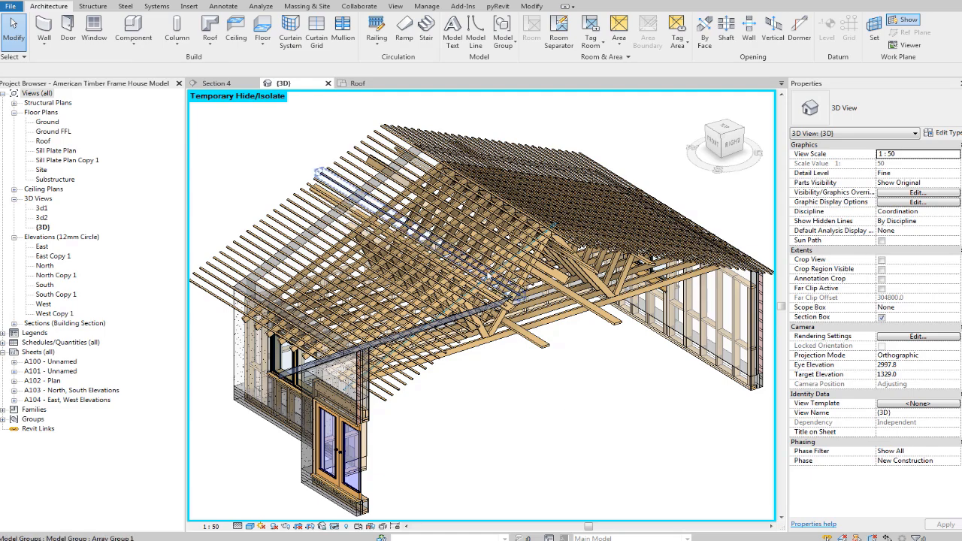
pyautogui.click(267, 218)
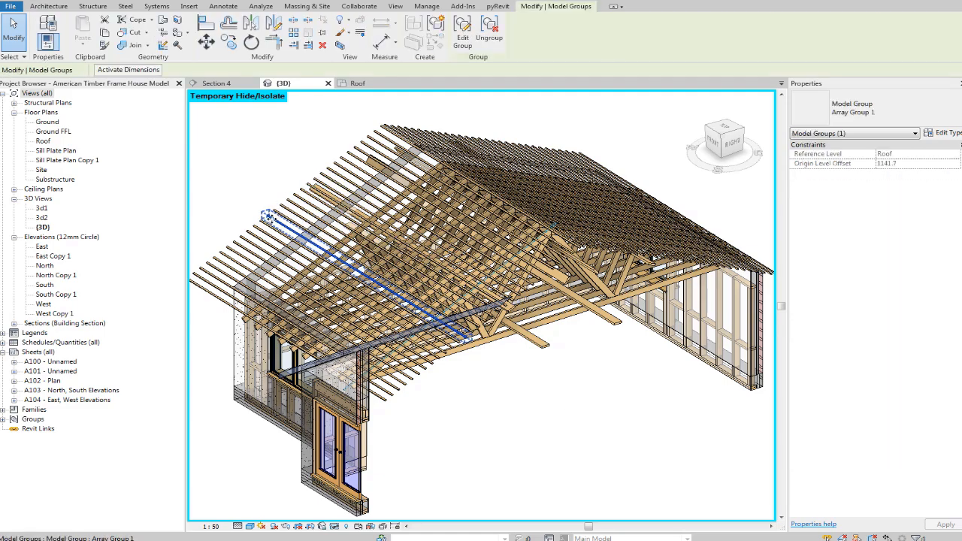
pyautogui.scroll(5, 278, 220)
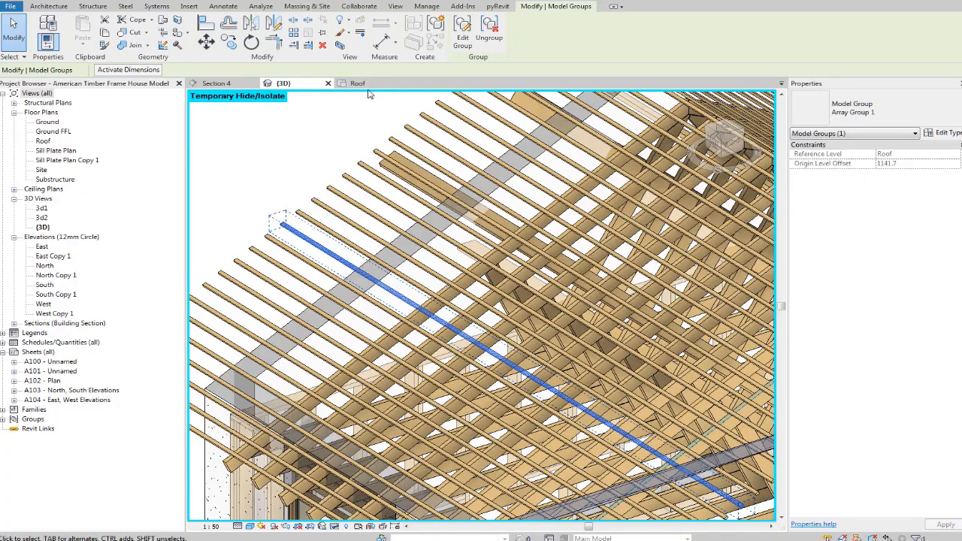
pyautogui.click(462, 34)
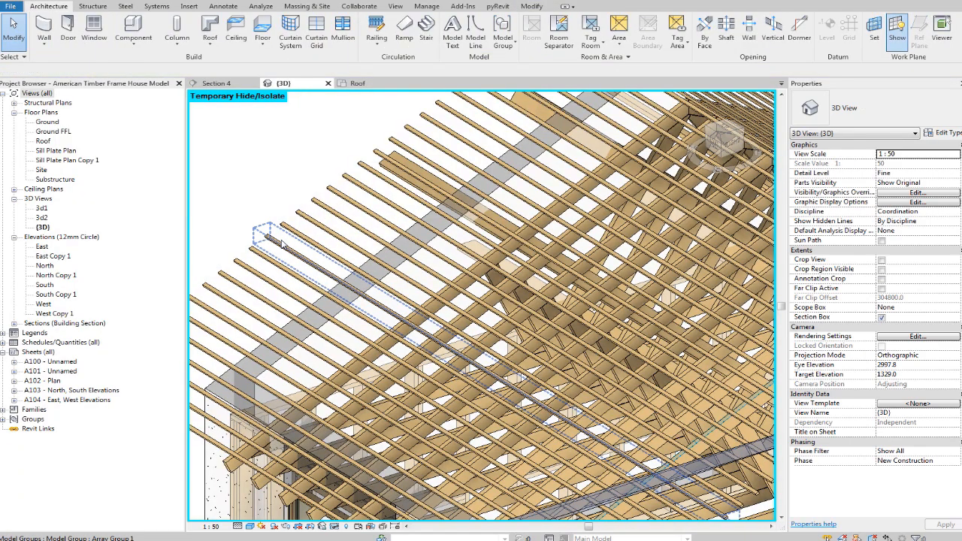
pyautogui.scroll(-3, 295, 243)
pyautogui.scroll(3, 342, 272)
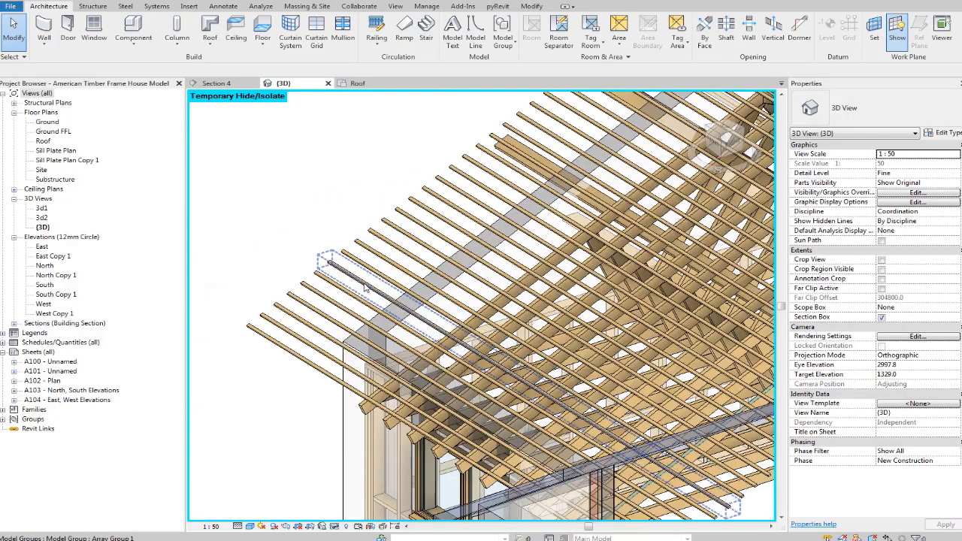
# Edit one batten's array group, align the batten's gable end with the gable wall face, and finish the group edit.
pyautogui.click(342, 272)
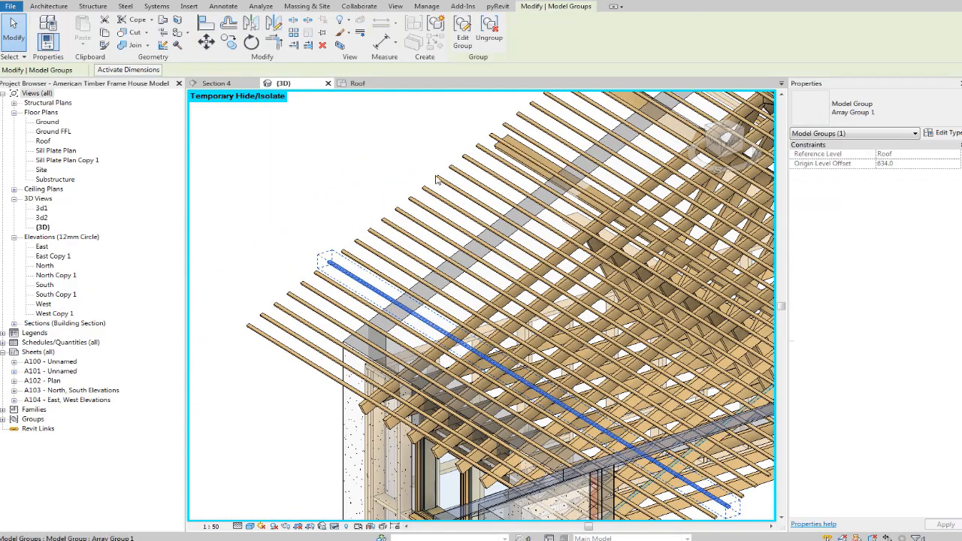
pyautogui.click(461, 39)
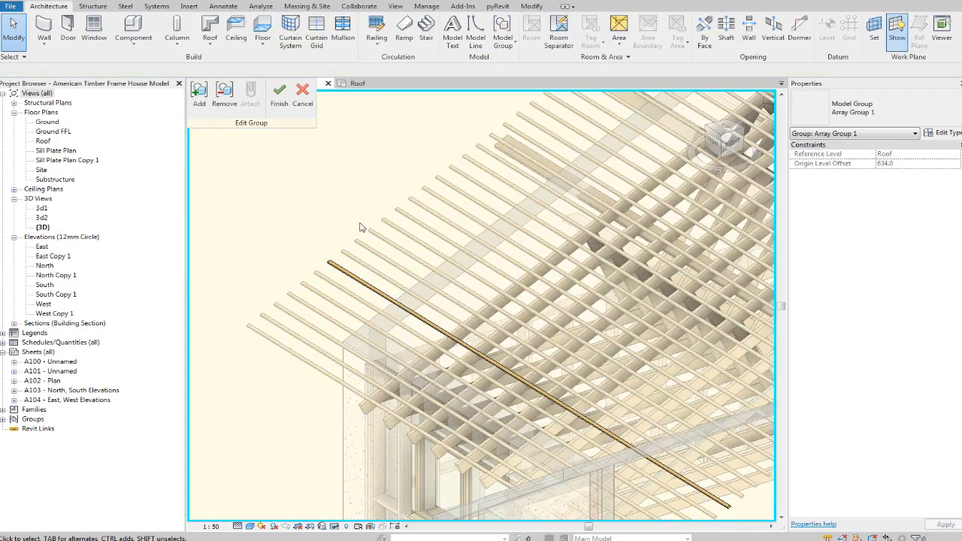
pyautogui.click(350, 279)
pyautogui.keyDown('shift'); pyautogui.moveTo(351, 280); pyautogui.dragTo(379, 444, button='middle'); pyautogui.keyUp('shift')
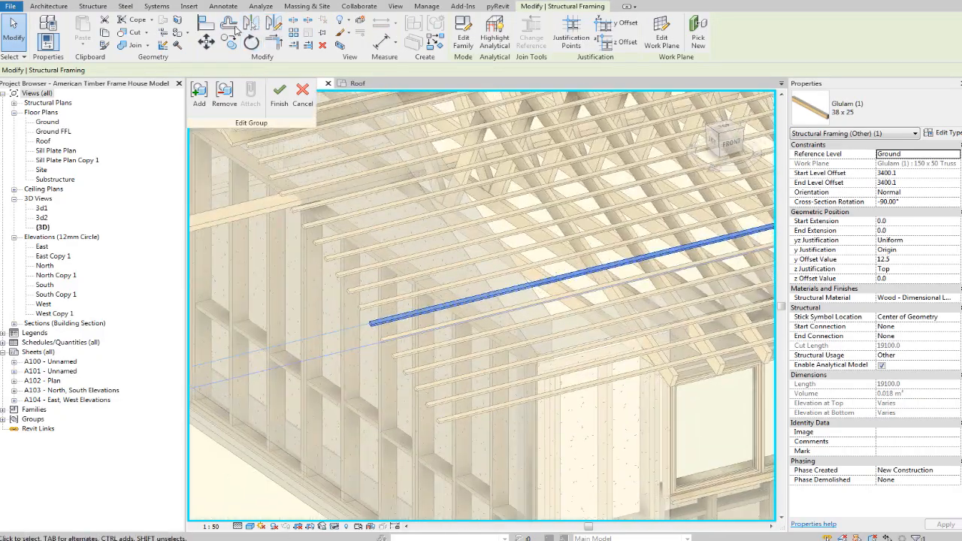
pyautogui.click(206, 23)
pyautogui.scroll(3, 451, 305)
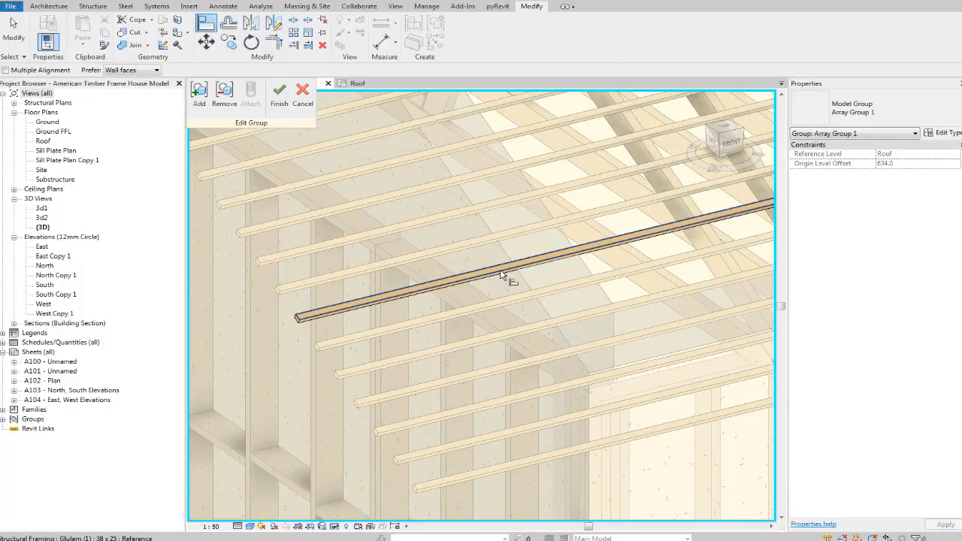
pyautogui.scroll(3, 298, 319)
pyautogui.click(300, 316)
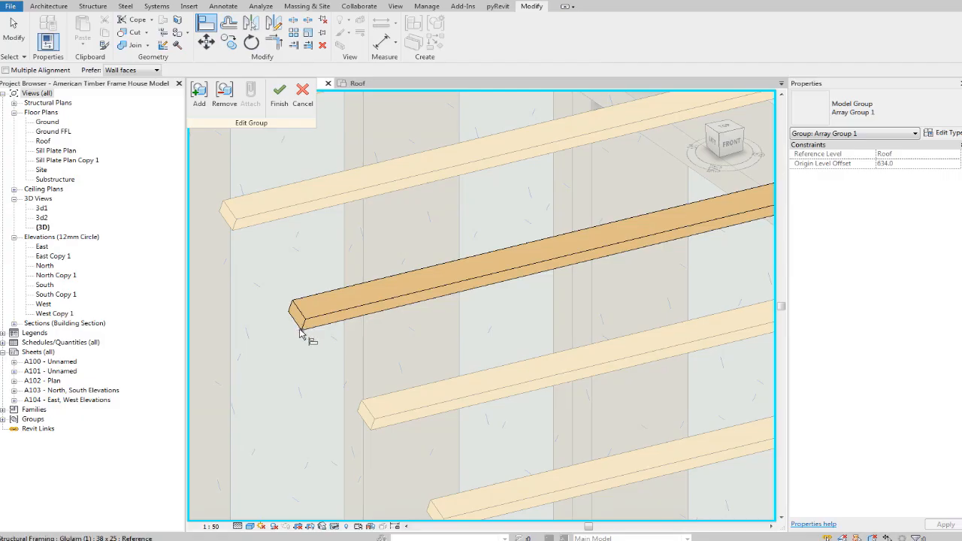
pyautogui.click(301, 331)
pyautogui.scroll(-5, 301, 334)
pyautogui.press('Escape')
pyautogui.scroll(-3, 489, 299)
pyautogui.scroll(6, 509, 300)
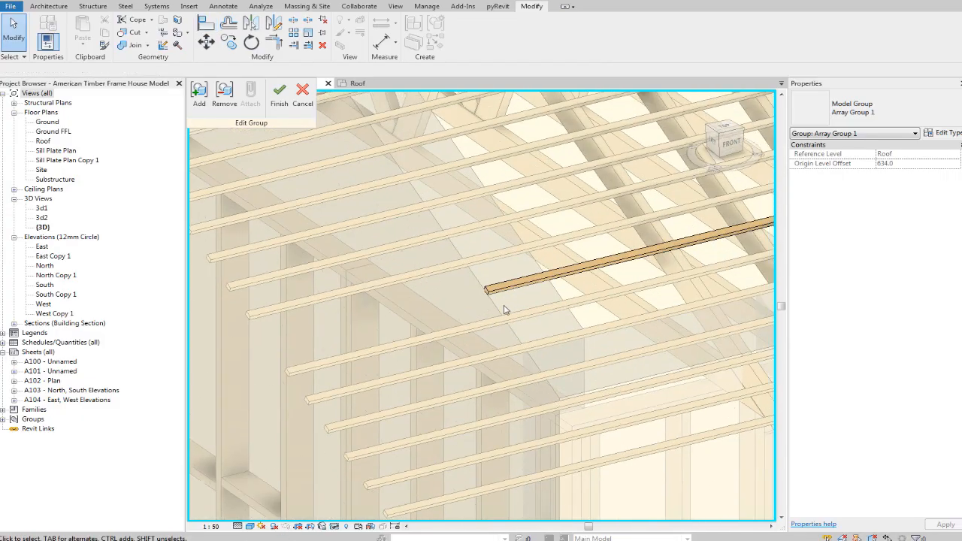
pyautogui.click(284, 98)
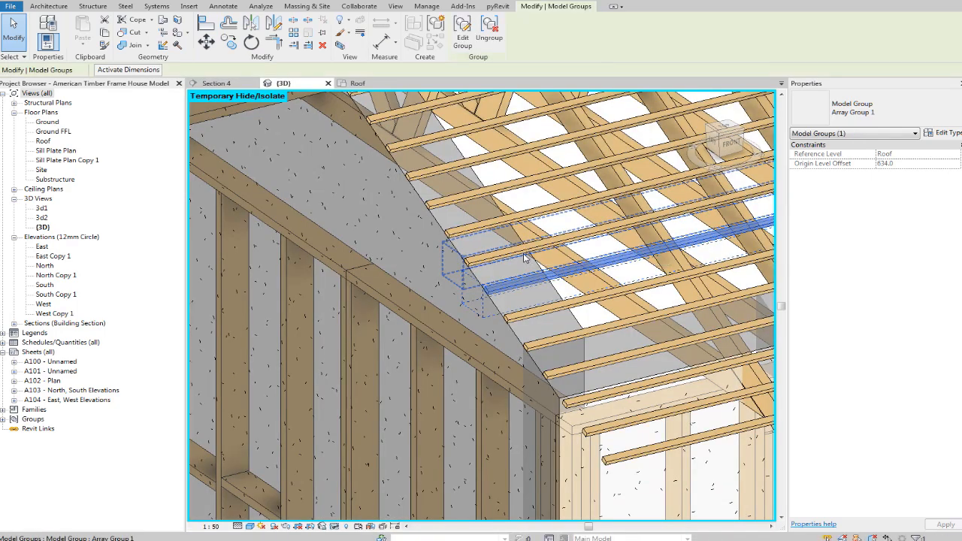
# Examine the batten ends along the gable and the 200 x 50 bracing members projecting past the trusses.
pyautogui.scroll(-5, 524, 258)
pyautogui.click(319, 451)
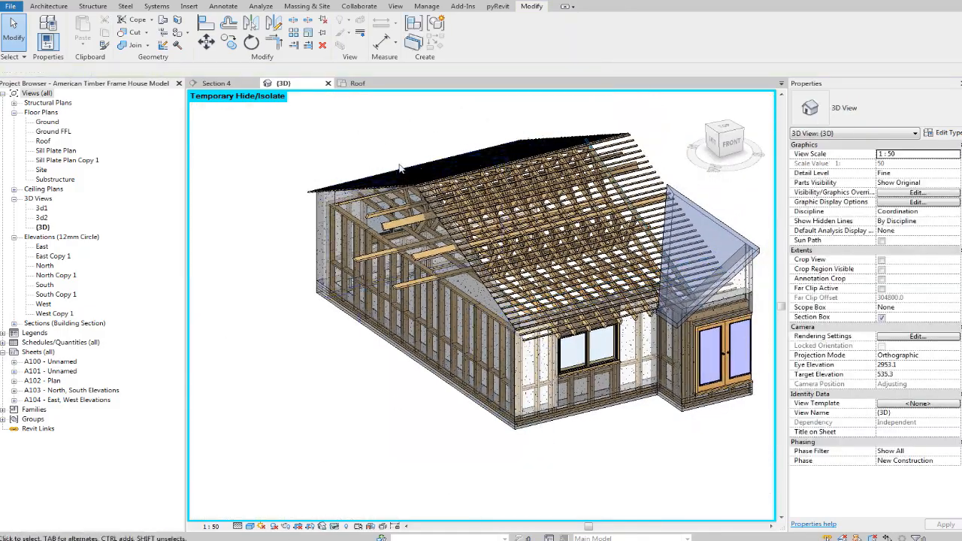
pyautogui.scroll(5, 402, 170)
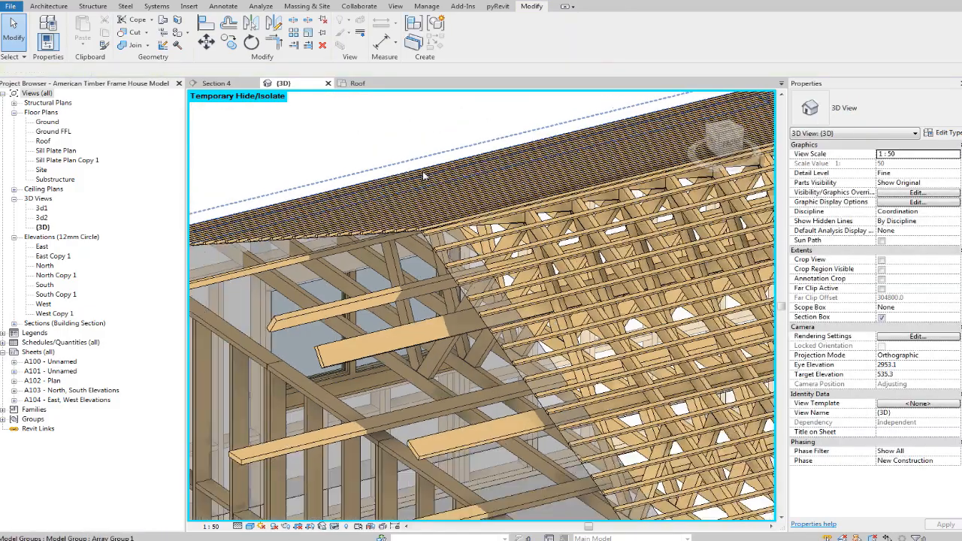
pyautogui.scroll(-5, 423, 173)
pyautogui.scroll(6, 519, 259)
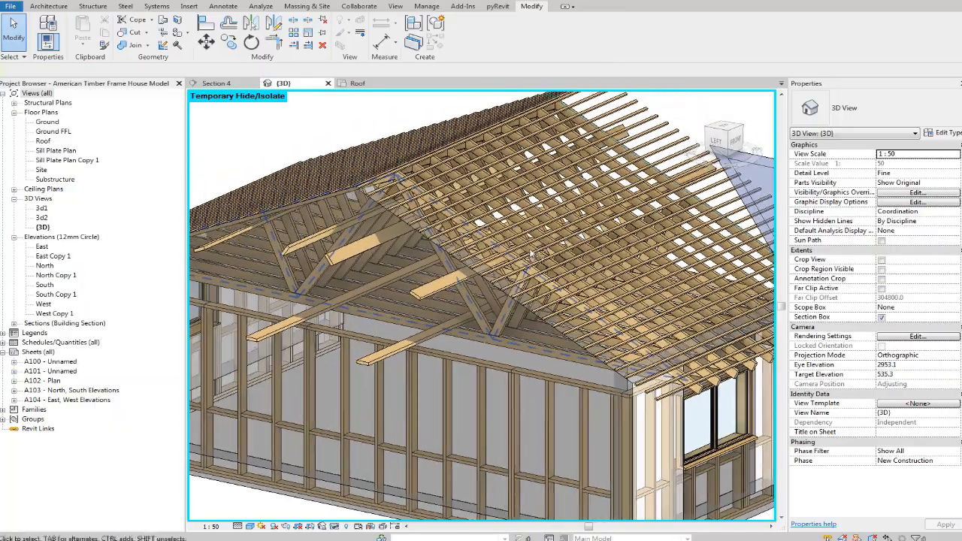
pyautogui.scroll(3, 530, 256)
pyautogui.click(492, 285)
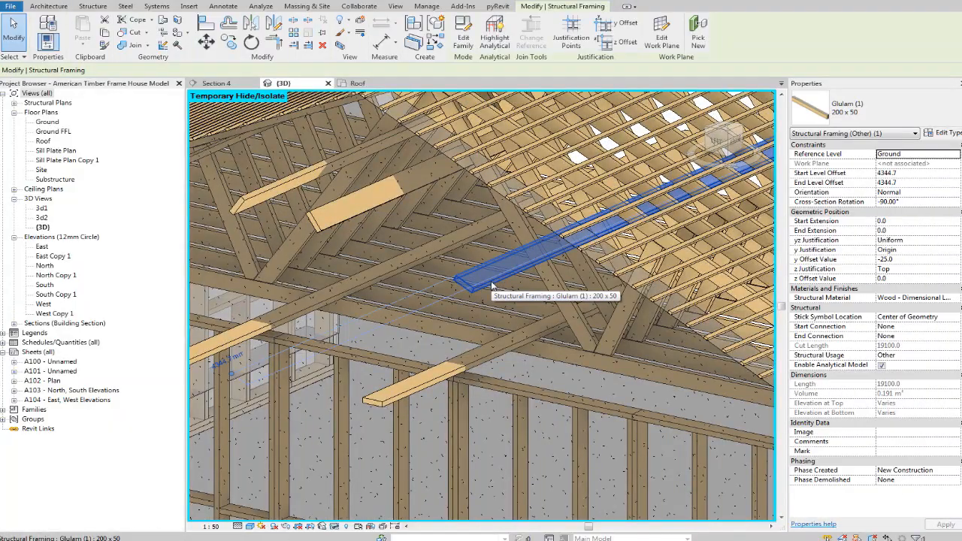
pyautogui.keyDown('shift'); pyautogui.moveTo(529, 286); pyautogui.dragTo(559, 288, button='middle'); pyautogui.keyUp('shift')
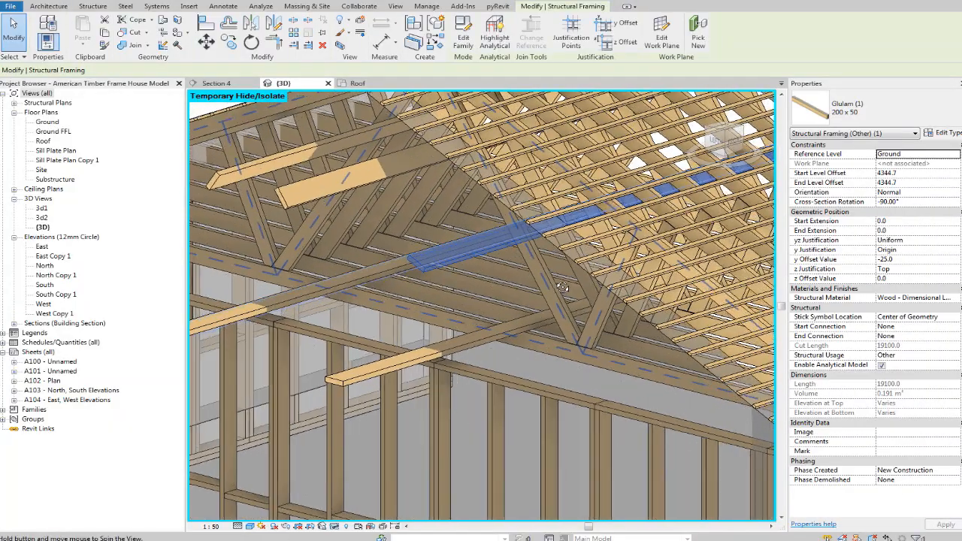
pyautogui.keyDown('shift'); pyautogui.moveTo(451, 151); pyautogui.dragTo(499, 246, button='middle'); pyautogui.keyUp('shift')
pyautogui.scroll(-5, 482, 128)
pyautogui.scroll(4, 500, 245)
pyautogui.scroll(-2, 500, 246)
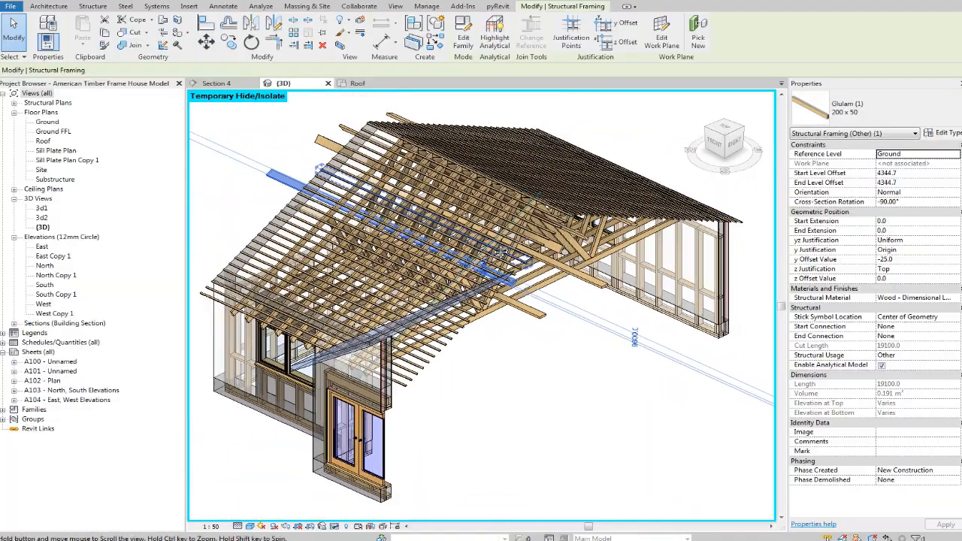
pyautogui.click(711, 461)
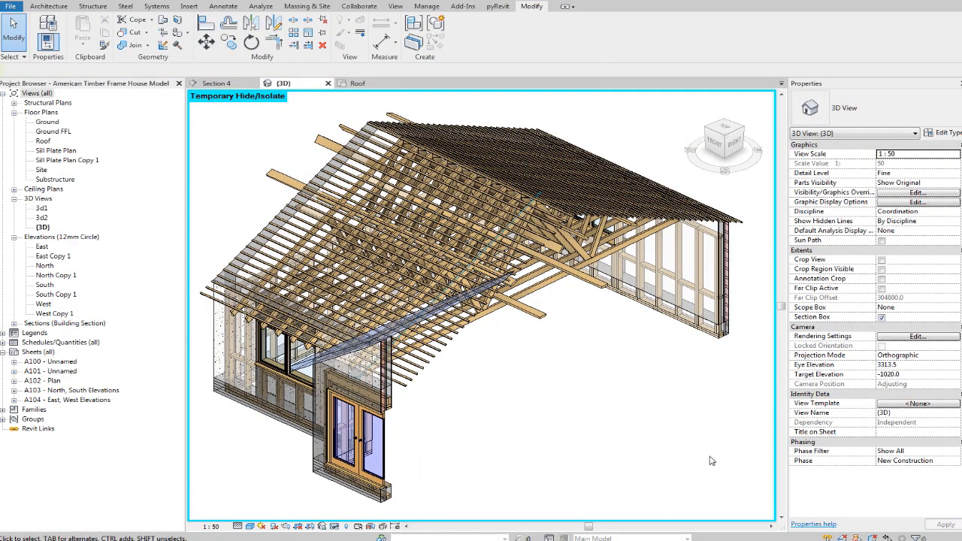